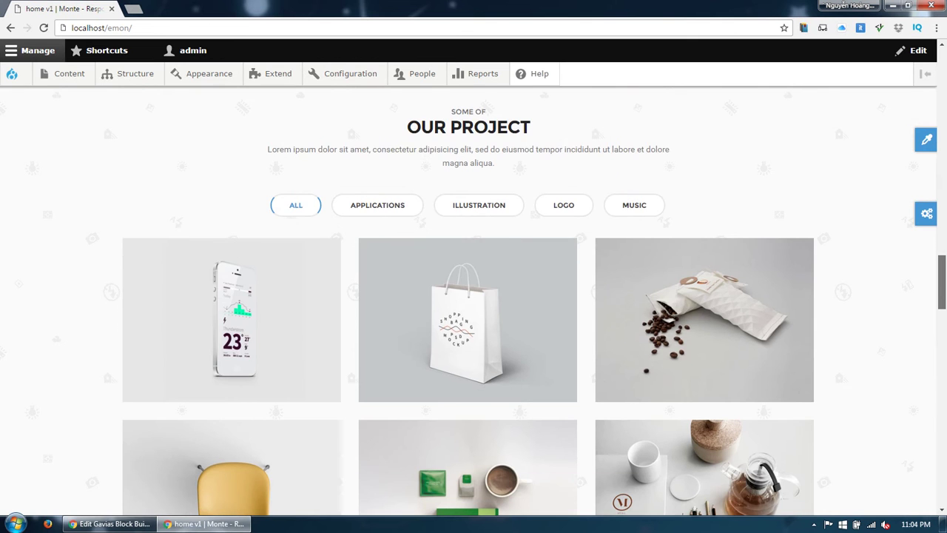
# Look through the existing home page from the project section down to the footer
pyautogui.scroll(-7, 469, 302)
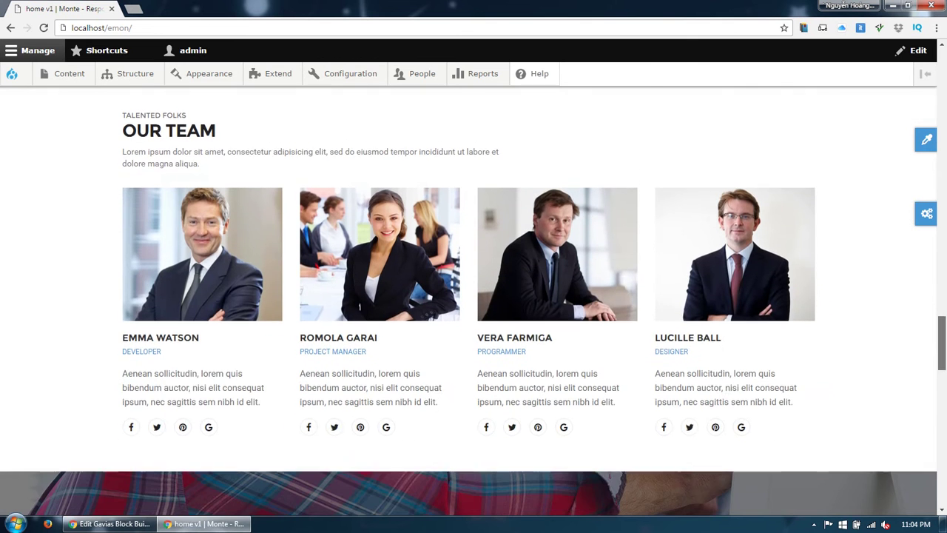
pyautogui.scroll(-5, 468, 302)
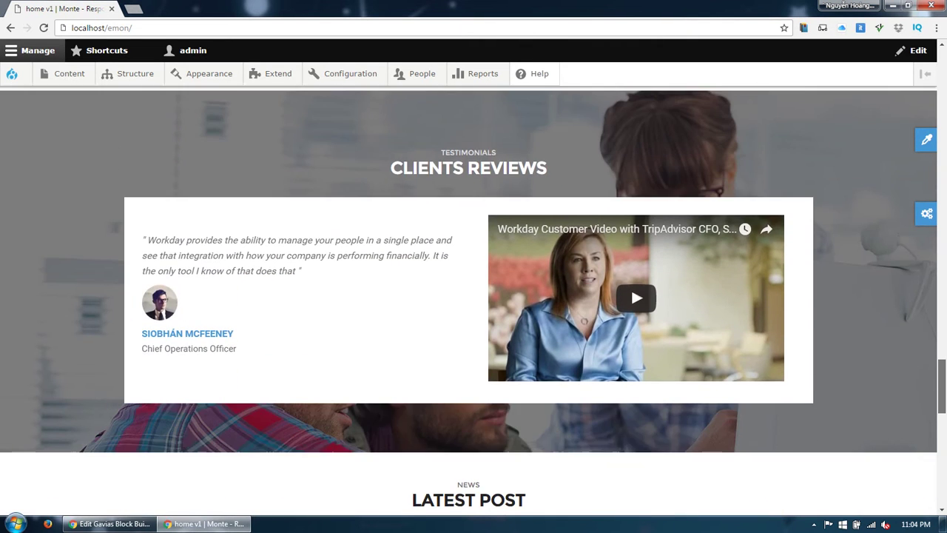
pyautogui.scroll(-5, 468, 302)
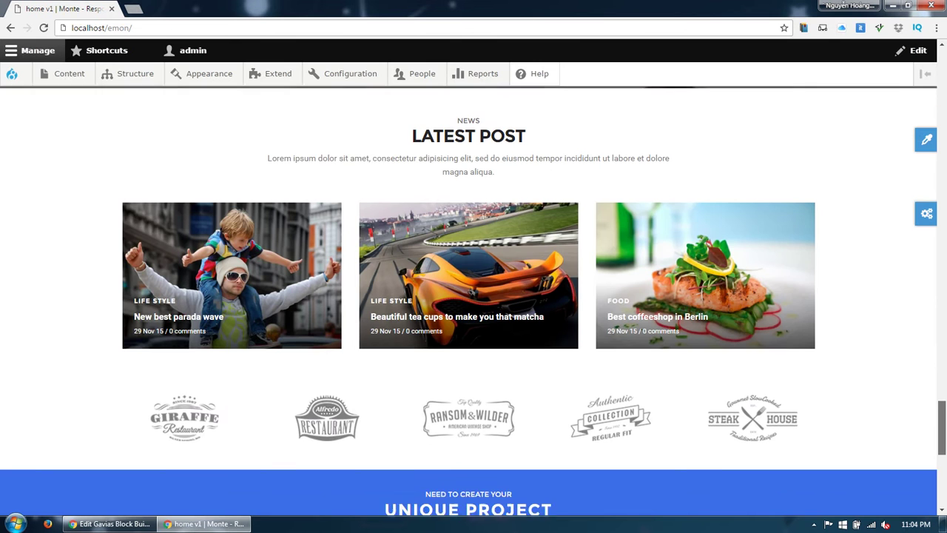
pyautogui.scroll(-5, 469, 302)
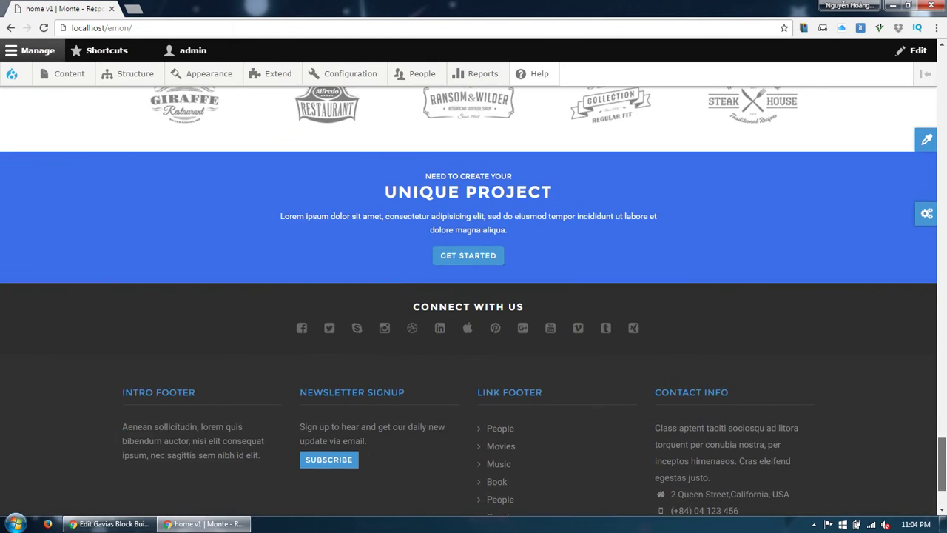
pyautogui.press('Home')
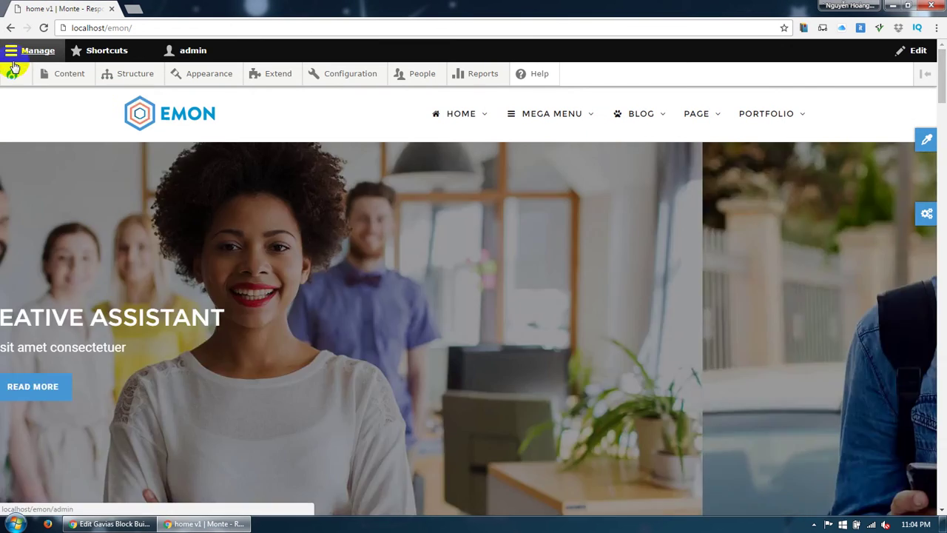
# Start a new Basic page and title it "Home demo"
pyautogui.moveTo(52, 81)
pyautogui.moveTo(89, 97)
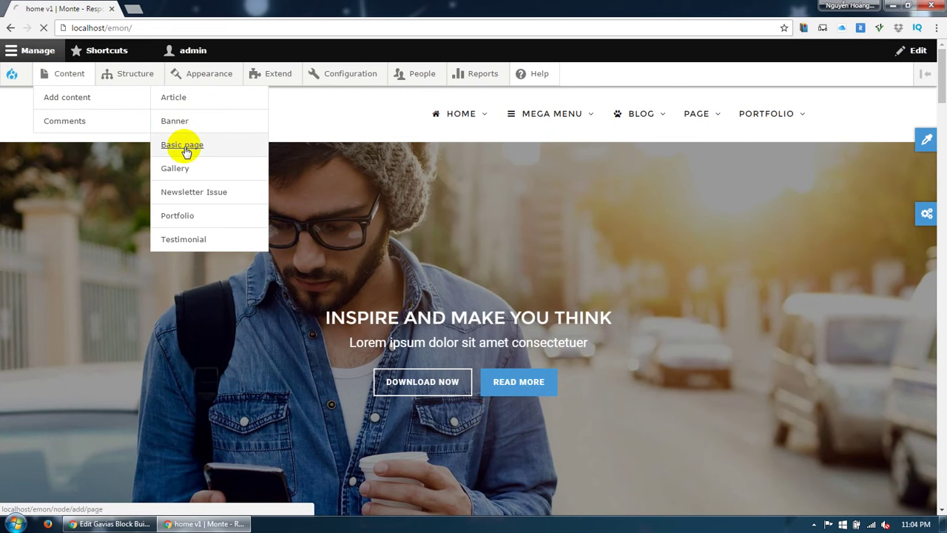
pyautogui.click(185, 128)
pyautogui.click(170, 145)
pyautogui.click(151, 175)
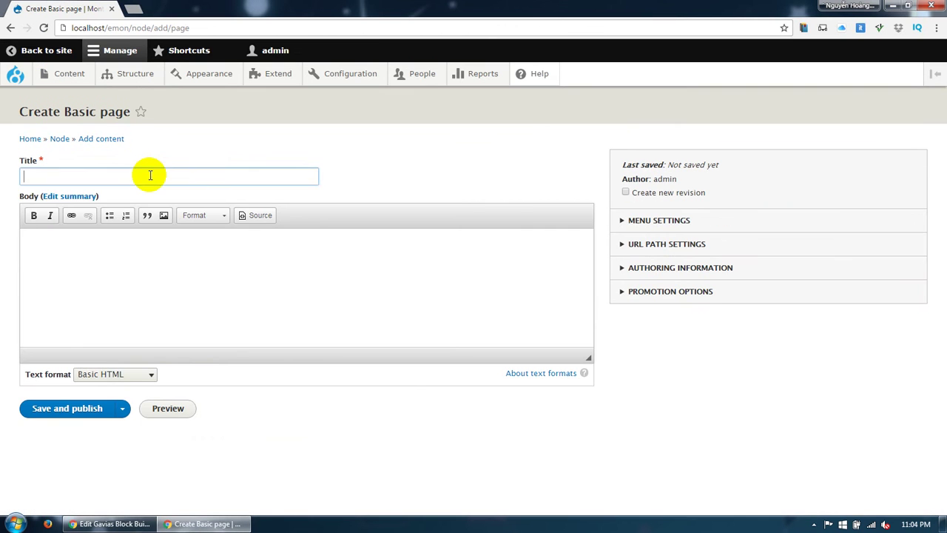
pyautogui.write('Home')
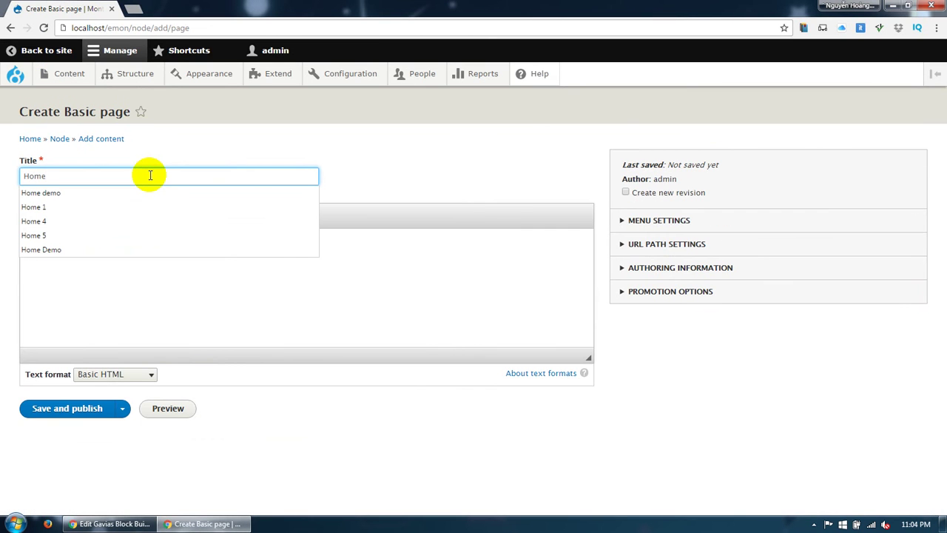
pyautogui.write(' demo')
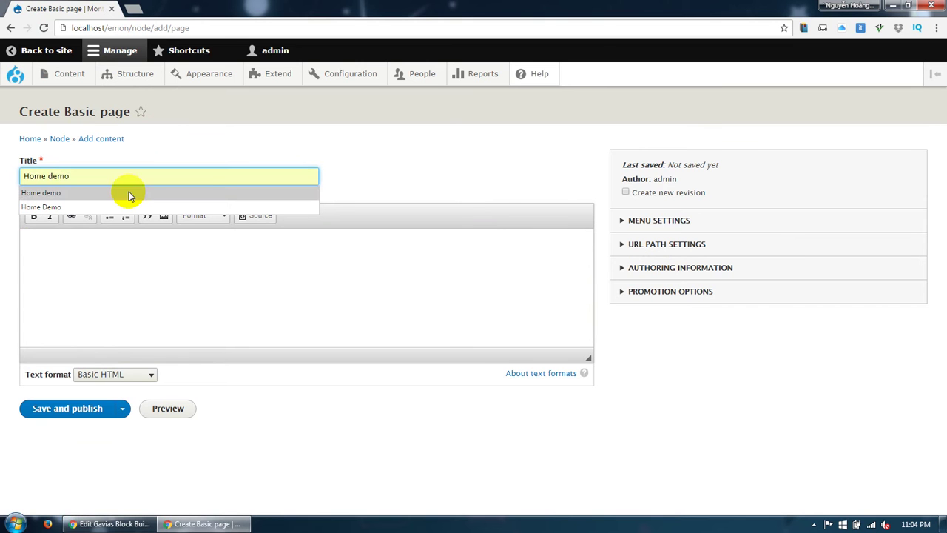
# Provide a menu link for the page with Home as its parent item, and save and publish the page
pyautogui.click(656, 221)
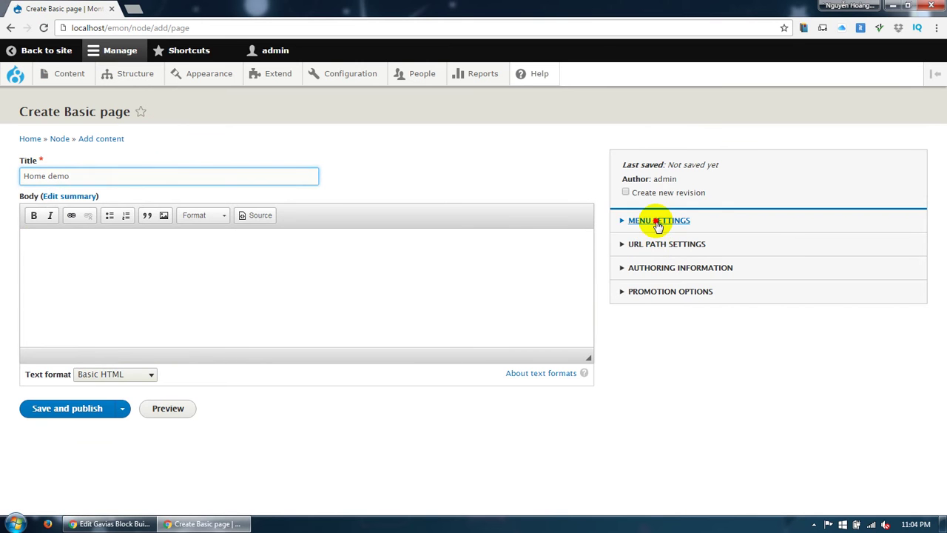
pyautogui.click(652, 243)
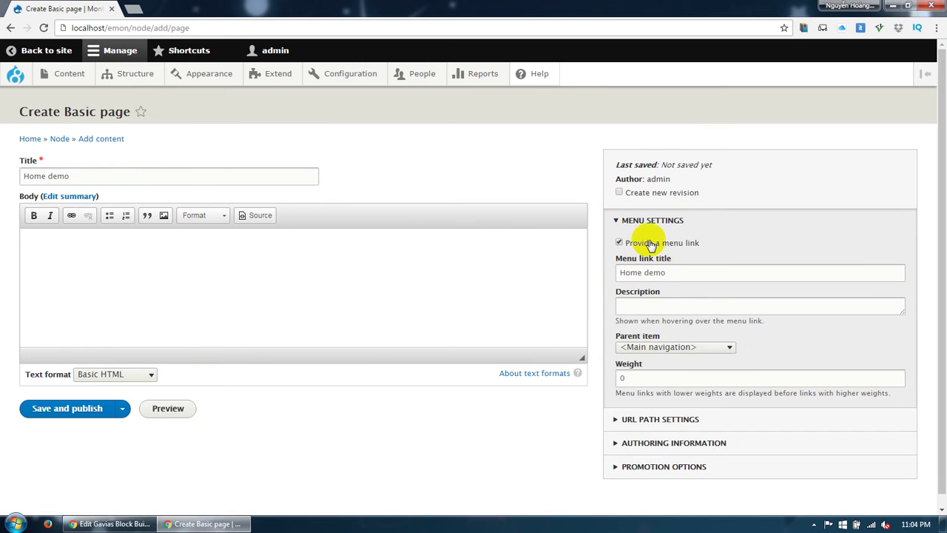
pyautogui.click(646, 345)
pyautogui.click(651, 118)
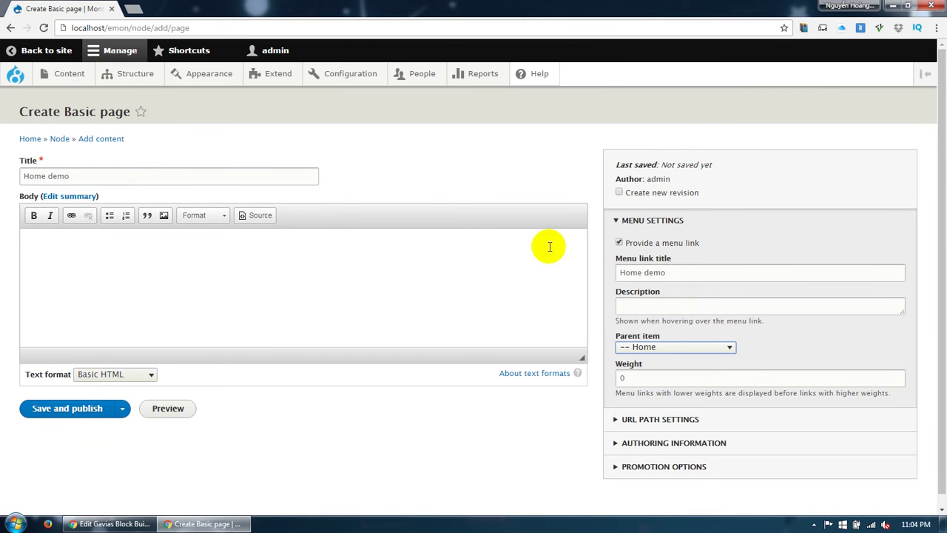
pyautogui.click(78, 407)
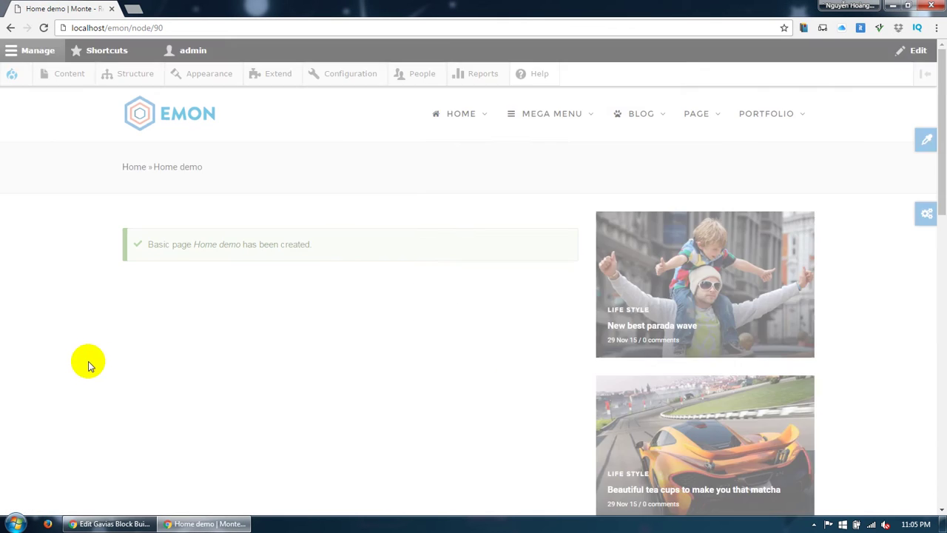
# Add the new page's path /node/90 to the hidden pages of the sidebar's large-image post block and save the block
pyautogui.moveTo(451, 120)
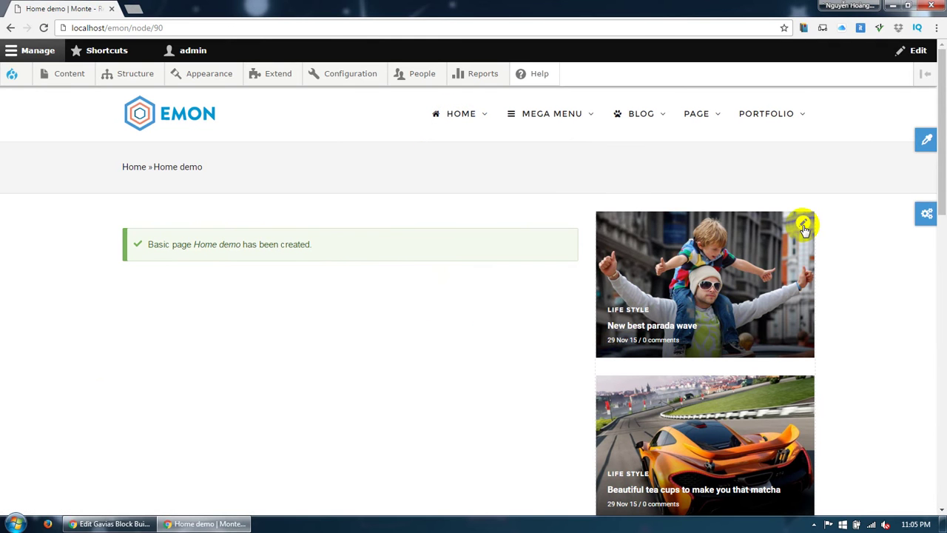
pyautogui.click(804, 225)
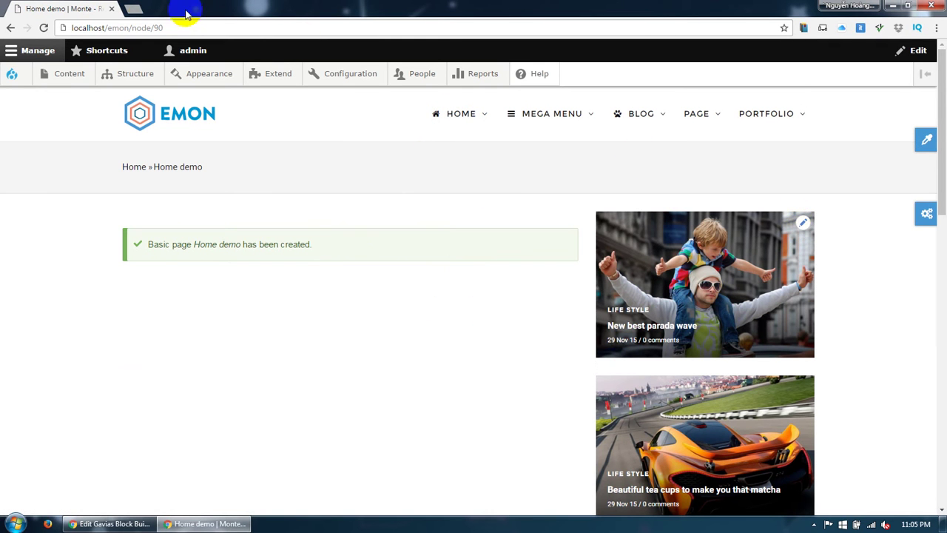
pyautogui.moveTo(131, 28); pyautogui.dragTo(163, 28)
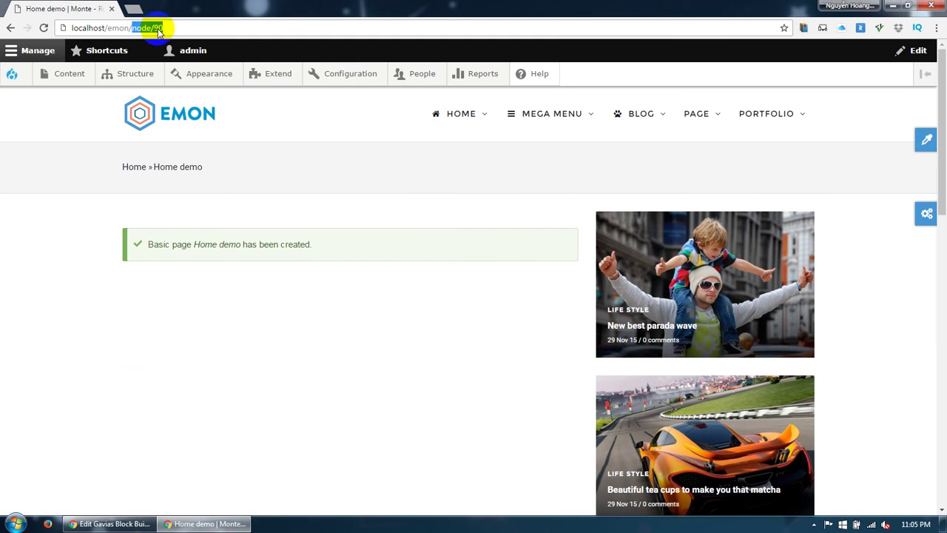
pyautogui.click(803, 225)
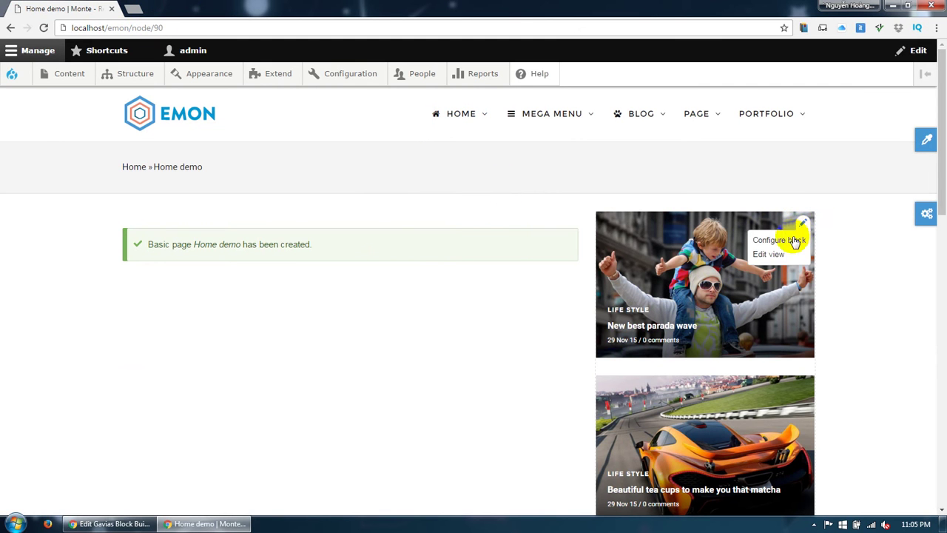
pyautogui.click(791, 240)
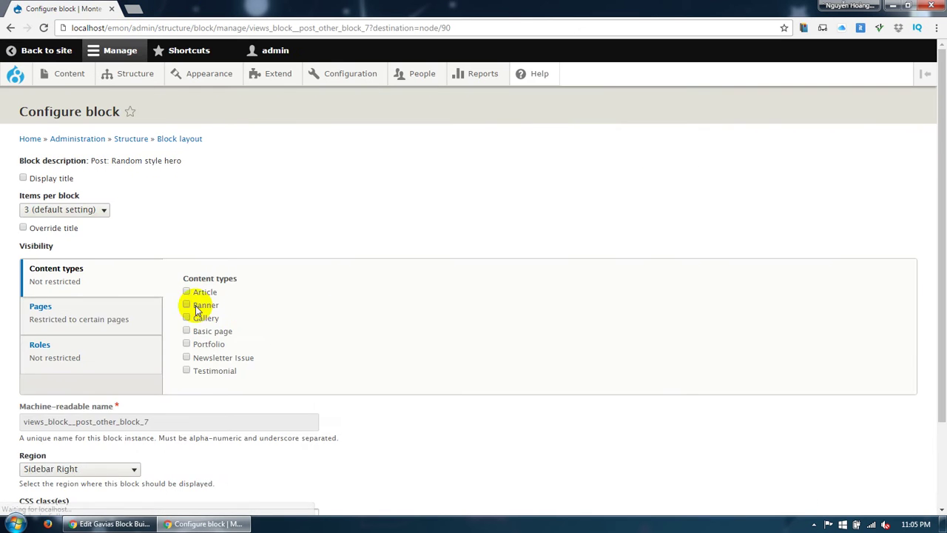
pyautogui.click(127, 313)
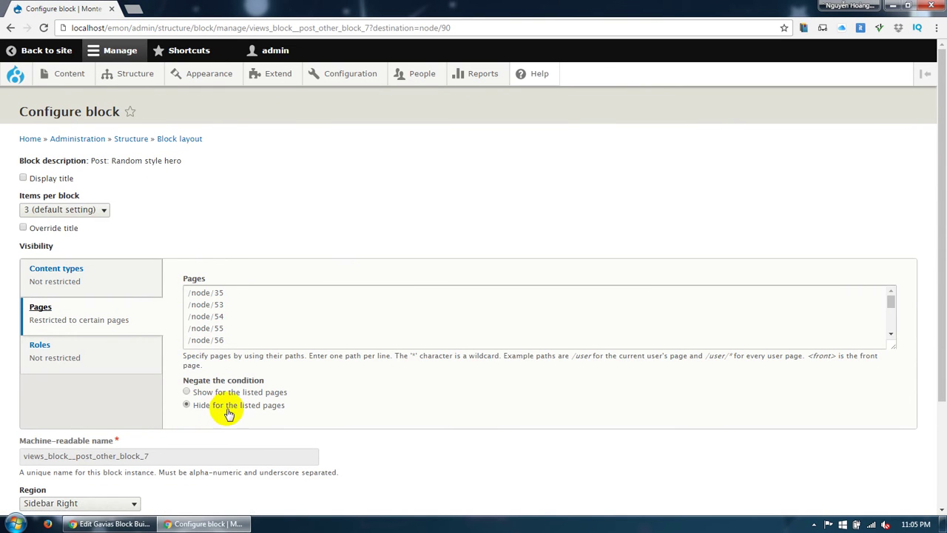
pyautogui.click(434, 316)
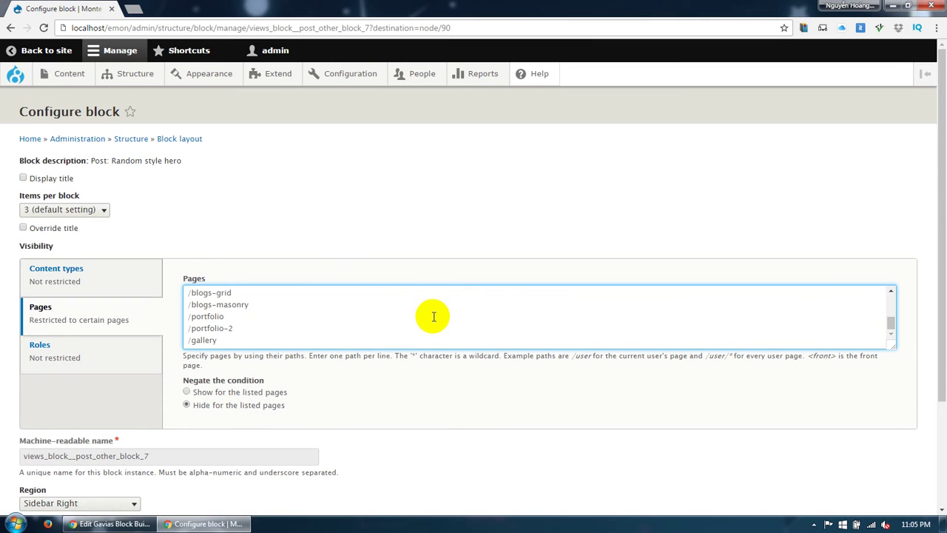
pyautogui.scroll(-1, 433, 317)
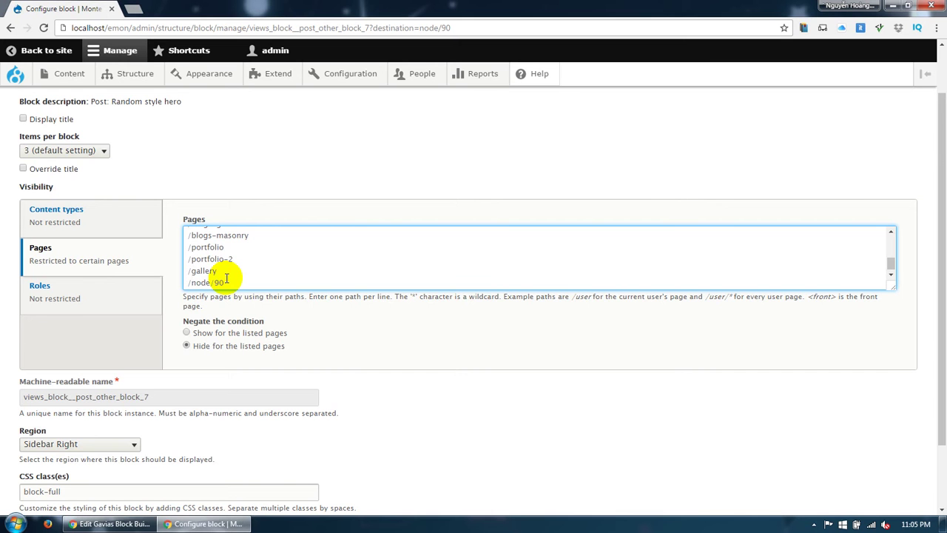
pyautogui.scroll(-2, 3, 407)
pyautogui.click(48, 449)
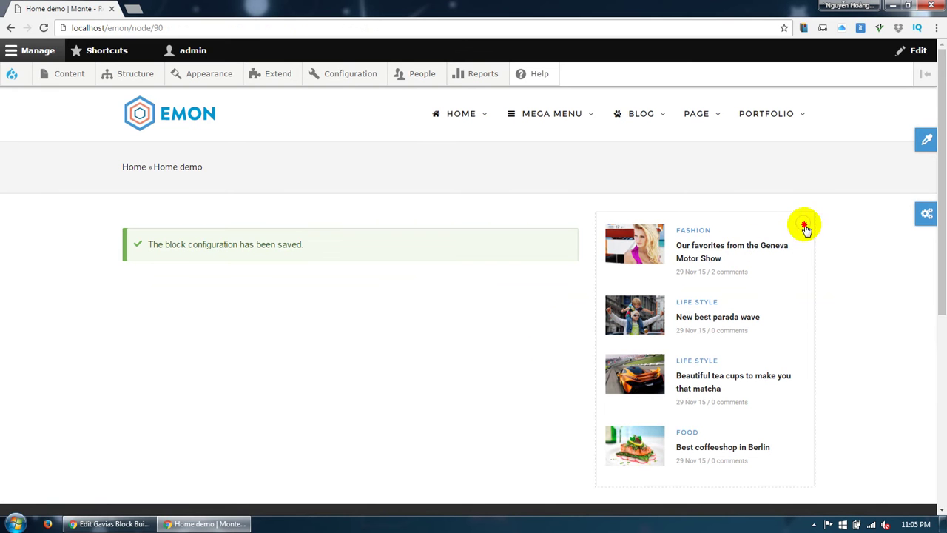
# Add /node/90 to the hidden pages of the sidebar's post list block and save the block
pyautogui.click(803, 223)
pyautogui.click(805, 239)
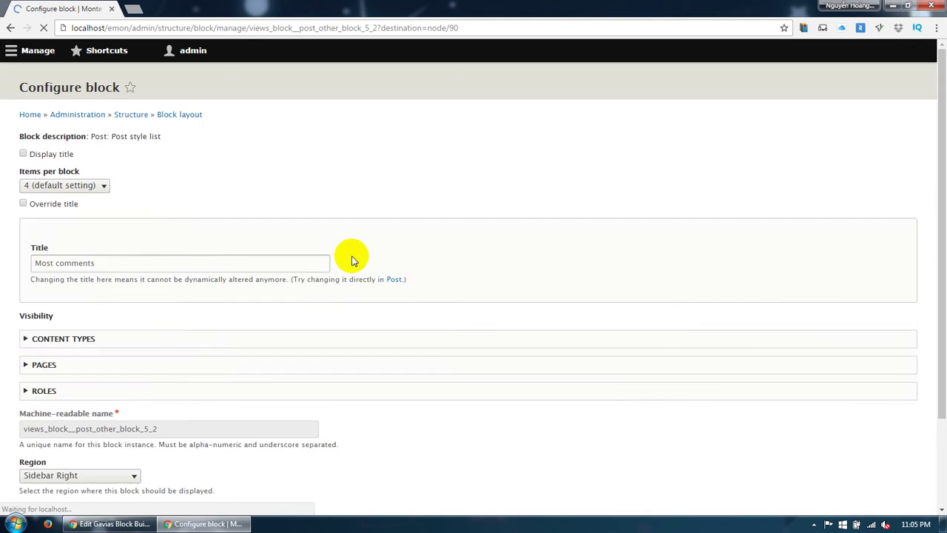
pyautogui.click(110, 313)
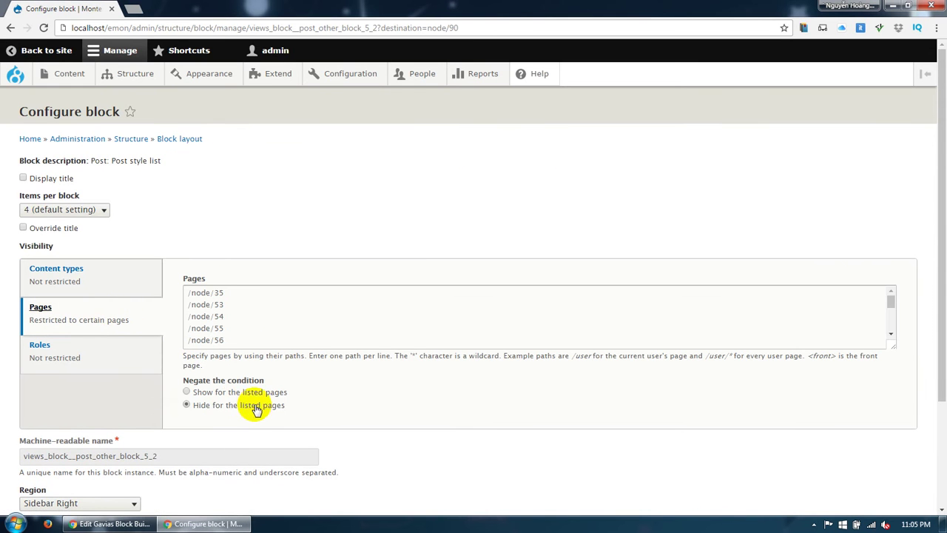
pyautogui.click(239, 321)
pyautogui.scroll(-3, 241, 324)
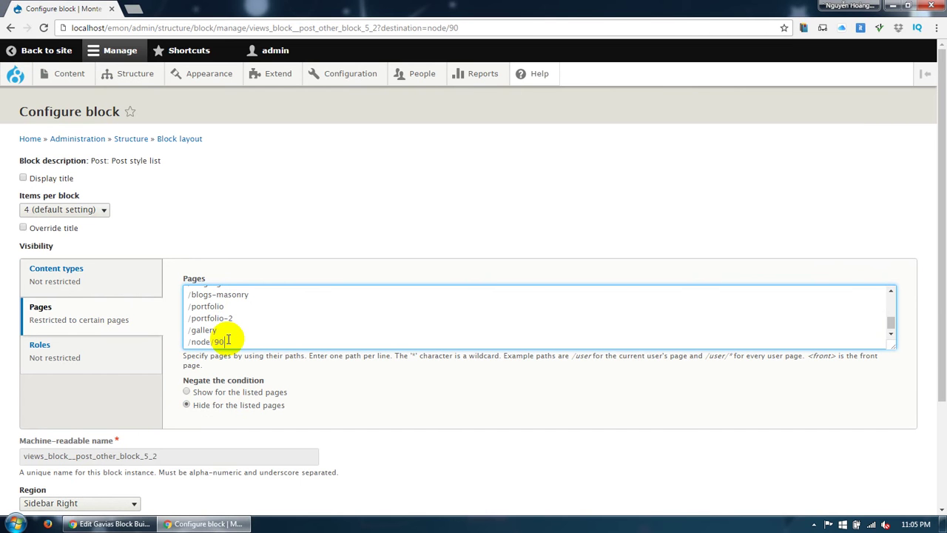
pyautogui.scroll(-2, 125, 392)
pyautogui.click(43, 502)
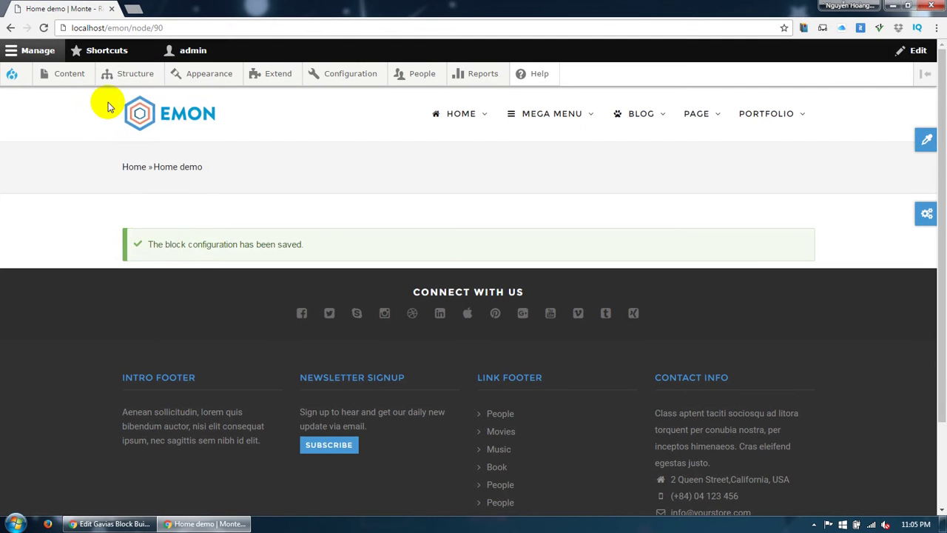
# Create a new Gavias Block Builder block titled "Home demo" and save it
pyautogui.moveTo(118, 77)
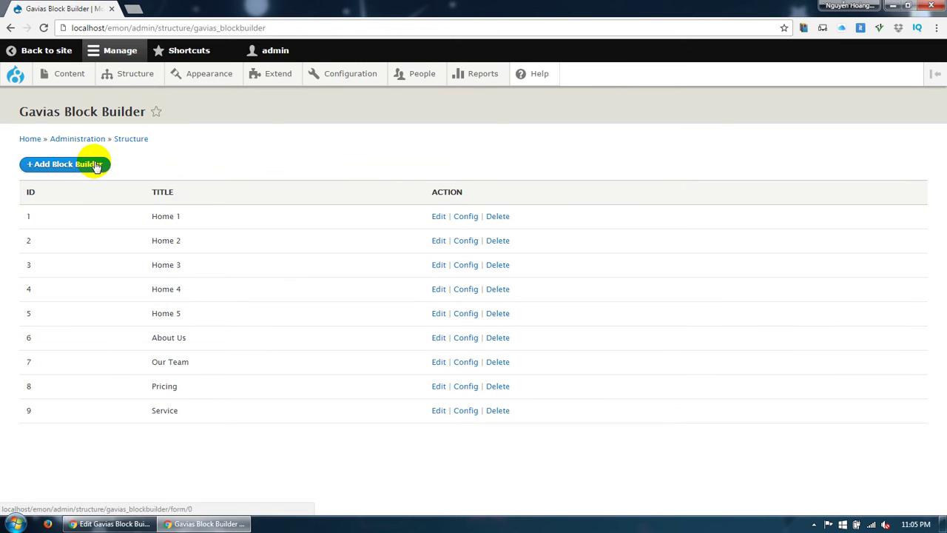
pyautogui.click(95, 164)
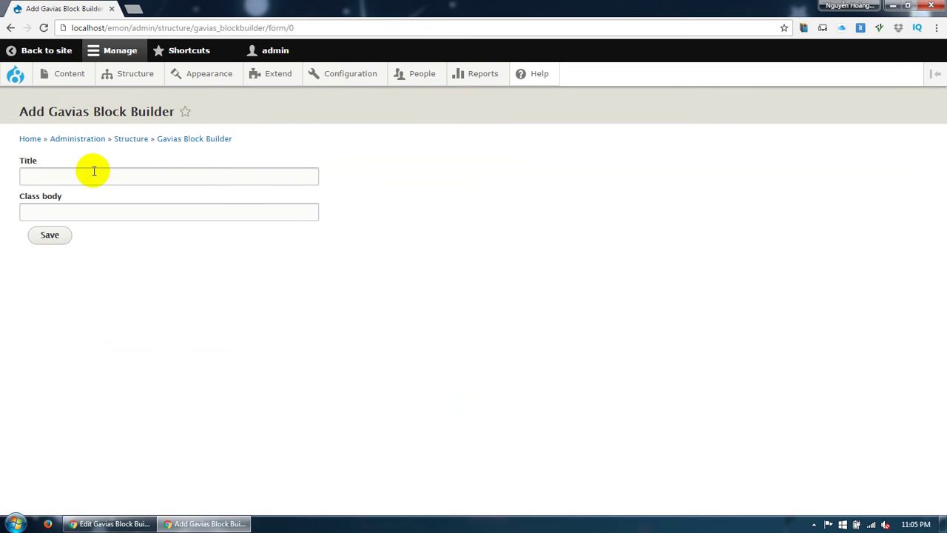
pyautogui.click(93, 175)
pyautogui.write('Home')
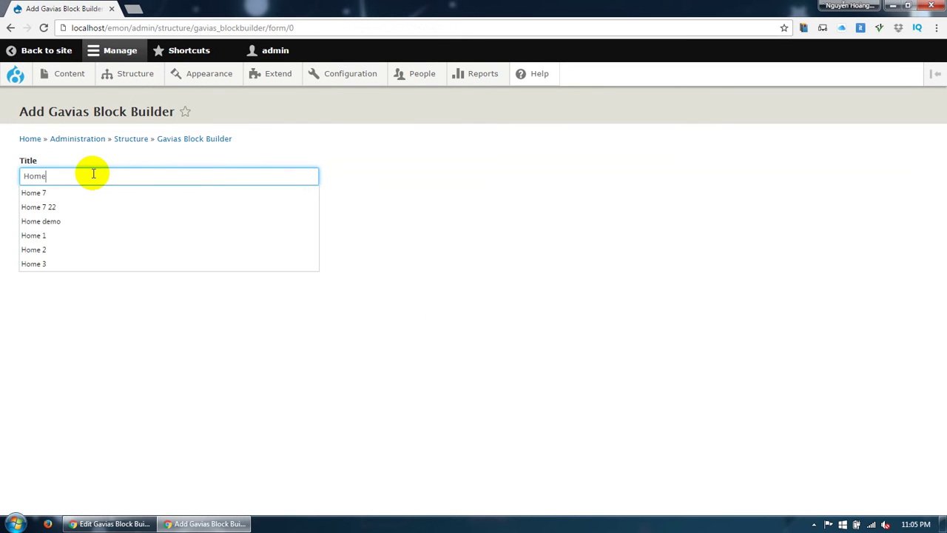
pyautogui.write(' demo')
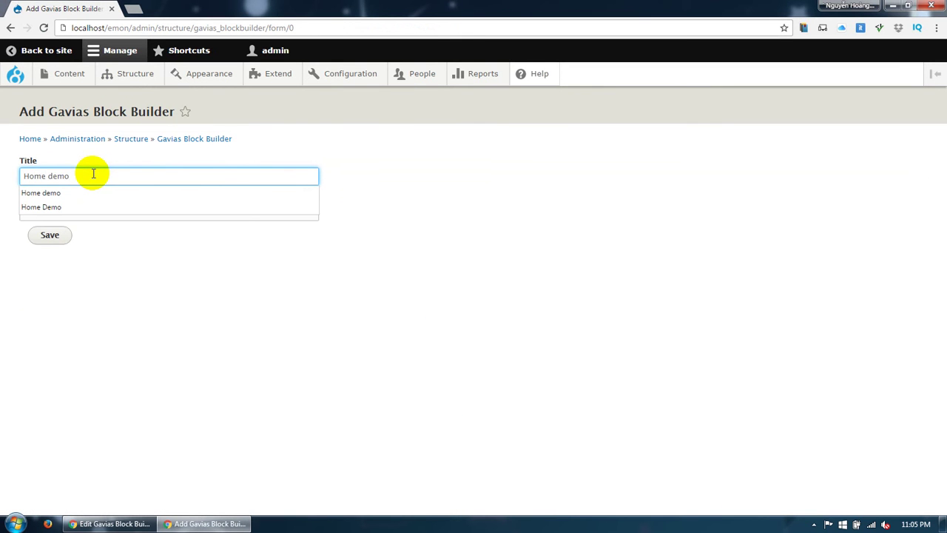
pyautogui.click(49, 234)
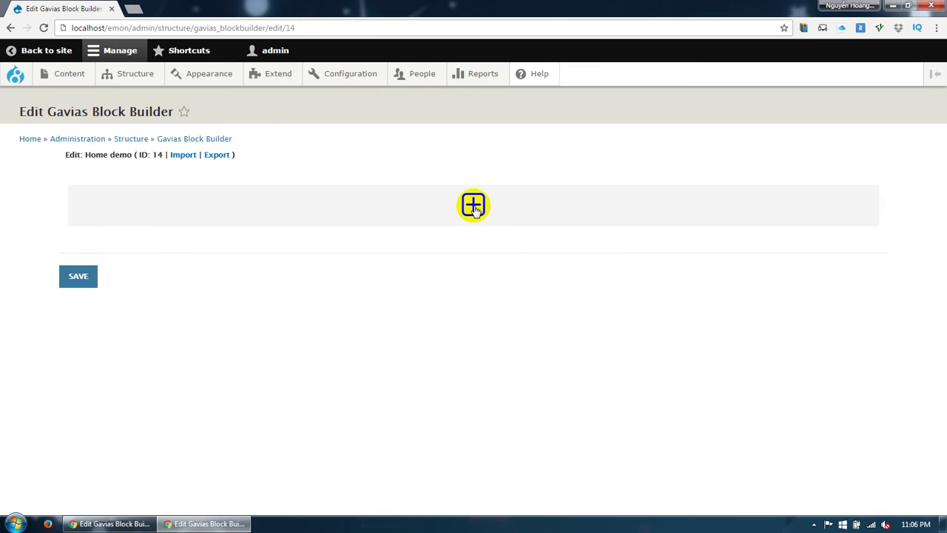
# Add a row to the Home demo layout and place two 1/2 columns in it
pyautogui.click(474, 206)
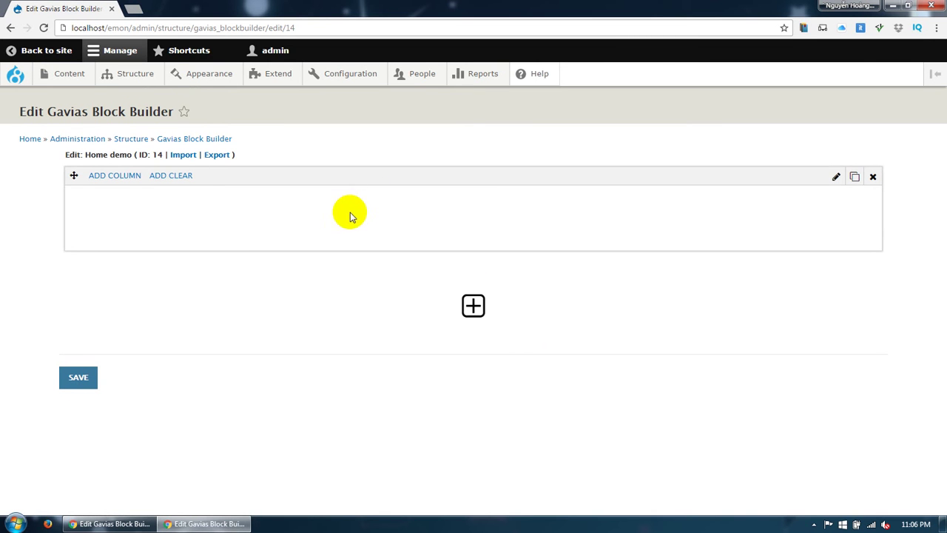
pyautogui.moveTo(139, 188)
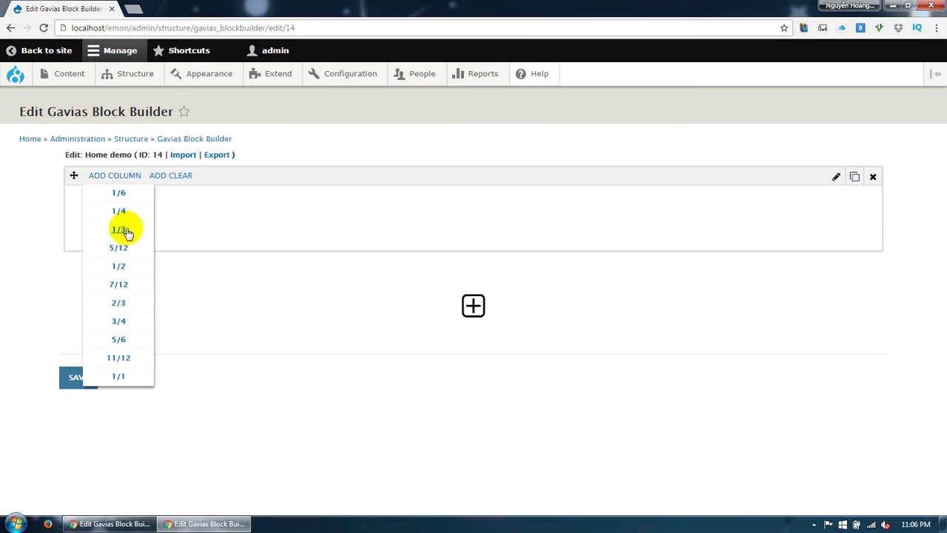
pyautogui.click(120, 270)
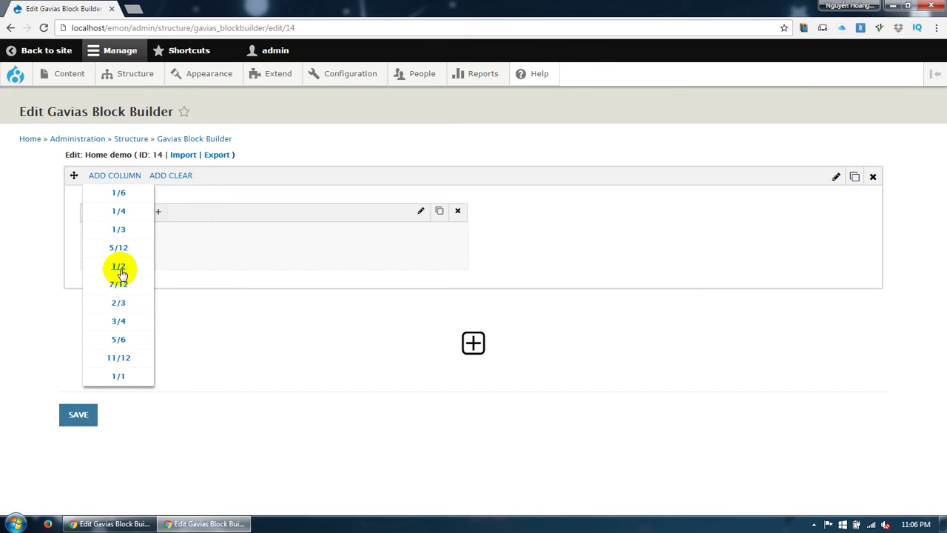
pyautogui.click(120, 270)
# Add an Image element to the first 1/2 column and upload about-us.jpg as its picture
pyautogui.click(106, 213)
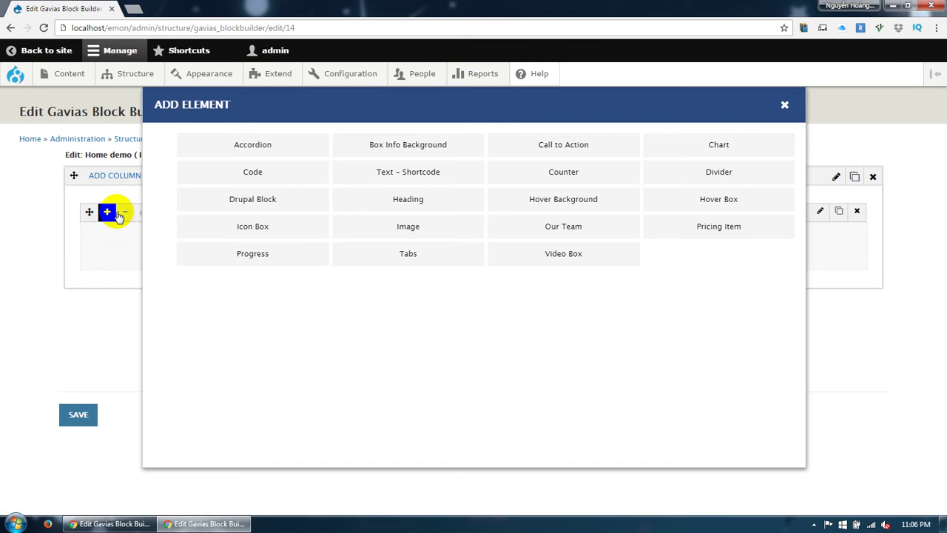
pyautogui.click(395, 233)
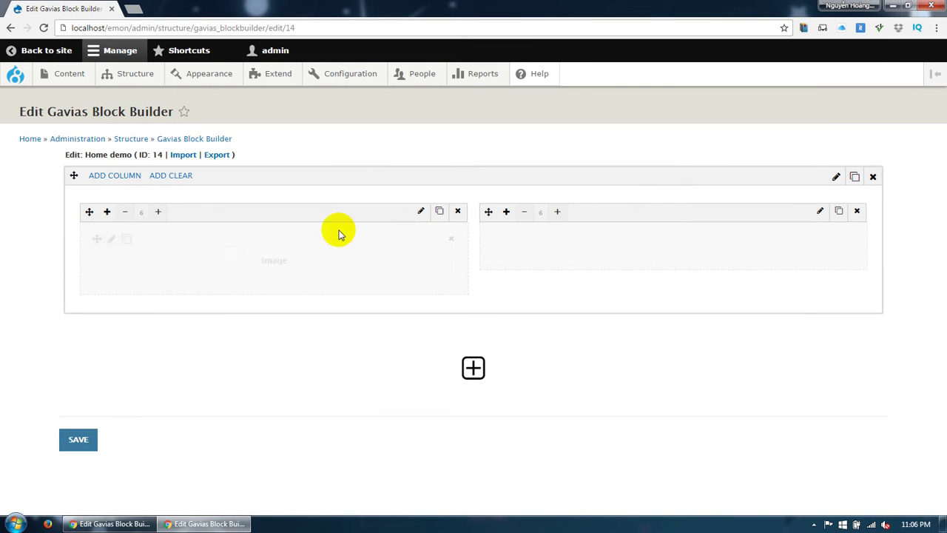
pyautogui.click(111, 239)
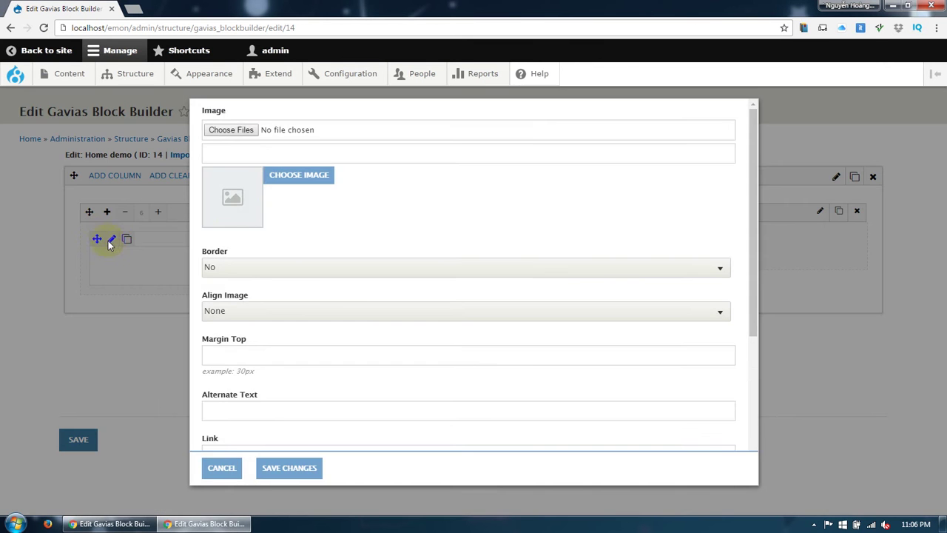
pyautogui.click(246, 135)
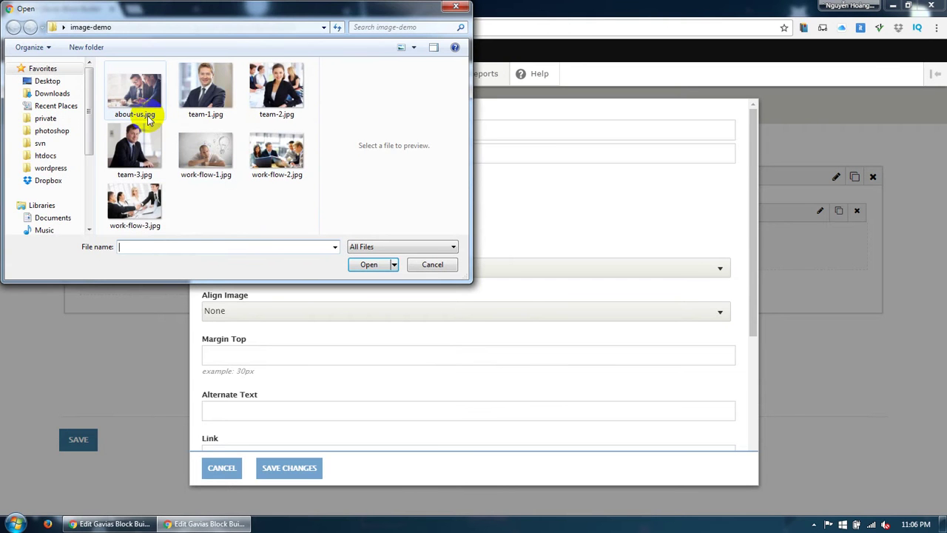
pyautogui.doubleClick(148, 120)
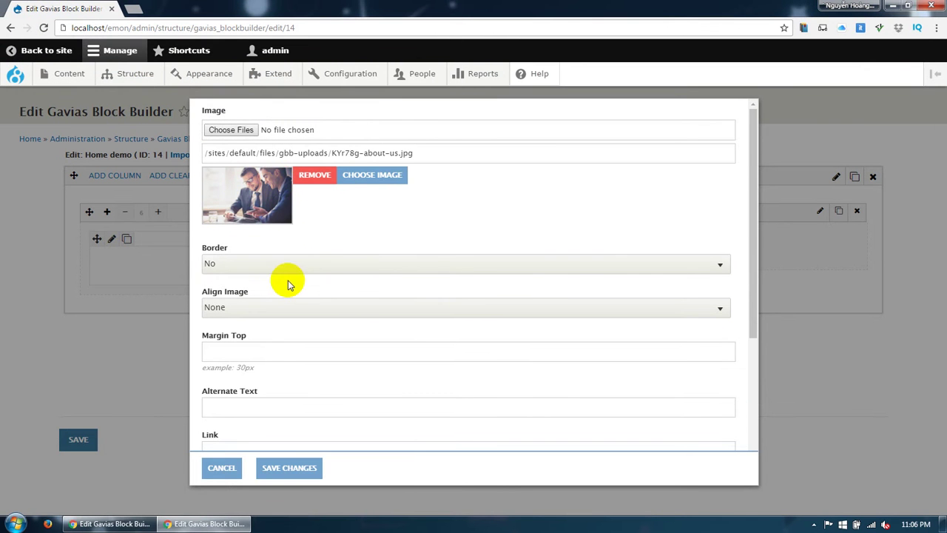
# Set the image's alignment to Center and save the Image element's changes
pyautogui.scroll(-2, 249, 292)
pyautogui.click(254, 249)
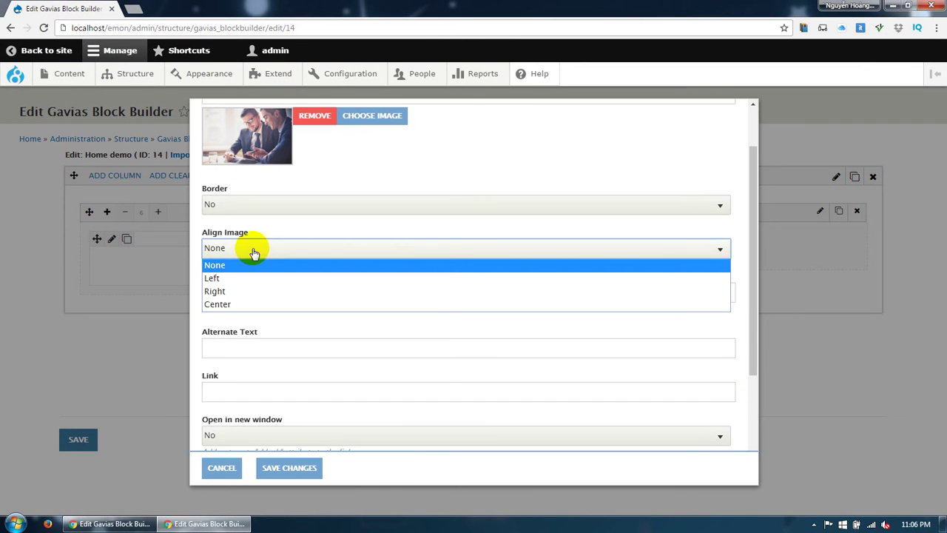
pyautogui.click(230, 304)
pyautogui.scroll(-2, 245, 326)
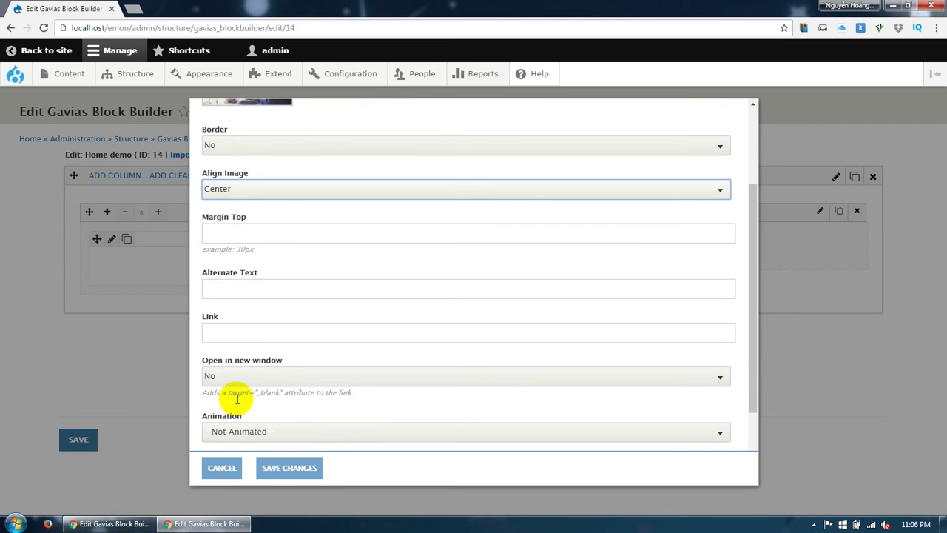
pyautogui.click(271, 467)
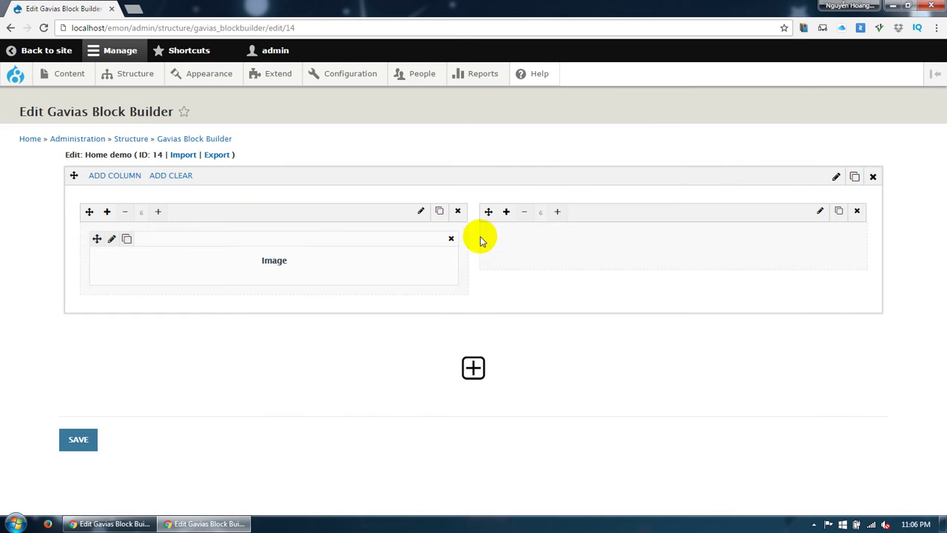
# Add a Heading element to the second column with the title "About Us" and sub title "What we are"
pyautogui.click(506, 212)
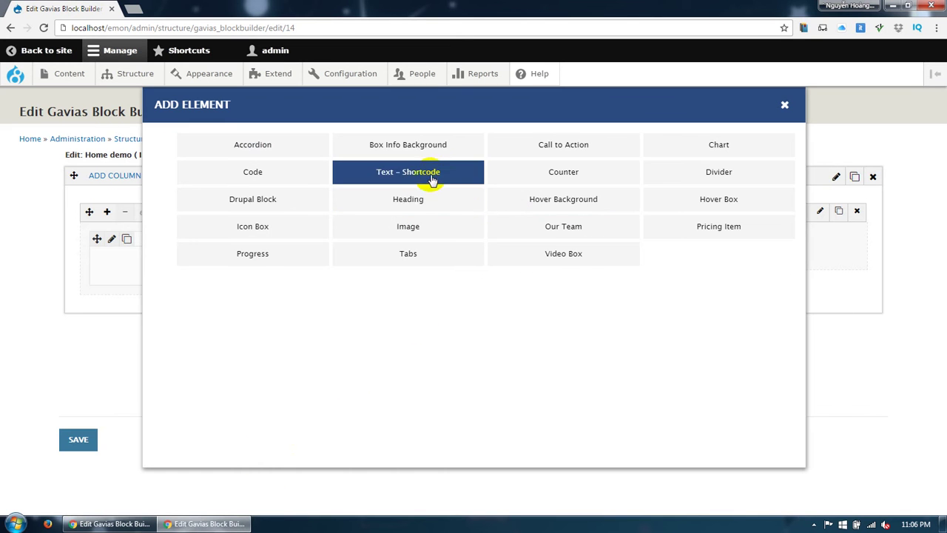
pyautogui.click(420, 199)
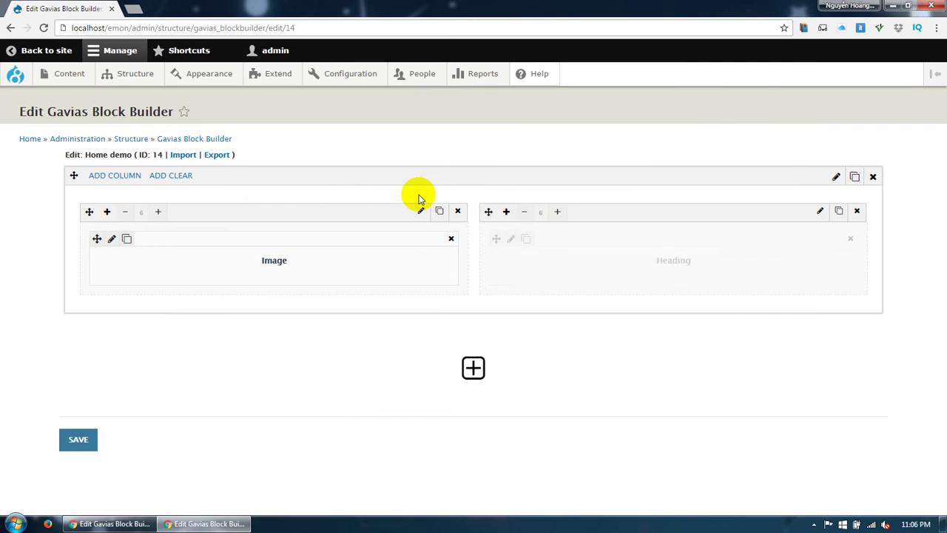
pyautogui.click(510, 243)
pyautogui.click(265, 129)
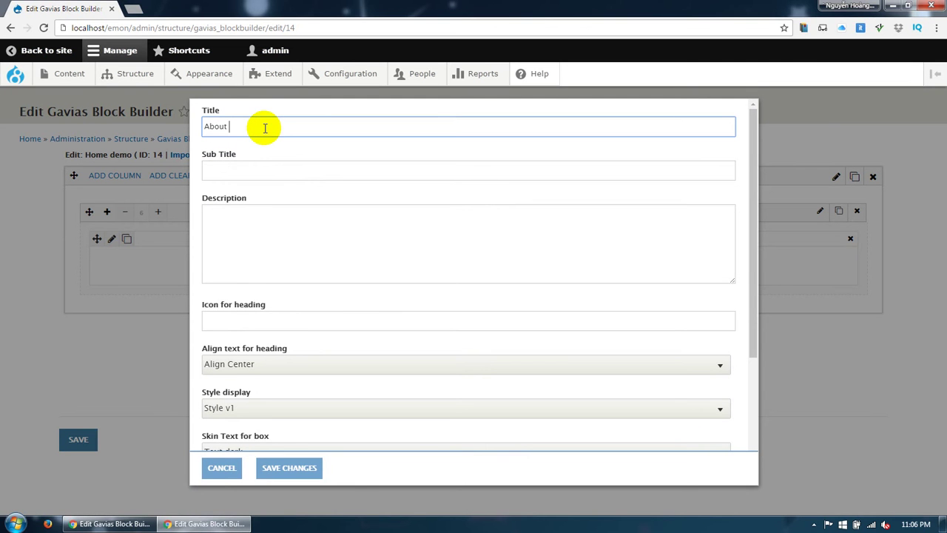
pyautogui.press('Tab')
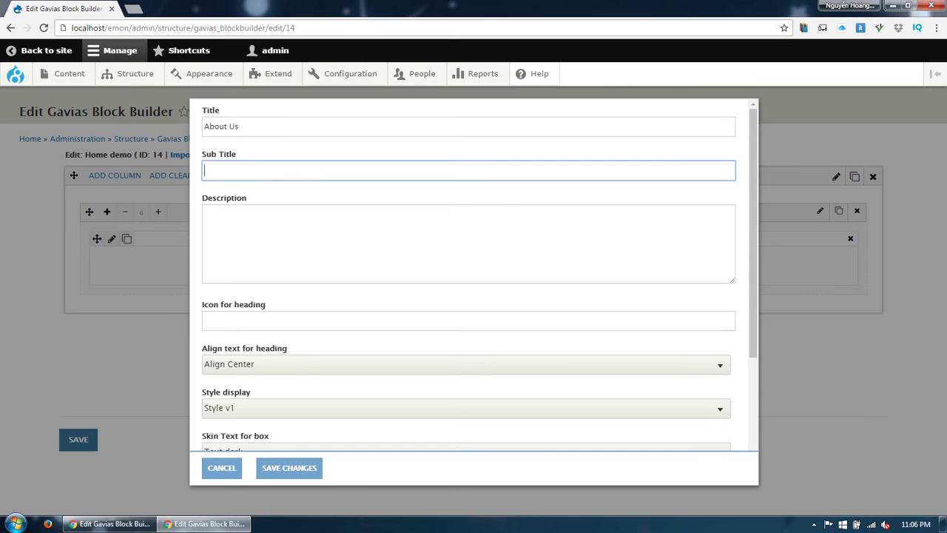
pyautogui.hotkey('alt', 'Tab')
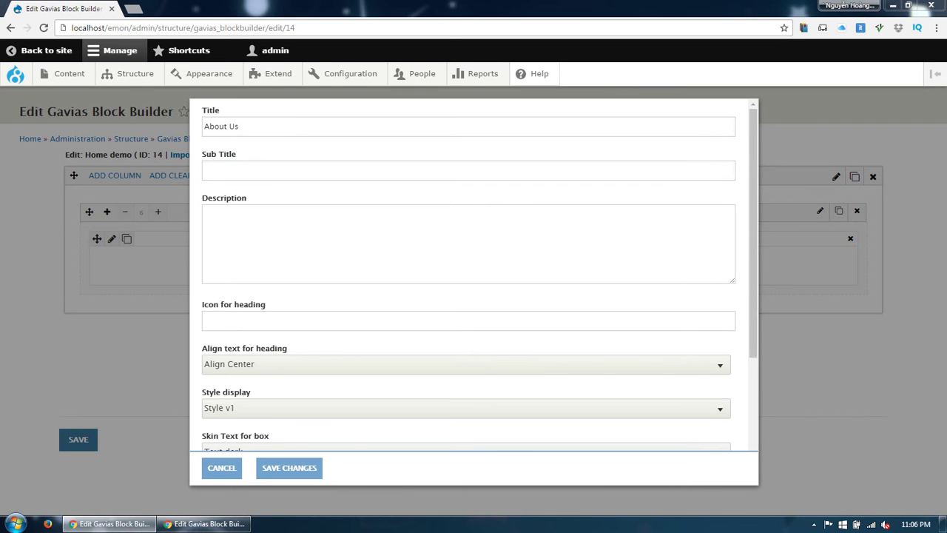
pyautogui.click(270, 169)
pyautogui.write('What we are')
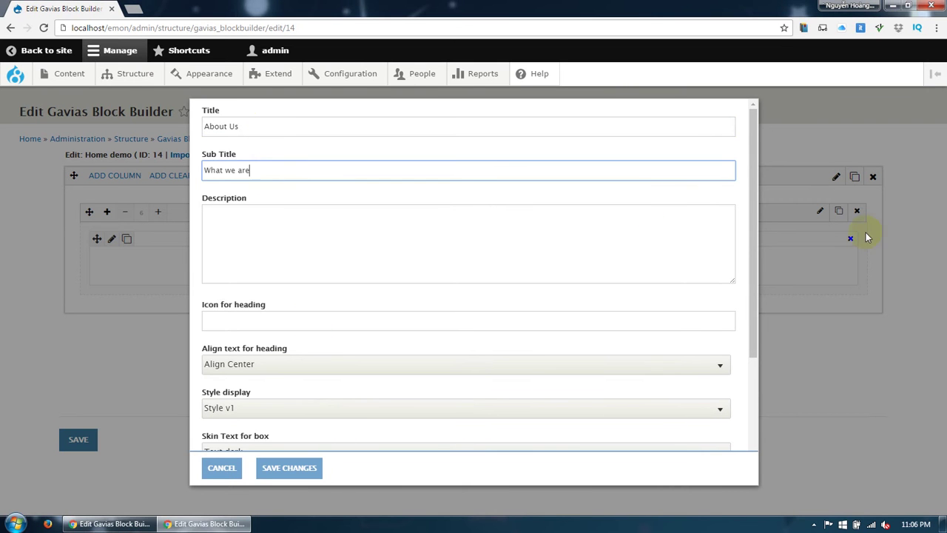
# Fill the heading's description with the "Sed ut perspiciatis ... quae ab illo" sample text, set its text to Align Left and save the element
pyautogui.hotkey('alt', 'Tab')
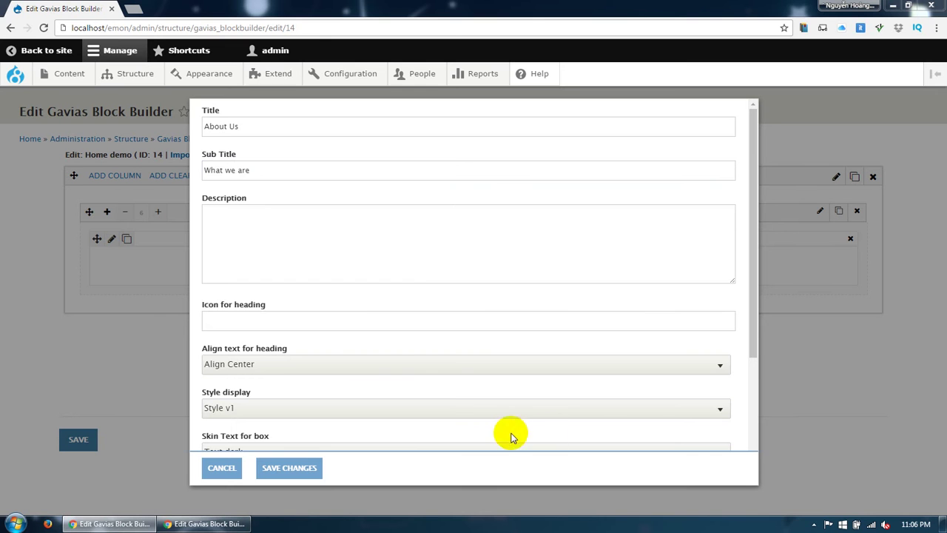
pyautogui.click(406, 252)
pyautogui.write('Sed ut perspiciatis unde omnis iste natus error sit voluptatem accusantium doloremque laudantium, totam rem aperiam, eaque ipsa quae ab illo')
pyautogui.click(283, 362)
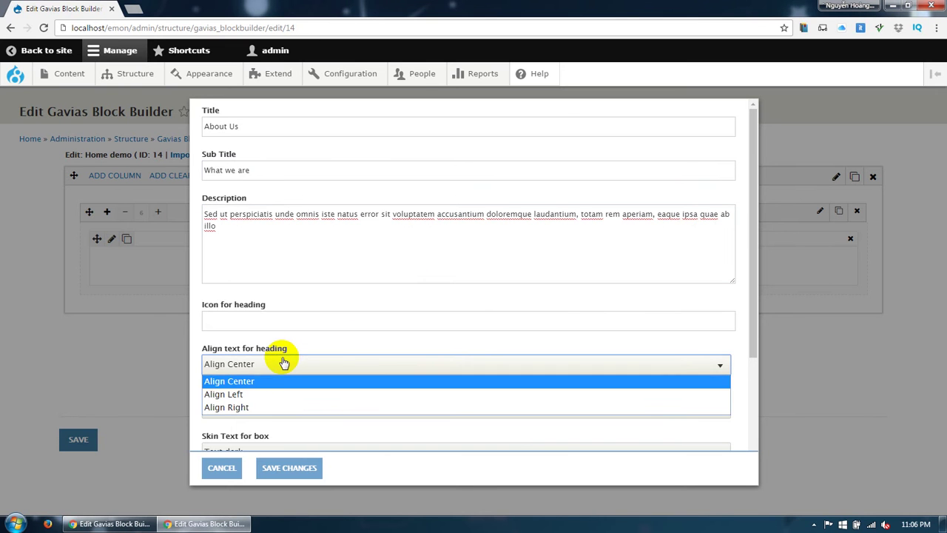
pyautogui.click(260, 393)
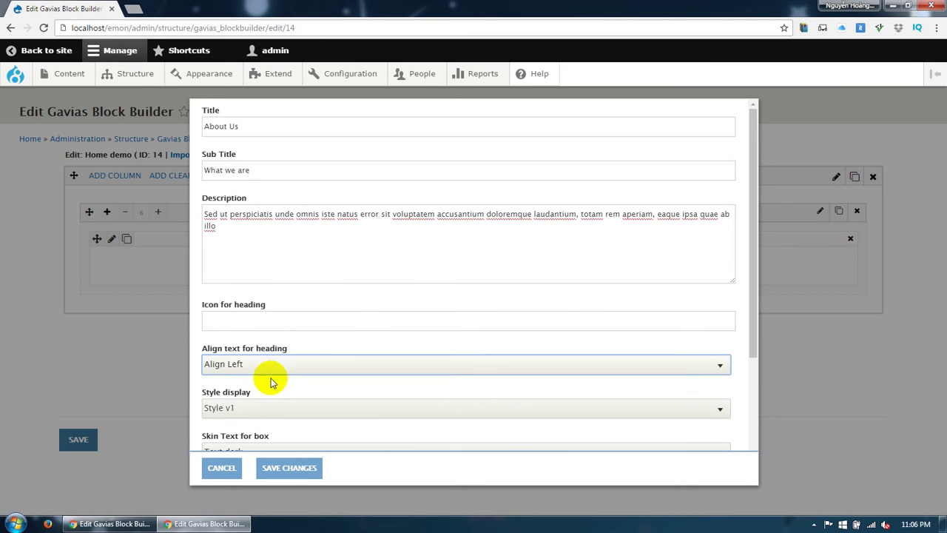
pyautogui.click(278, 466)
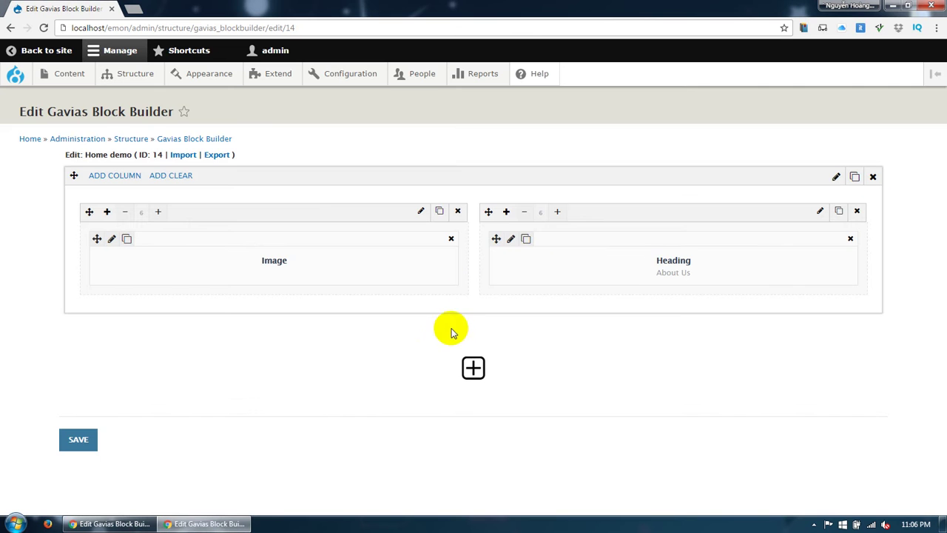
# Add an Icon Box below the heading, titled "Creative Design", with content "Lorem ipsum dolor sit amet, consectetur adipiscing elit. Aenean euismod bibendum laoreet."
pyautogui.click(506, 212)
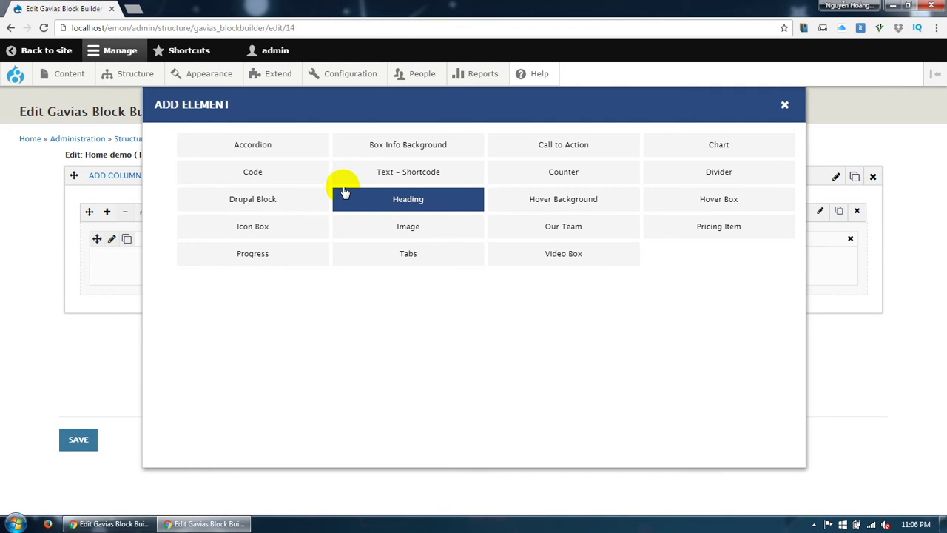
pyautogui.click(306, 239)
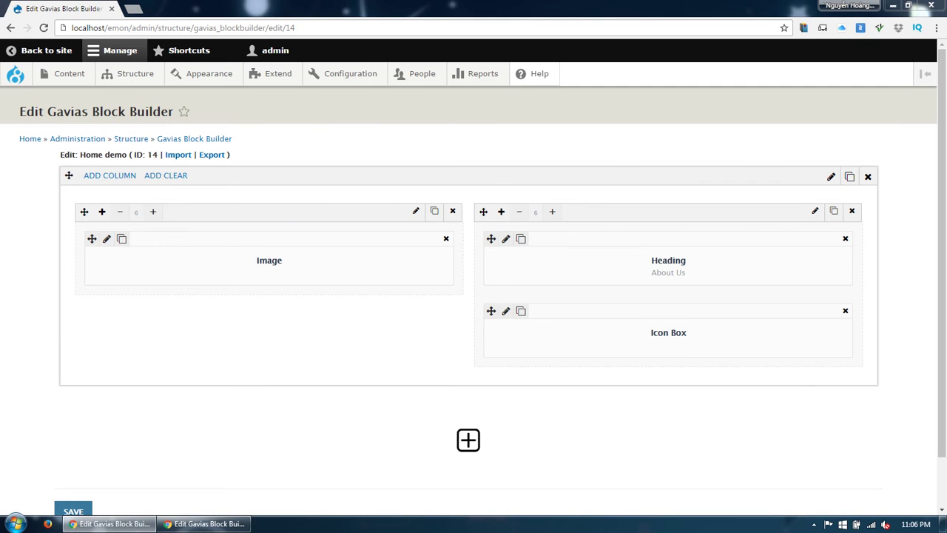
pyautogui.click(506, 312)
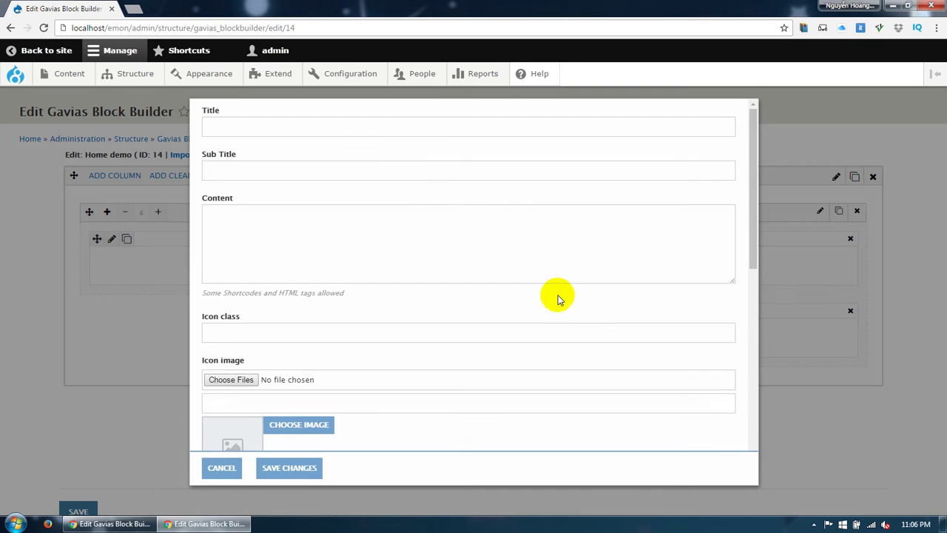
pyautogui.click(317, 131)
pyautogui.write('Creative Design')
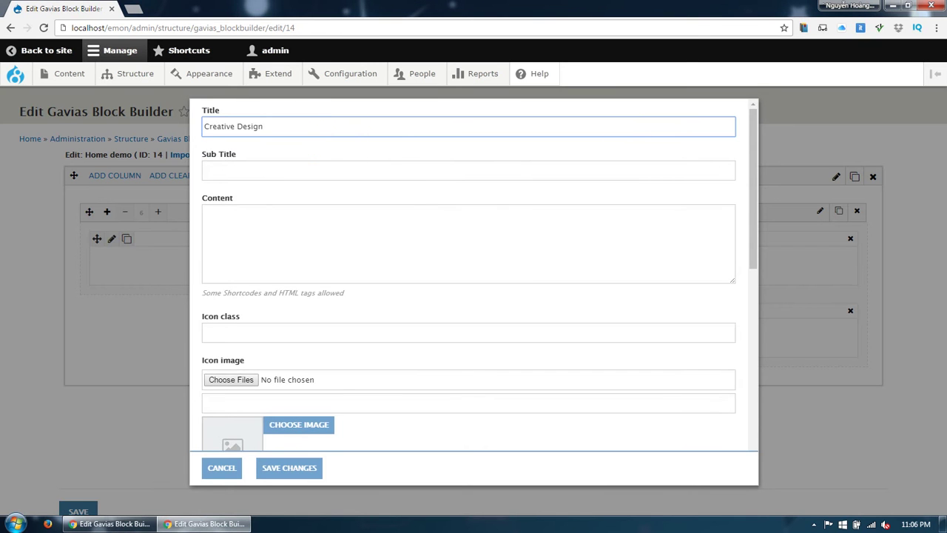
pyautogui.click(410, 256)
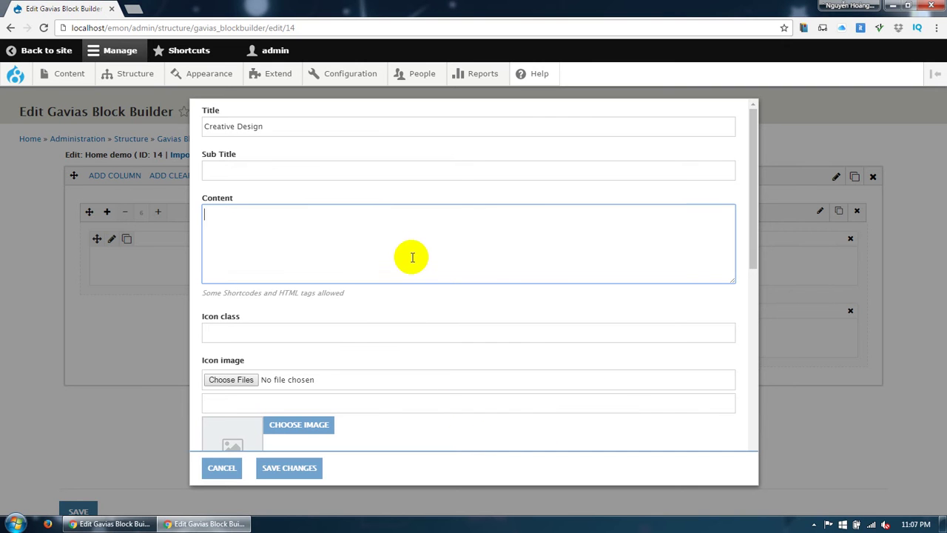
pyautogui.write('Lorem ipsum dolor sit amet, consectetur adipiscing elit.  Aenean euismod bibendum laoreet.')
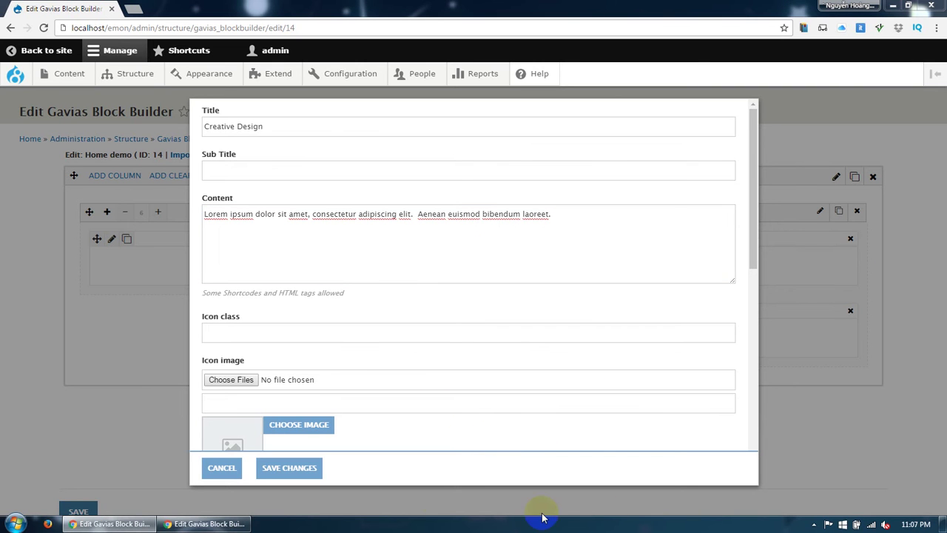
# Set the icon box's icon class to fa fa-arrows-alt and its icon position to Left, and save the element
pyautogui.click(328, 335)
pyautogui.write('fa fa-arrows-alt')
pyautogui.scroll(-1, 309, 385)
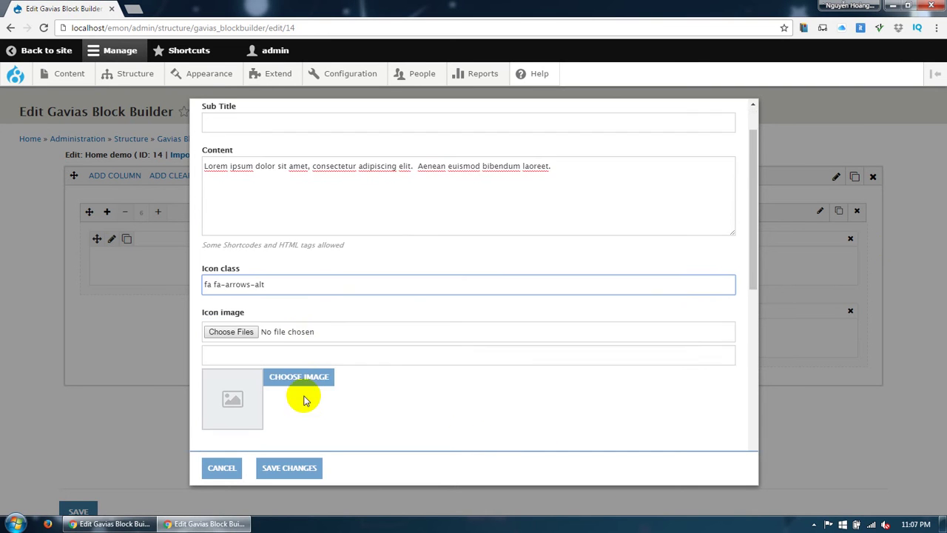
pyautogui.scroll(-3, 303, 400)
pyautogui.click(282, 338)
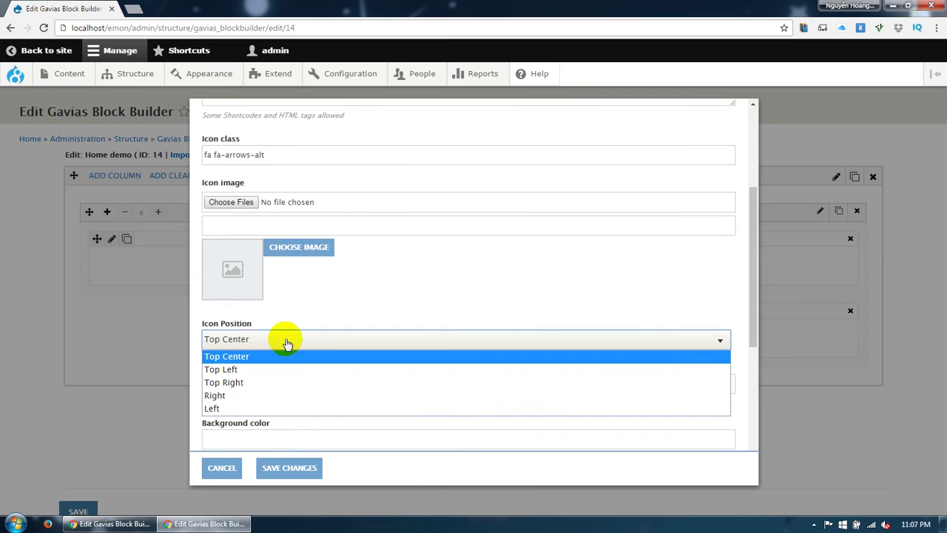
pyautogui.click(216, 408)
pyautogui.click(289, 469)
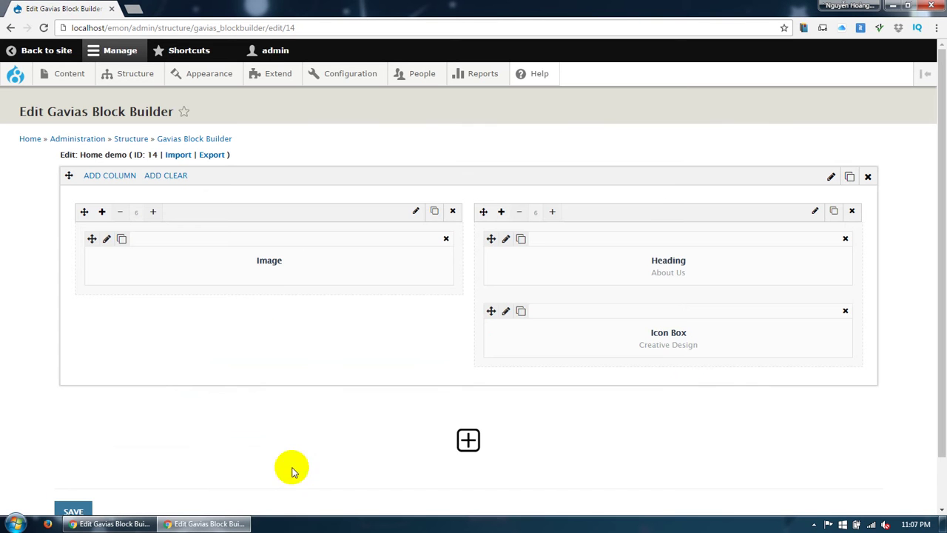
# Duplicate the Creative Design icon box and retitle the copy "Responsive Design"
pyautogui.click(520, 312)
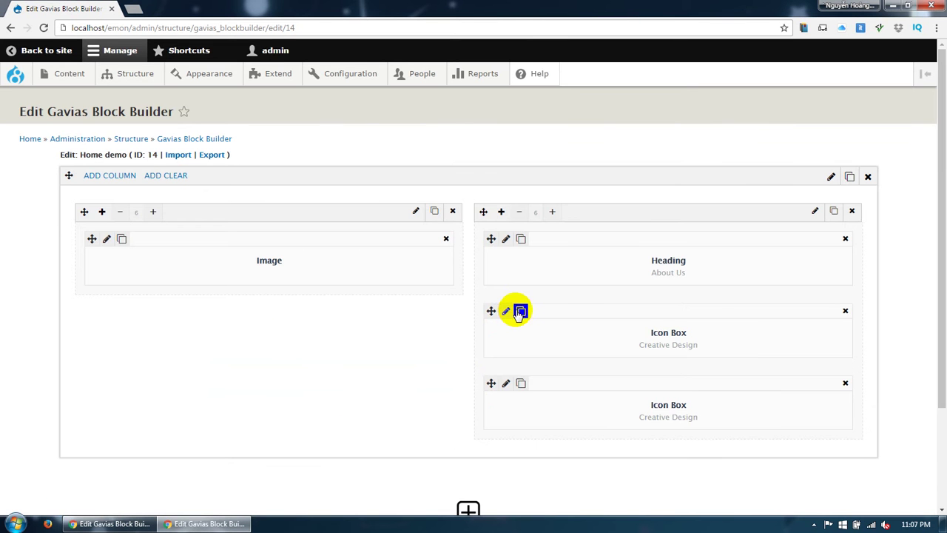
pyautogui.click(505, 384)
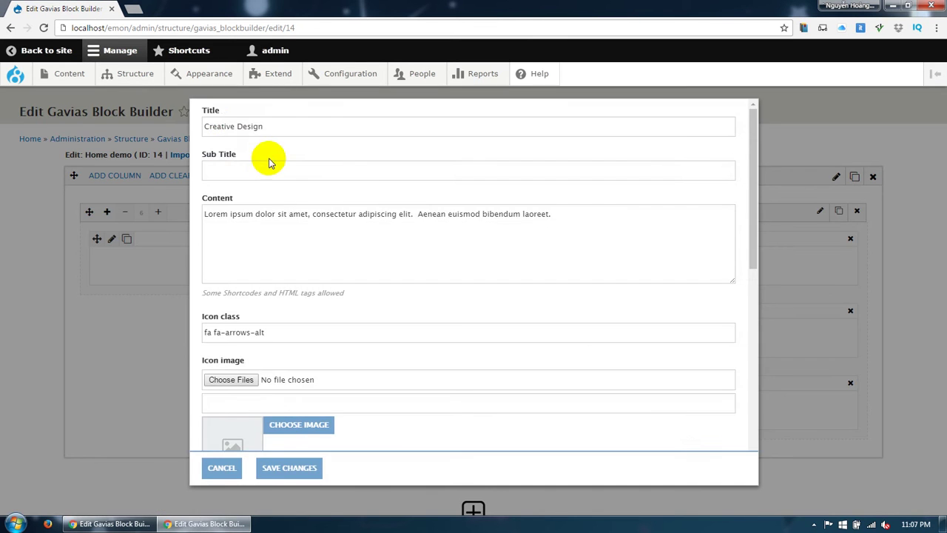
pyautogui.click(229, 129)
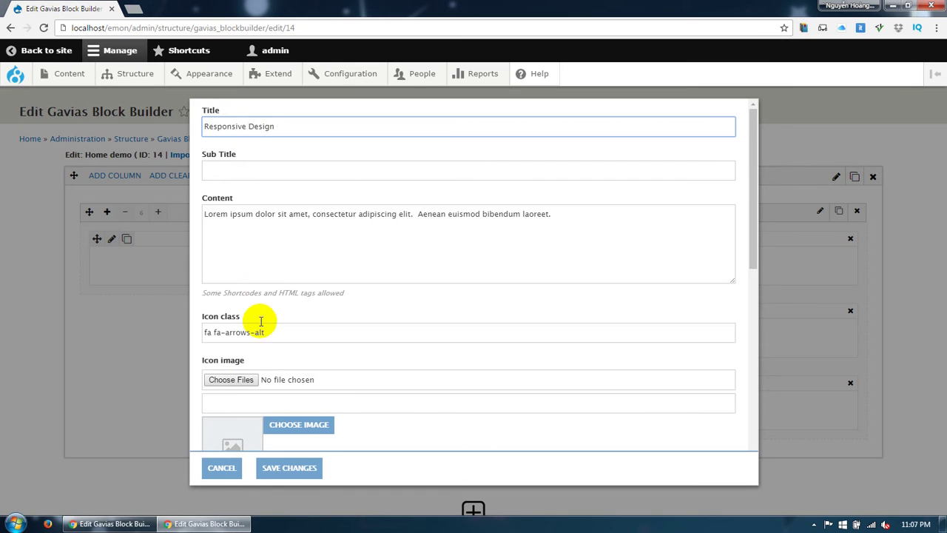
# Set the Responsive Design icon box's icon class to fa fa-magic and save the element
pyautogui.moveTo(226, 333); pyautogui.dragTo(305, 328)
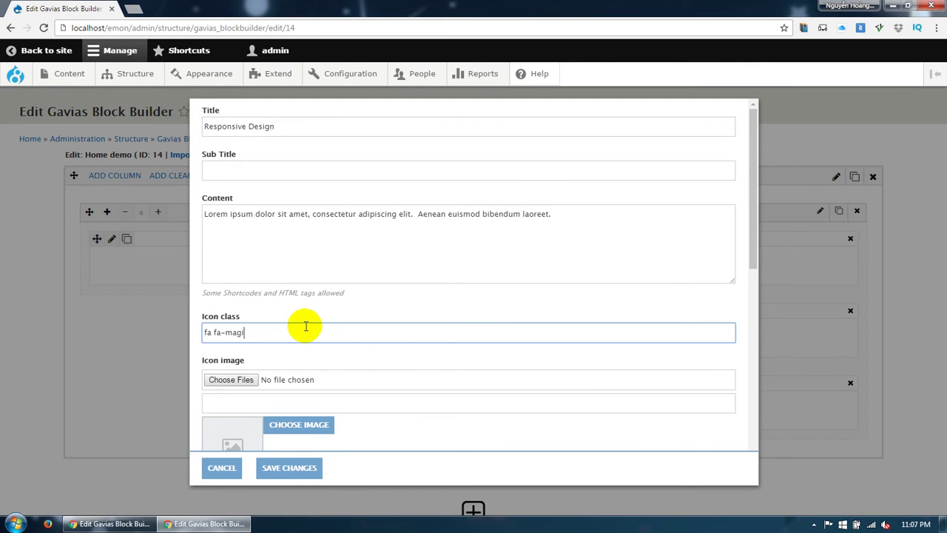
pyautogui.click(333, 353)
pyautogui.scroll(-1, 333, 359)
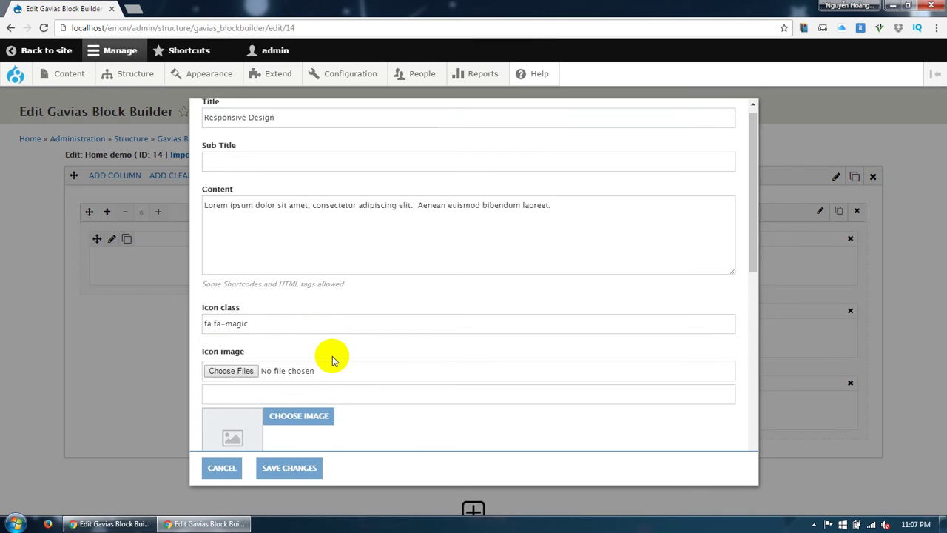
pyautogui.scroll(-3, 333, 360)
pyautogui.click(296, 471)
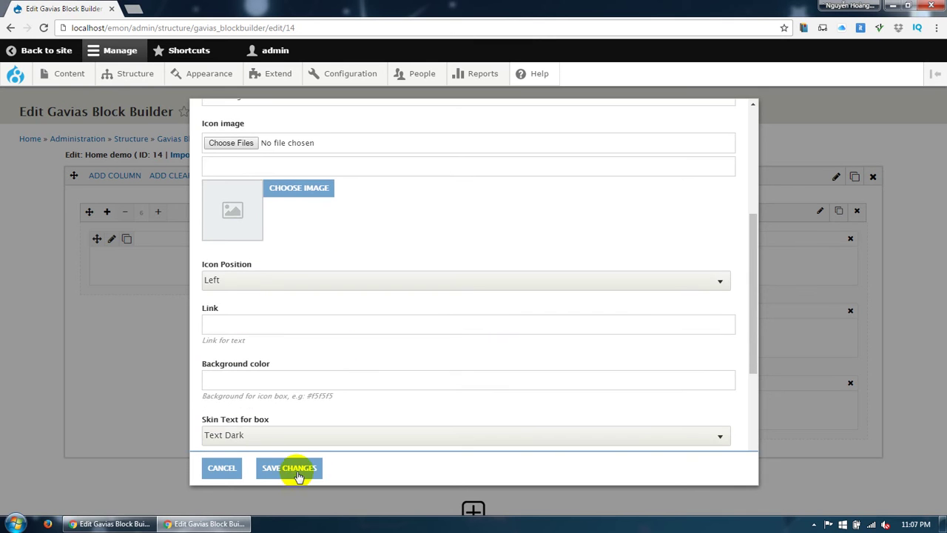
# Save the Home demo layout and open the site's block layout administration page
pyautogui.scroll(-2, 267, 471)
pyautogui.click(74, 465)
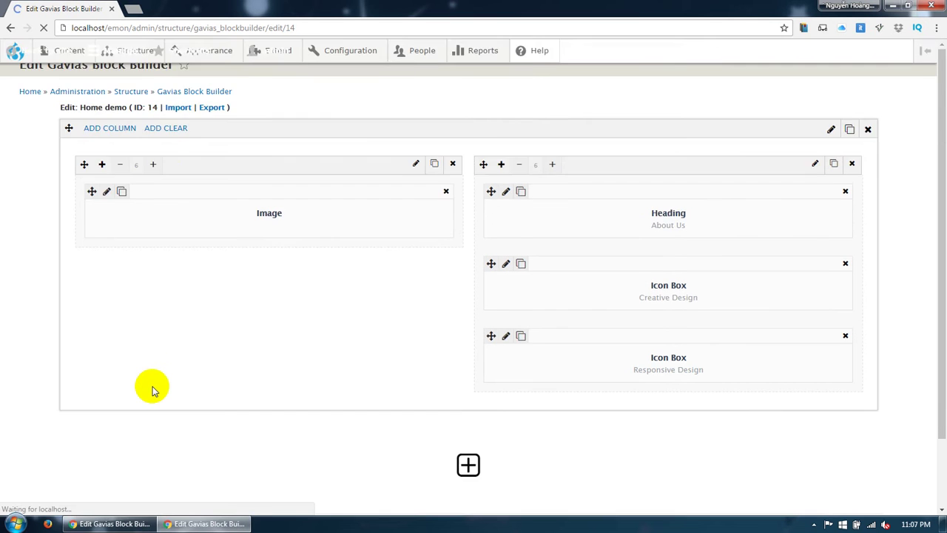
pyautogui.click(152, 78)
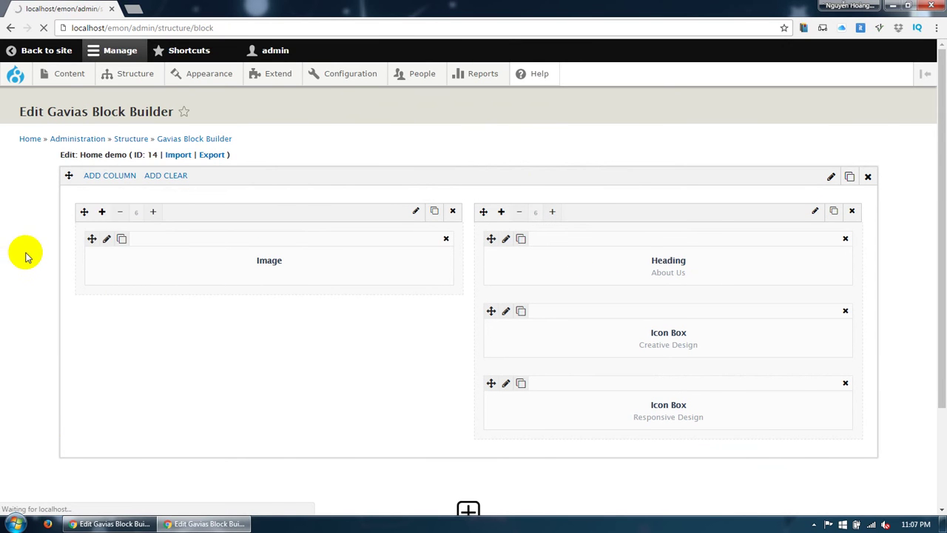
# Find the Gavias Blockbuider Home demo block with the filter "demo" and place it in the Before Full Width Content region
pyautogui.scroll(-3, 24, 252)
pyautogui.scroll(-4, 25, 256)
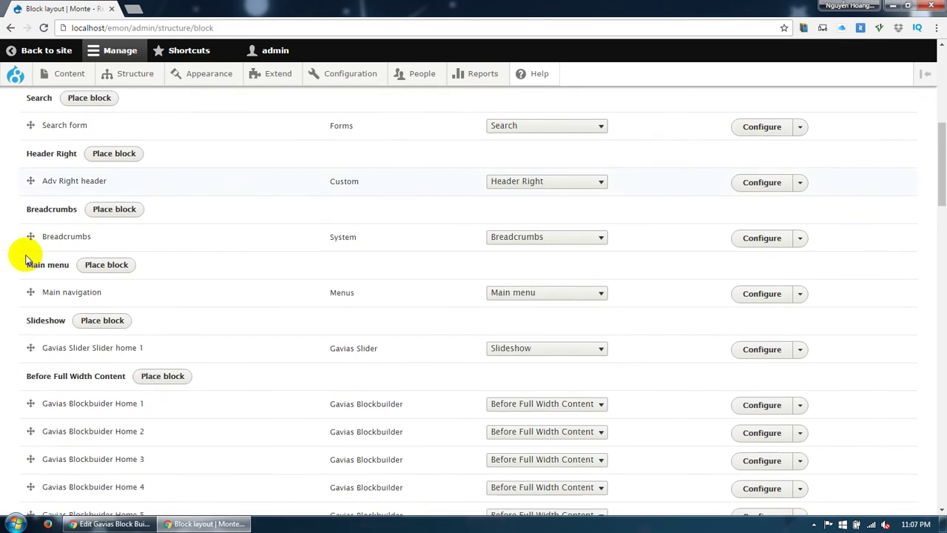
pyautogui.click(165, 264)
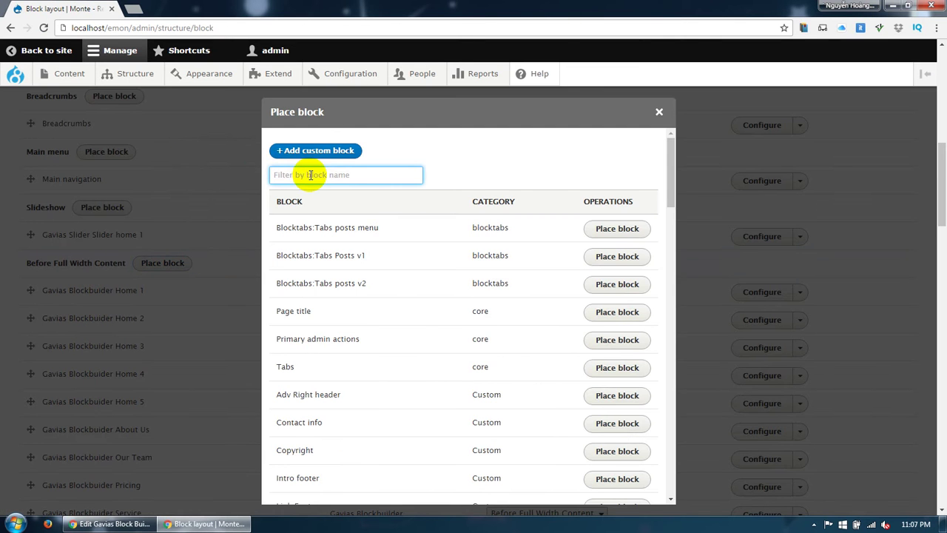
pyautogui.write('demo')
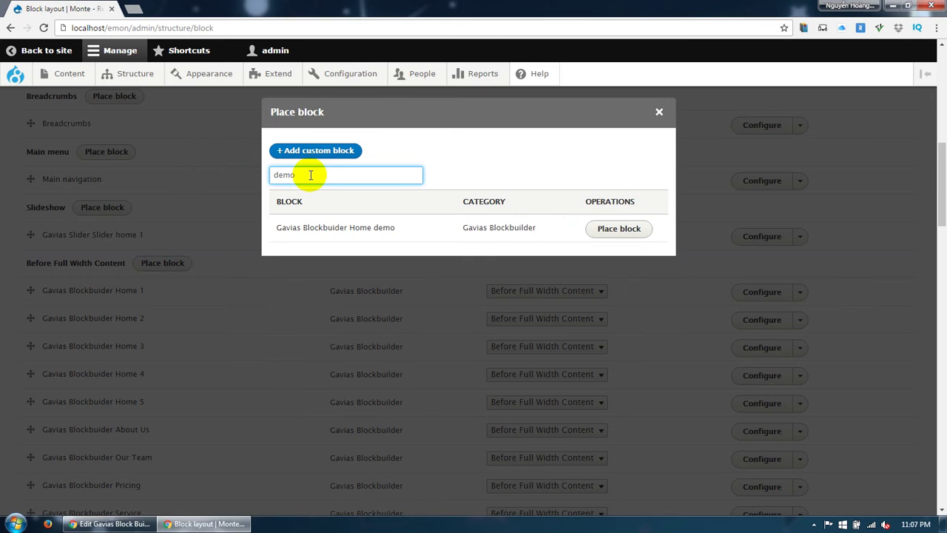
pyautogui.click(618, 231)
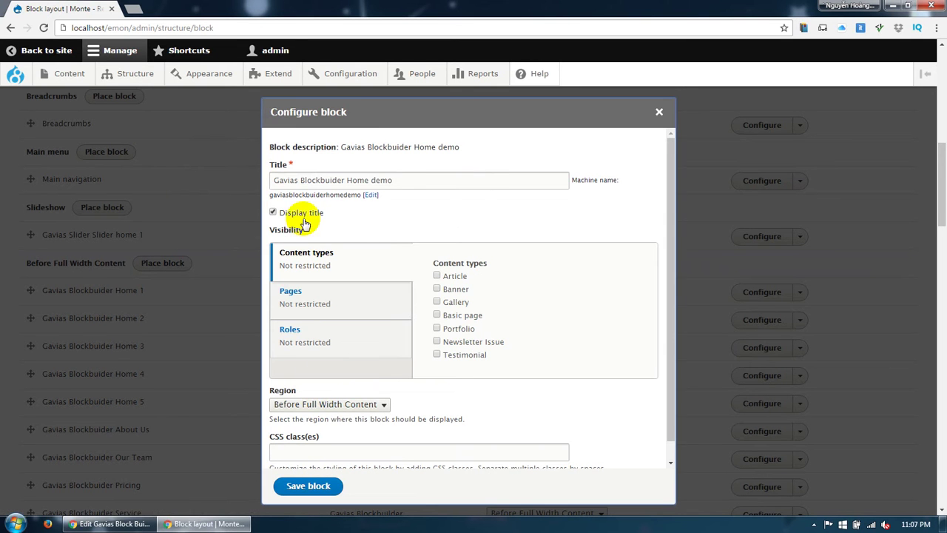
# Hide the block's title, restrict its visibility to the page /node/90 and save the block
pyautogui.click(294, 214)
pyautogui.click(290, 305)
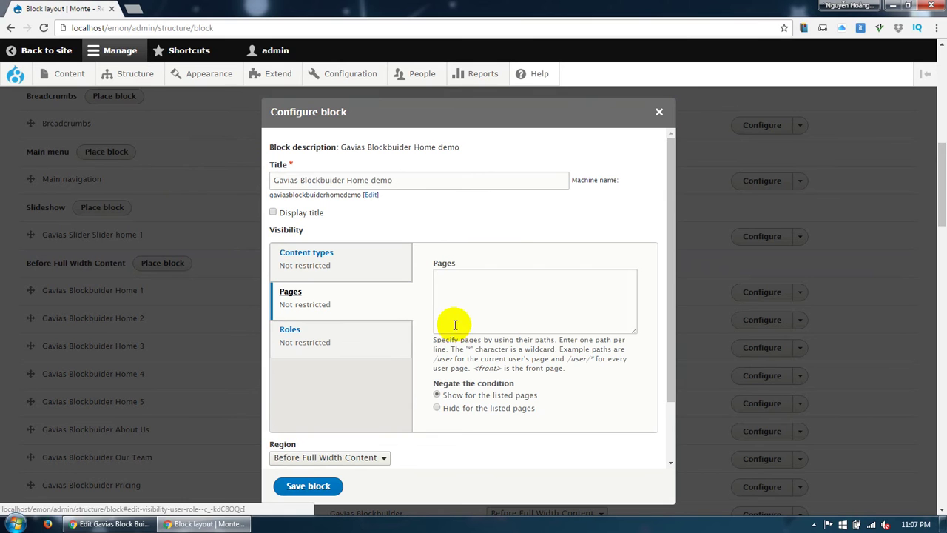
pyautogui.click(450, 323)
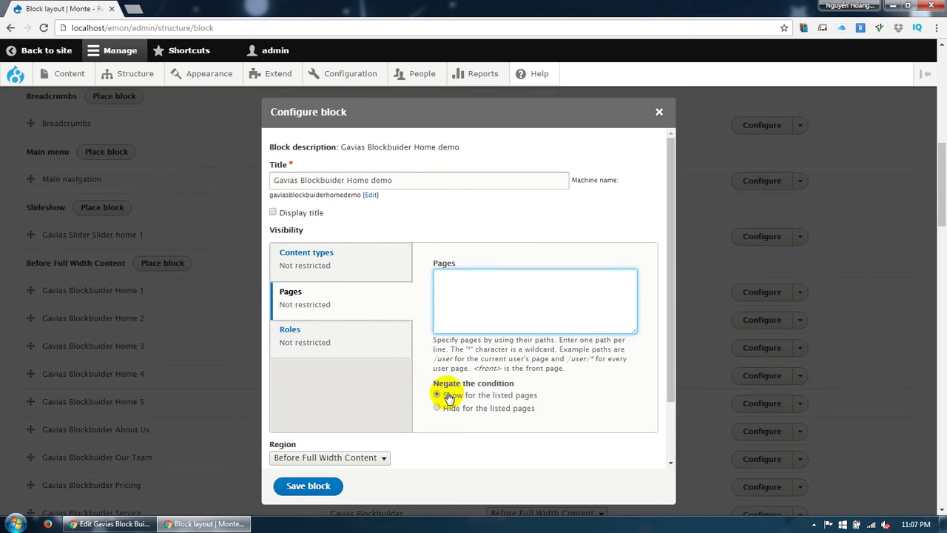
pyautogui.click(481, 325)
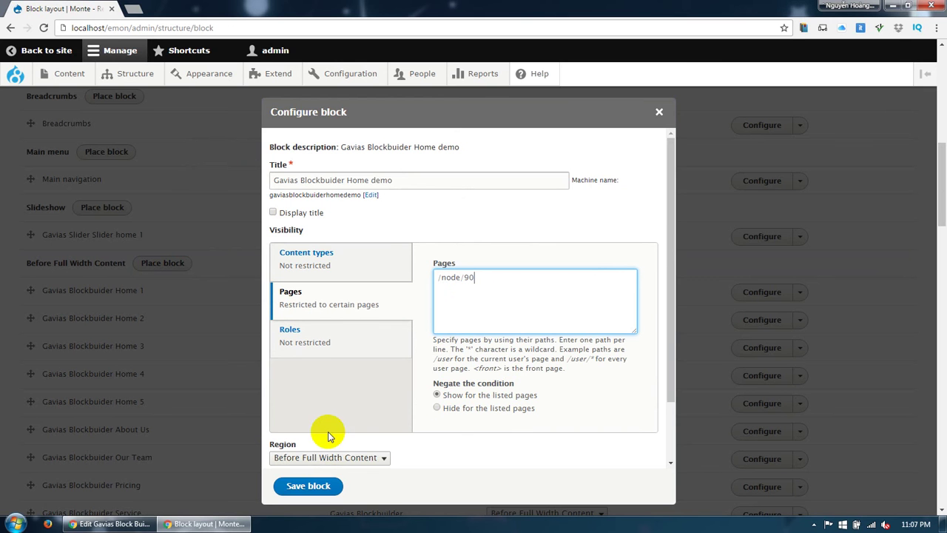
pyautogui.click(311, 486)
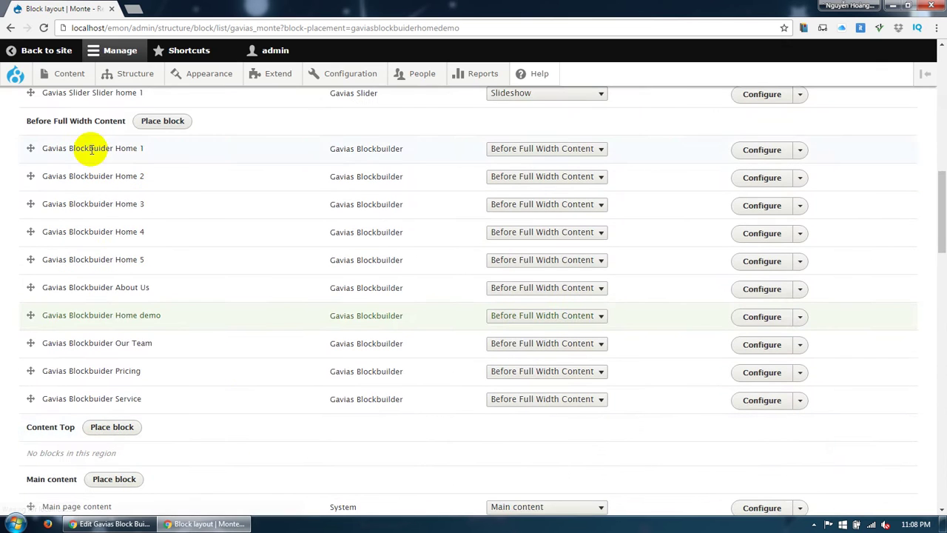
# Return to the site, load the Home demo page from the main navigation and open its block builder configuration
pyautogui.click(59, 50)
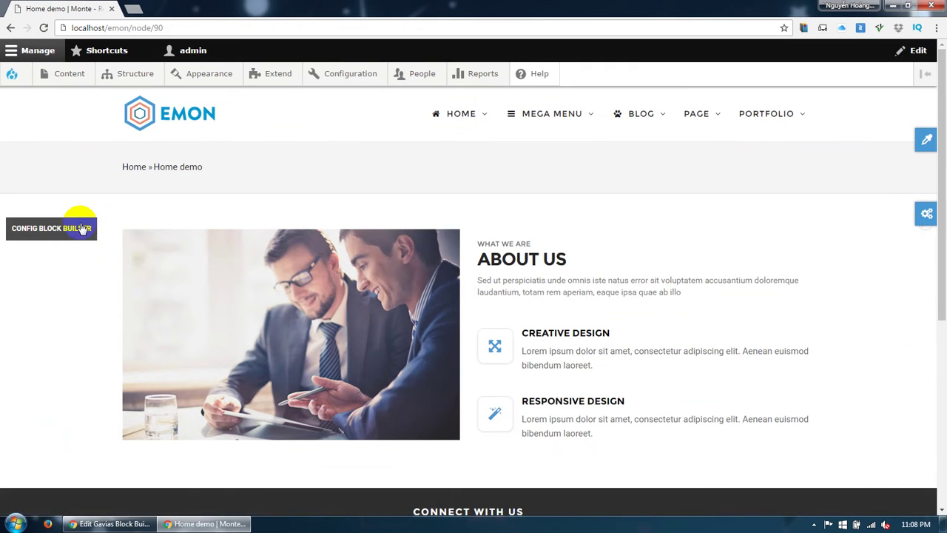
pyautogui.moveTo(466, 114)
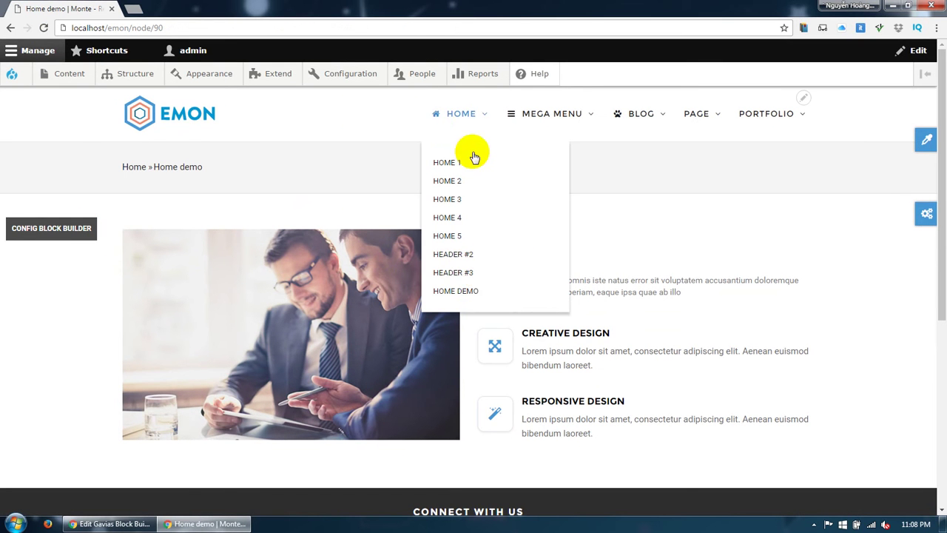
pyautogui.click(471, 292)
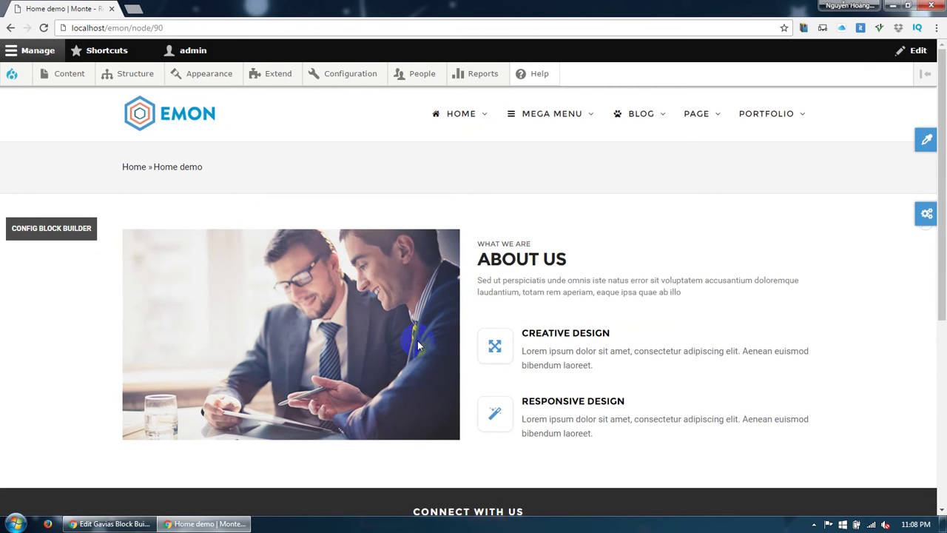
pyautogui.click(61, 227)
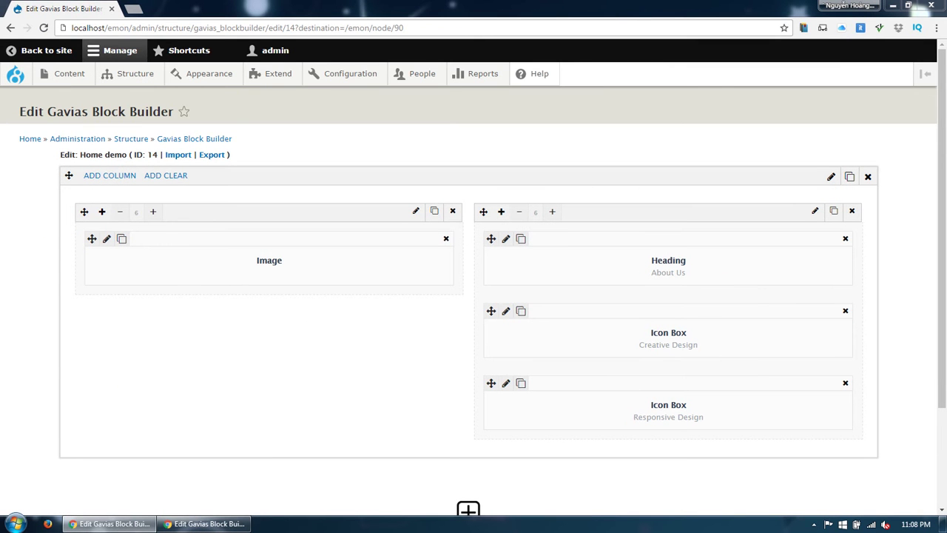
# Add a second row below the existing one and give it a full-width 1/1 column
pyautogui.scroll(-1, 570, 486)
pyautogui.click(469, 457)
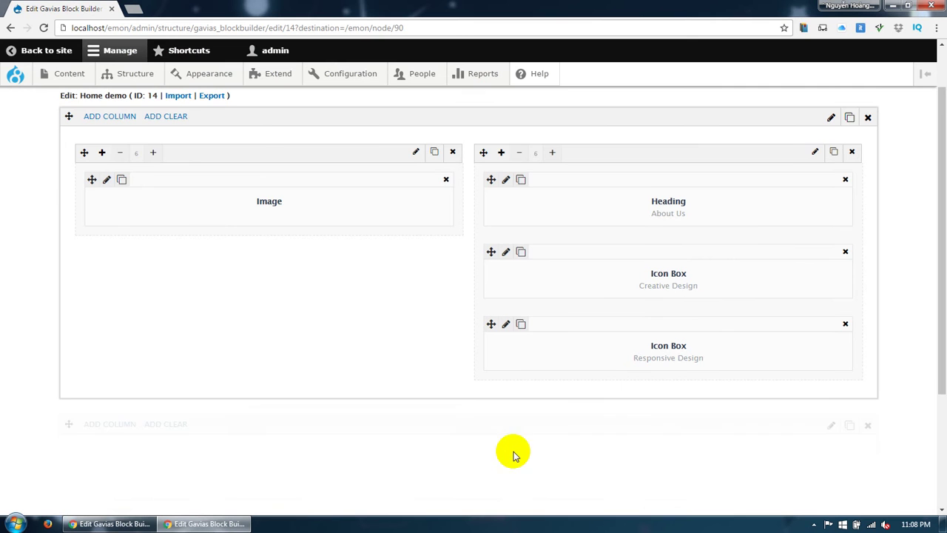
pyautogui.scroll(-1, 485, 435)
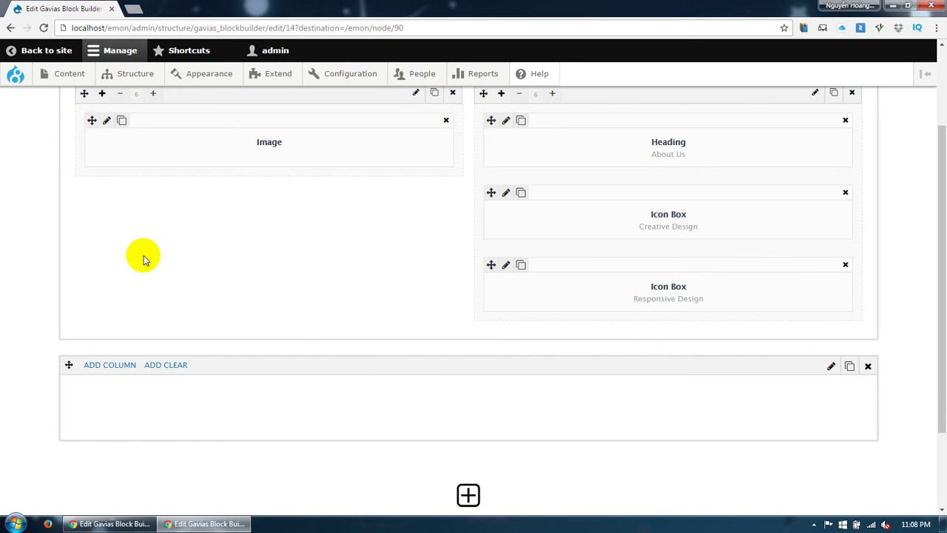
pyautogui.click(118, 363)
pyautogui.scroll(-1, 120, 406)
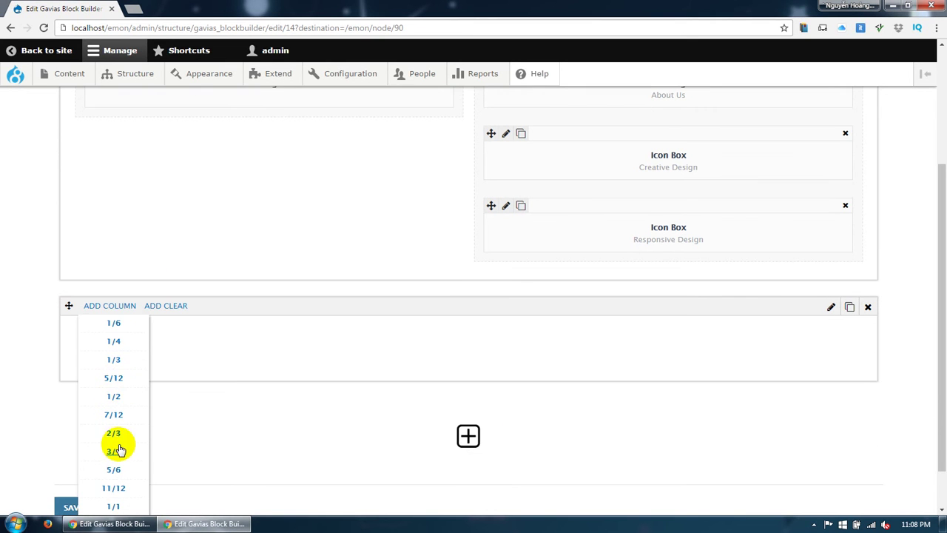
pyautogui.click(112, 504)
# Add a Heading element to the new row's full-width column
pyautogui.scroll(-1, 249, 404)
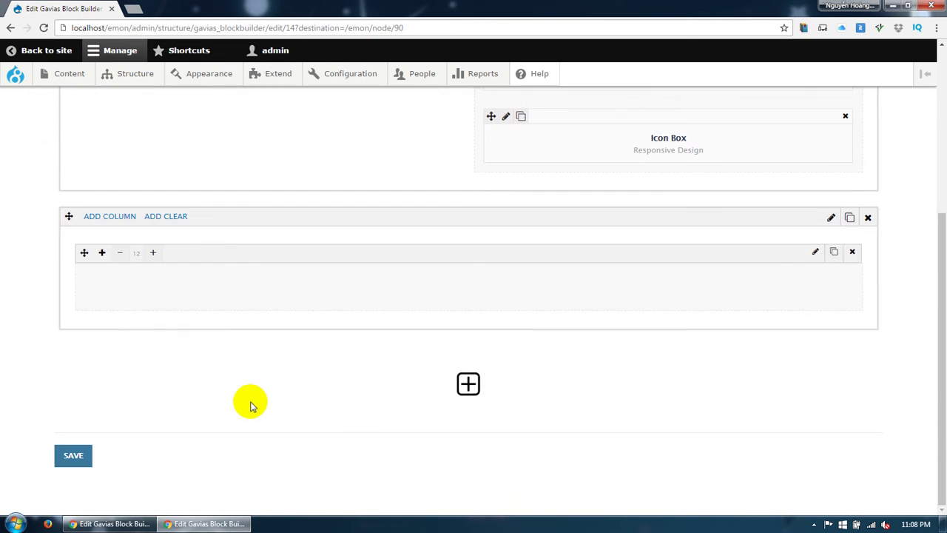
pyautogui.click(102, 252)
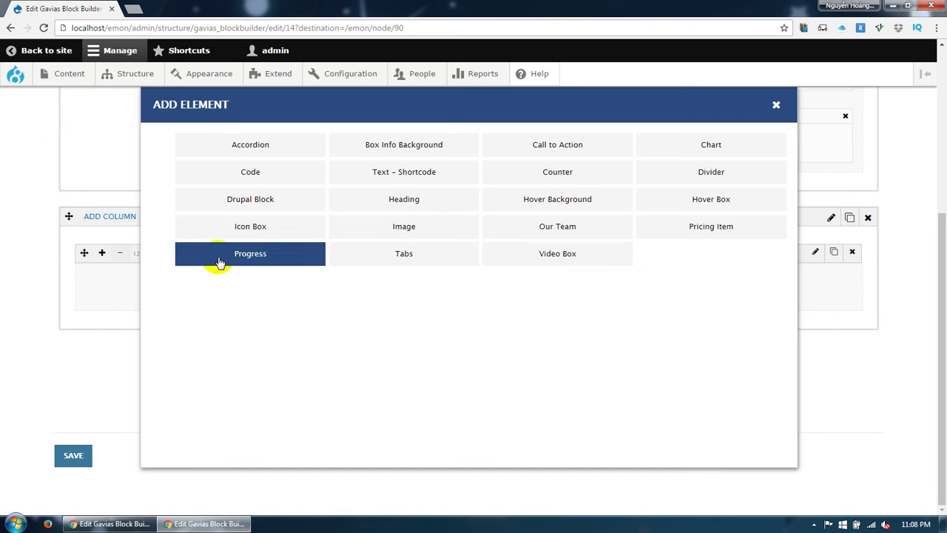
pyautogui.click(419, 213)
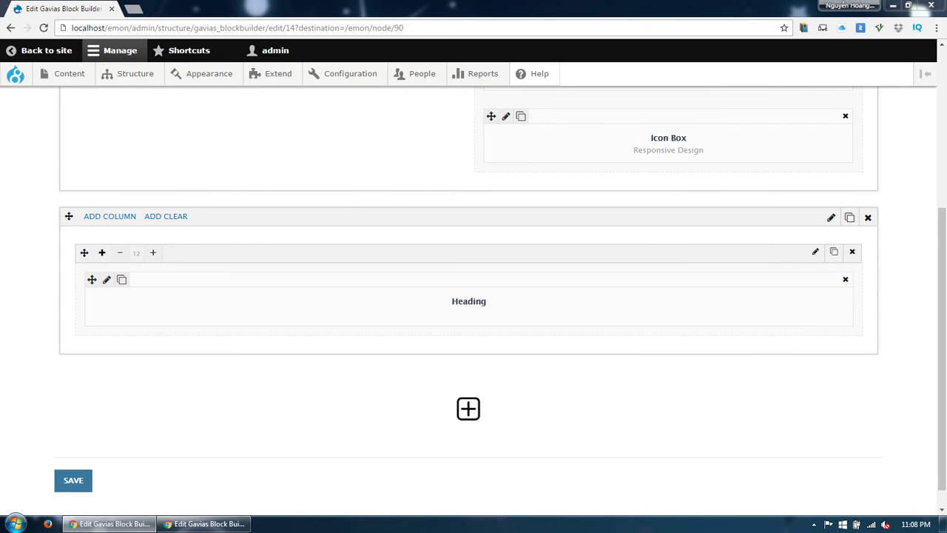
# Give the new heading the title "This theme is awesome!" and the subtitle "Wecome to emon"
pyautogui.click(107, 282)
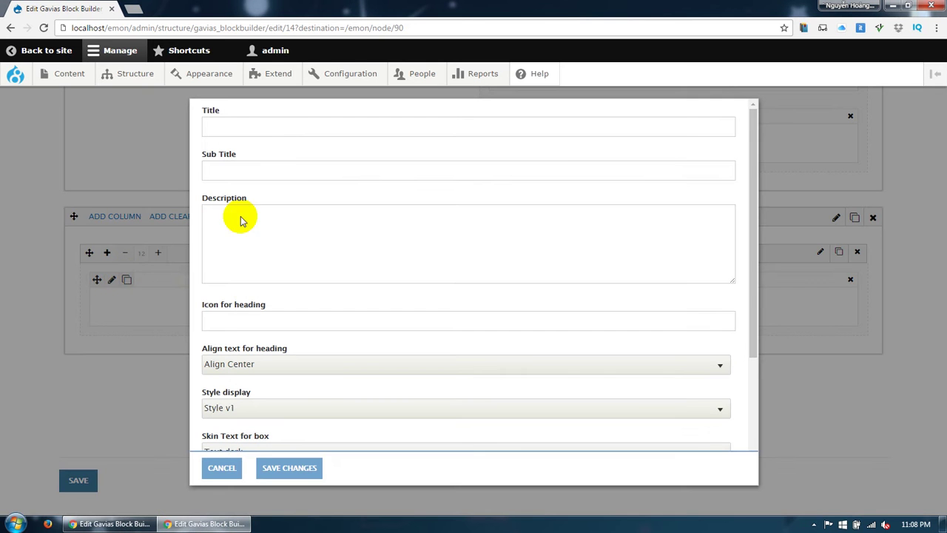
pyautogui.click(283, 131)
pyautogui.write('This theme is awesome!')
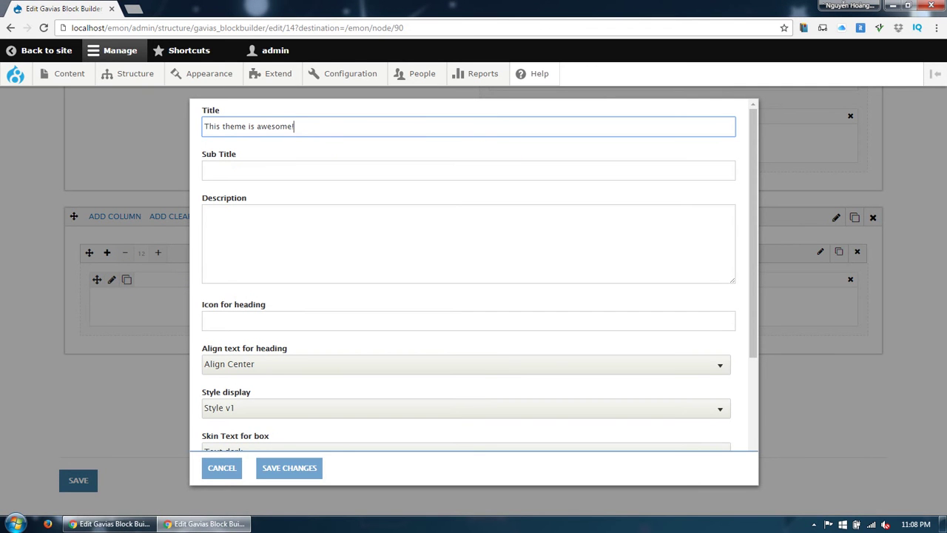
pyautogui.click(374, 172)
pyautogui.write('Wecome to emon')
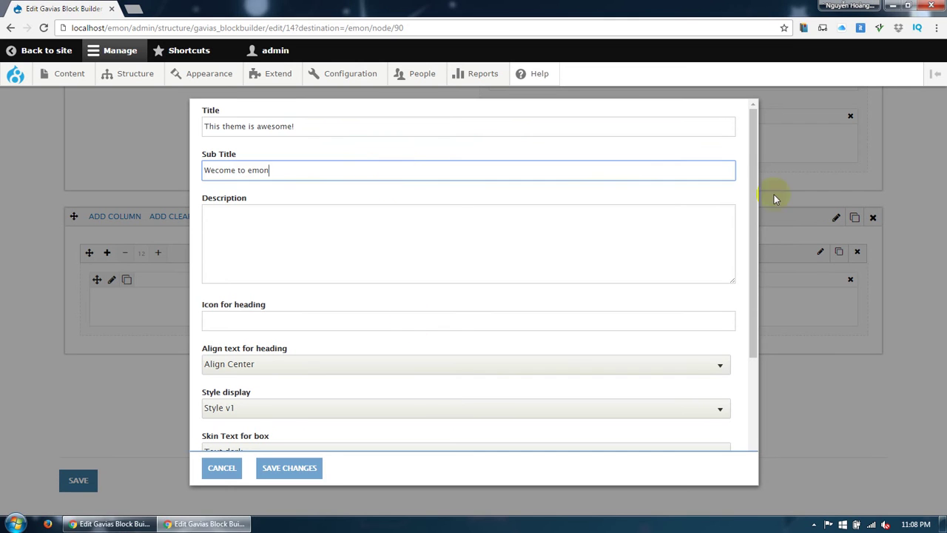
# Fill the heading's description with the placeholder text starting "Sed ut perspiciatis unde omnis iste natus error" and save the element
pyautogui.click(516, 250)
pyautogui.write('Sed ut perspiciatis unde omnis iste natus error sit voluptatem accusantium doloremque laudantium, totam rem aperiam, eaque ipsa quae ab illo inventore veritatis et quasi architecto.')
pyautogui.scroll(-3, 381, 357)
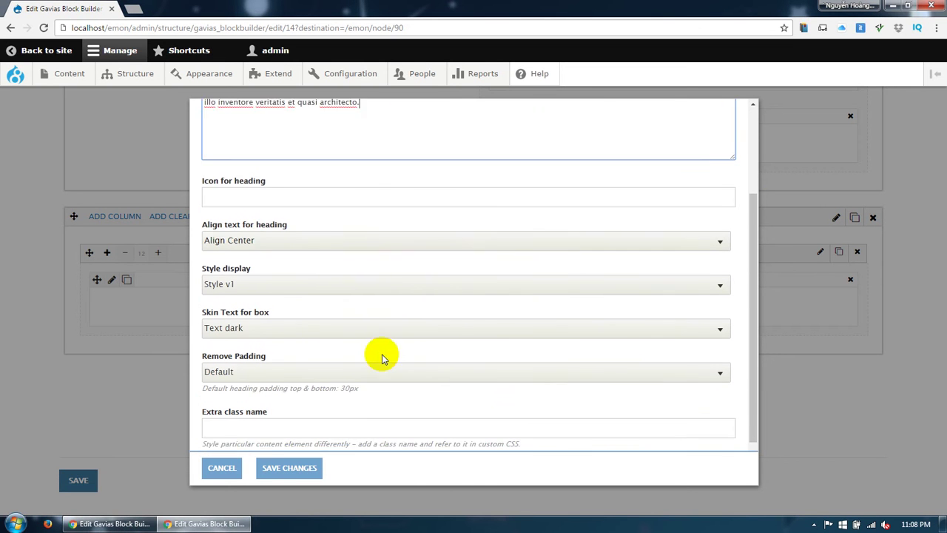
pyautogui.click(285, 466)
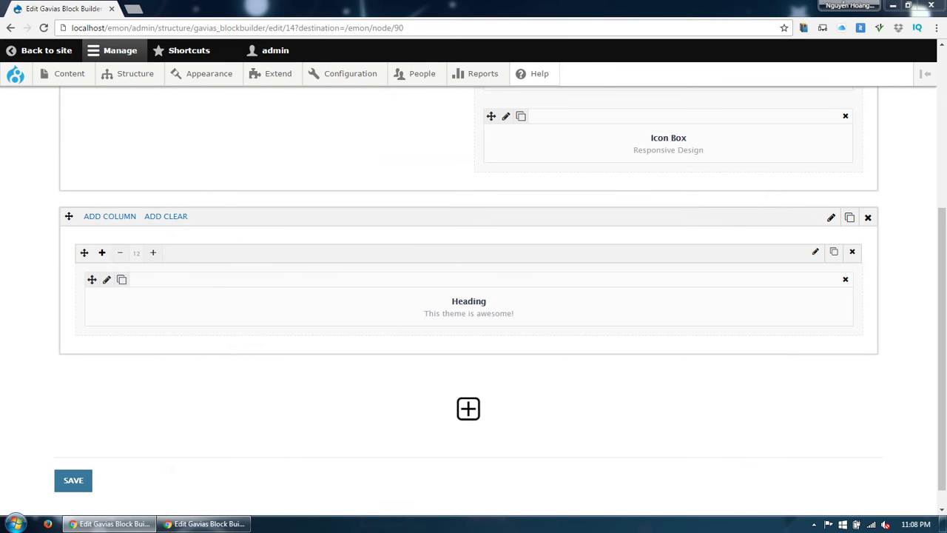
# Add a 1/3 column to the second row and insert an Icon Box element in it
pyautogui.click(103, 216)
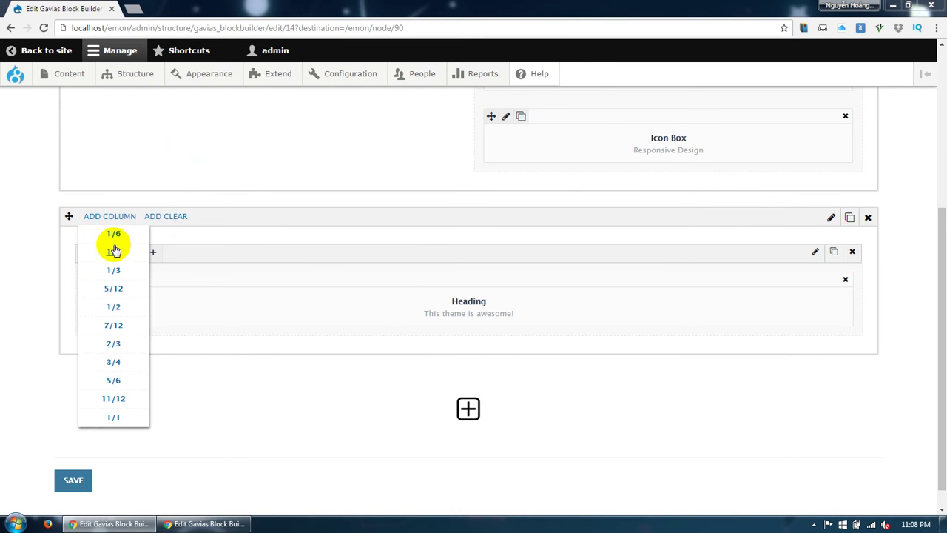
pyautogui.click(115, 270)
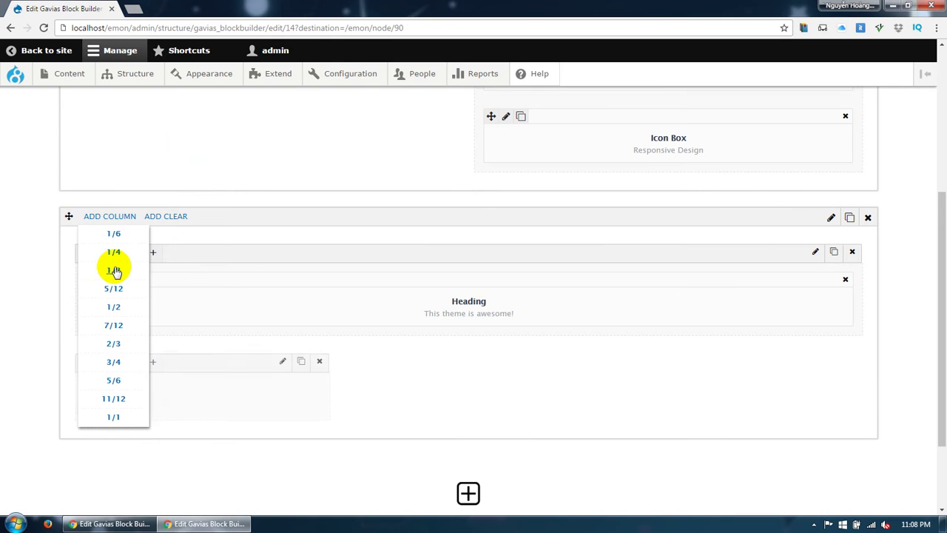
pyautogui.click(103, 362)
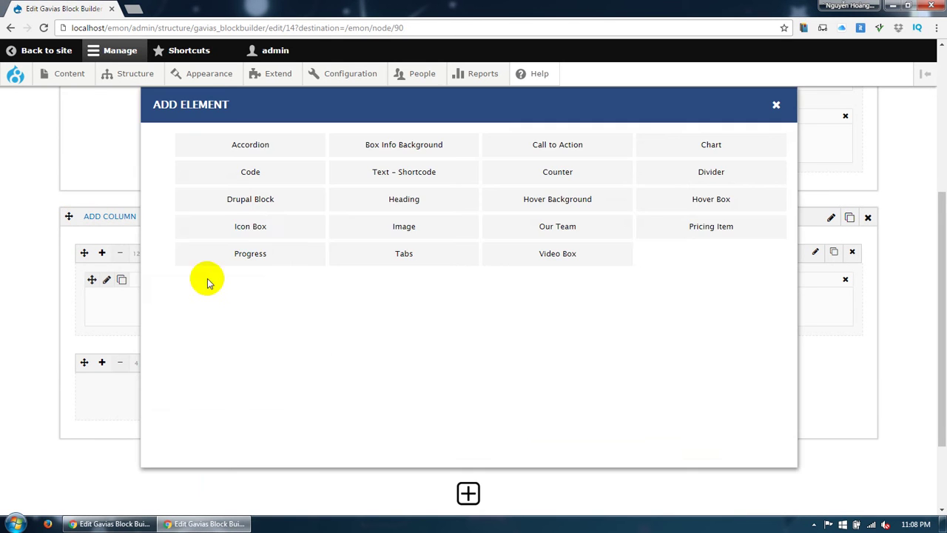
pyautogui.click(251, 227)
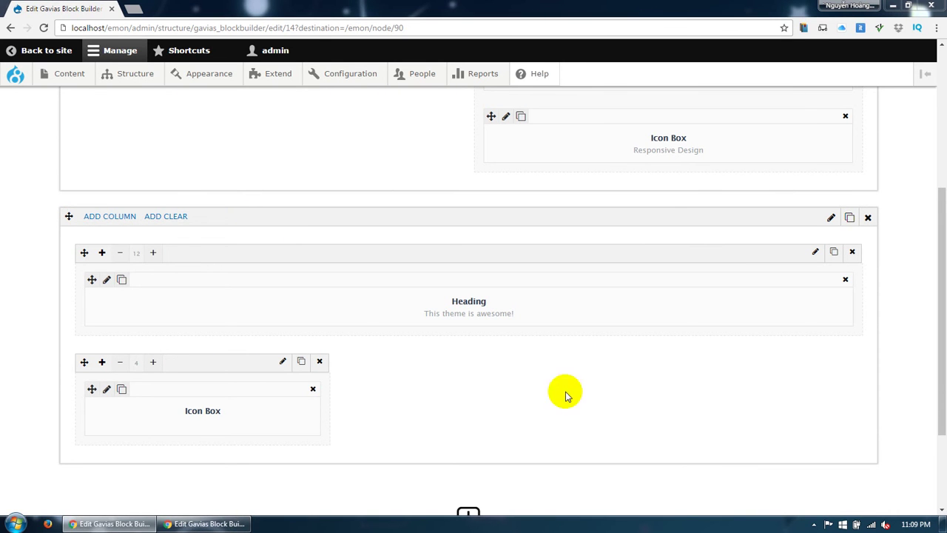
# Title the new icon box "RESPONSIVE READY" with content "Aenean sollicitudin, lorem quis bibendum auctor, nisi elit consequat ipsum."
pyautogui.click(107, 389)
pyautogui.click(260, 121)
pyautogui.write('RESPONSIVE READY')
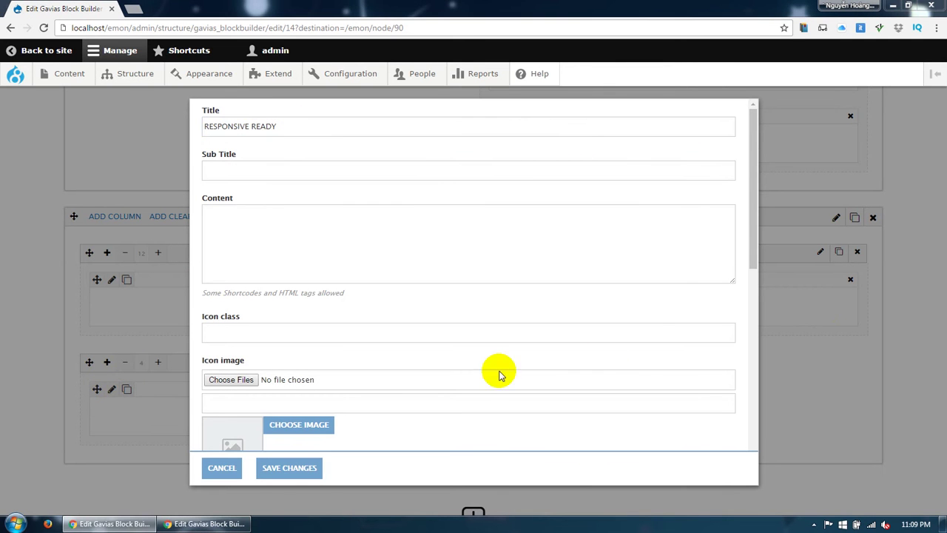
pyautogui.click(429, 258)
pyautogui.write('Aenean sollicitudin, lorem quis bibendum auctor, nisi elit consequat ipsum.')
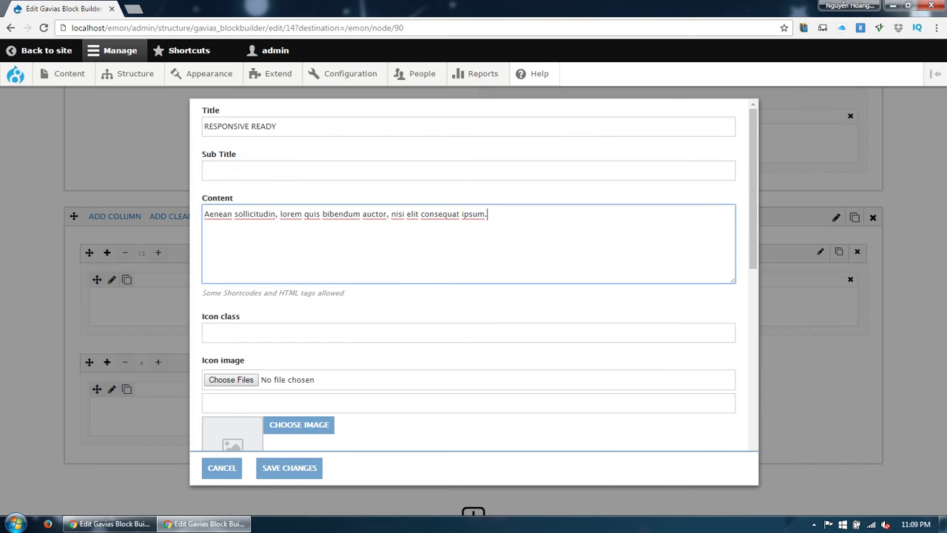
# Set the RESPONSIVE READY icon box's icon class to fa fa-code and its icon position to Left, and save the element
pyautogui.click(329, 333)
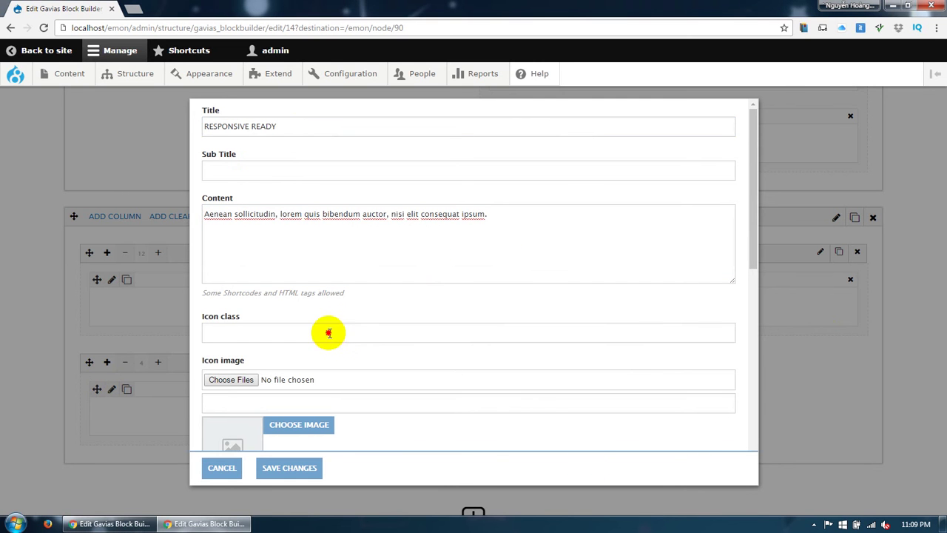
pyautogui.write('fa fa-code')
pyautogui.scroll(-3, 295, 359)
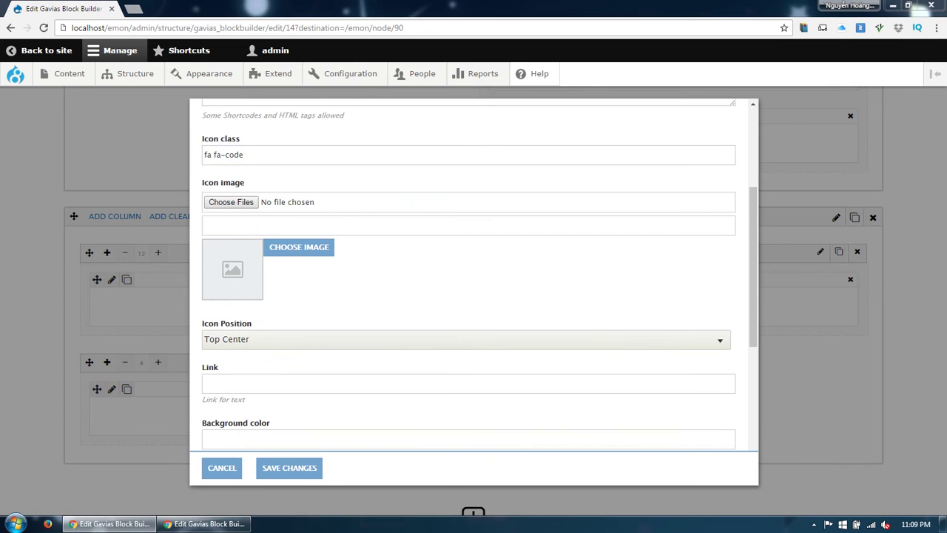
pyautogui.click(328, 339)
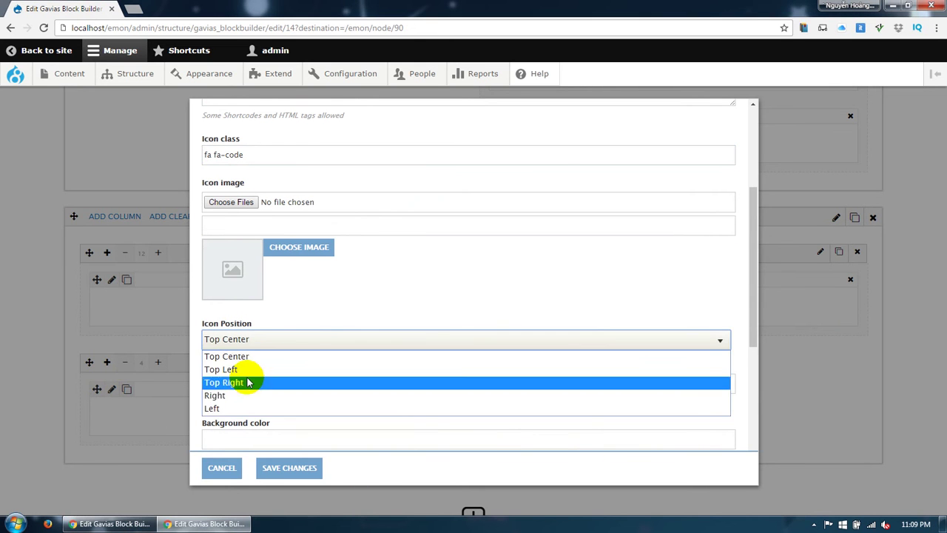
pyautogui.click(237, 408)
pyautogui.click(292, 467)
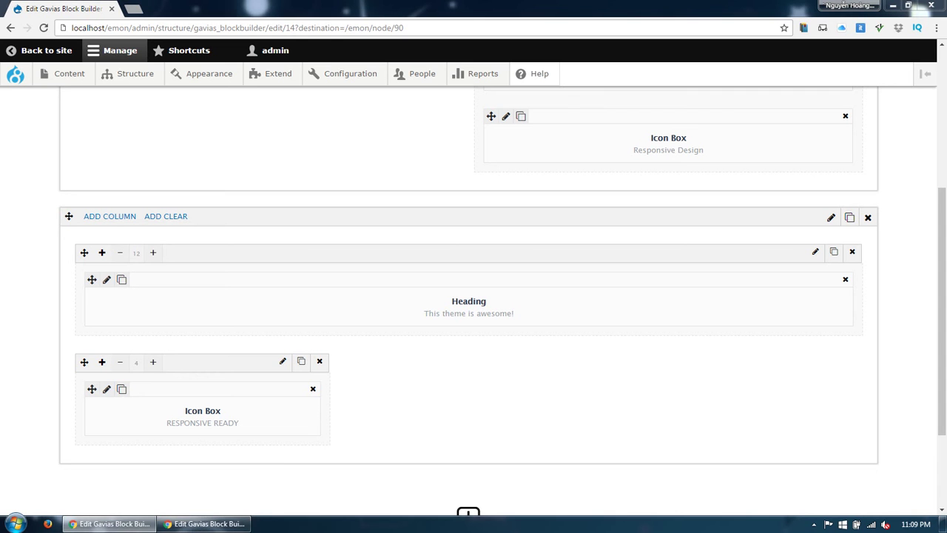
# Duplicate the 1/3 column holding the RESPONSIVE READY icon box twice to make three columns
pyautogui.click(300, 362)
pyautogui.click(300, 362)
pyautogui.scroll(-1, 298, 362)
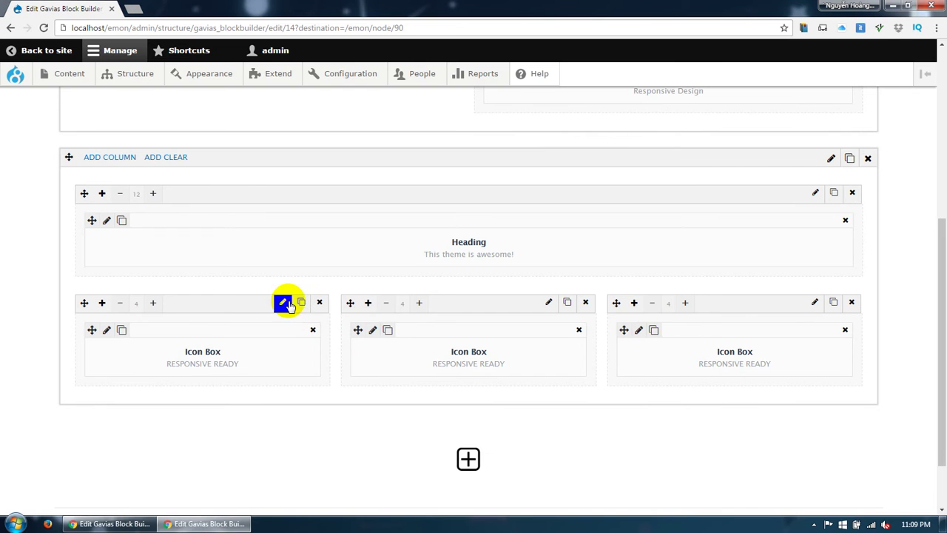
# Retitle the icon box in the middle column "SEO READY", set its icon class to fa fa-rocket, and save the element
pyautogui.click(373, 331)
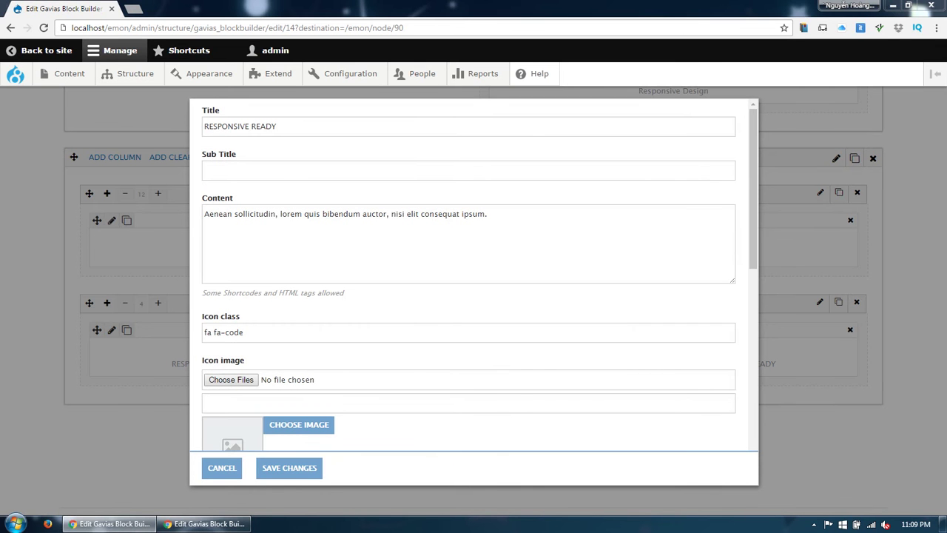
pyautogui.moveTo(302, 127); pyautogui.dragTo(194, 117)
pyautogui.write('SEO READY')
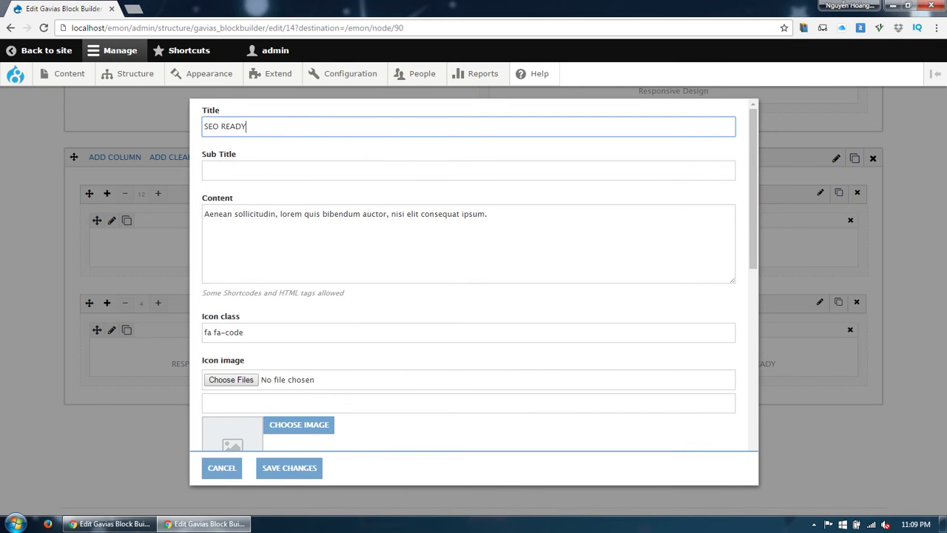
pyautogui.click(524, 254)
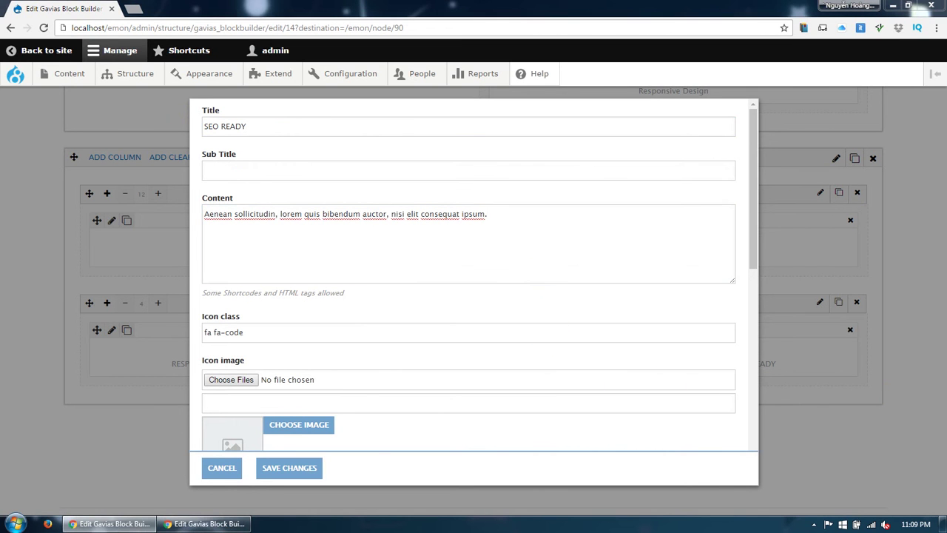
pyautogui.tripleClick(204, 332)
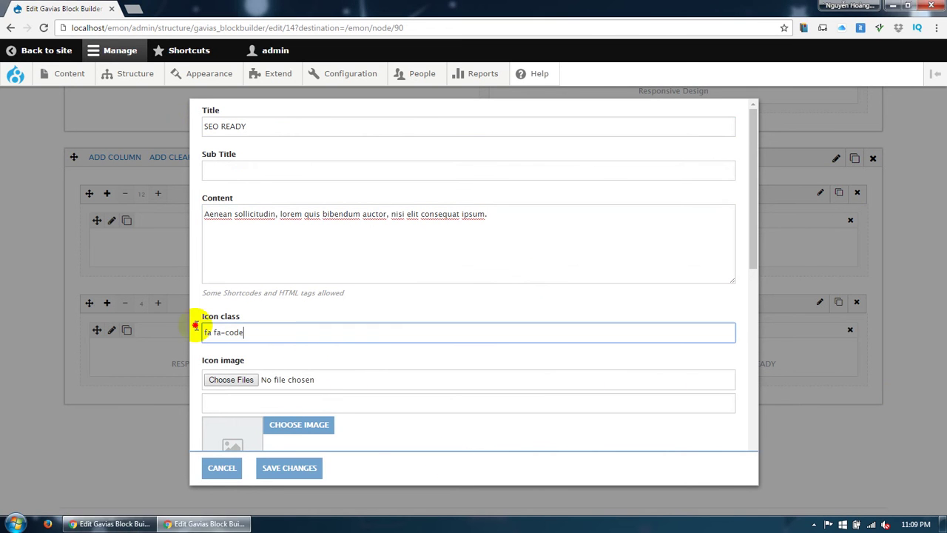
pyautogui.write('fa fa-rocket')
pyautogui.click(290, 469)
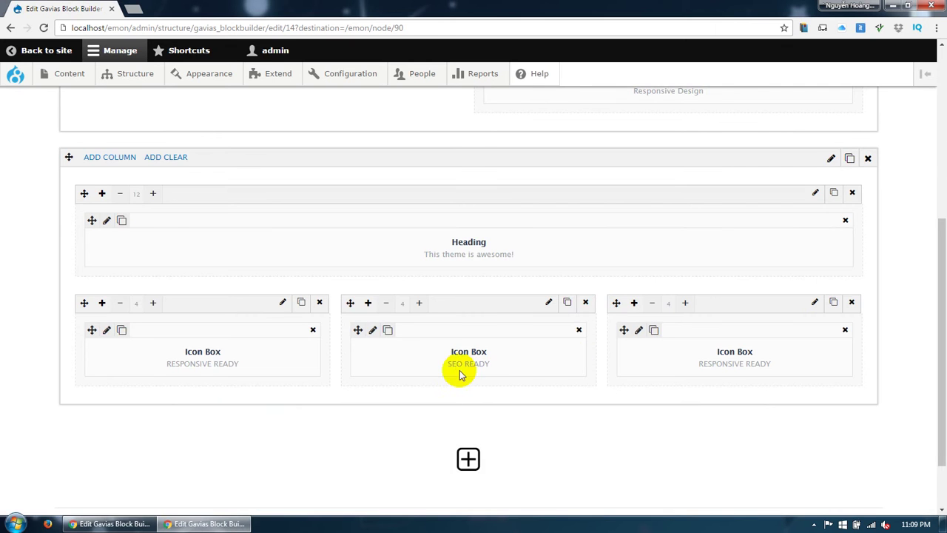
# Retitle the icon box in the third column "RETINA RESOLUTION", set its icon class to fa fa-fire, and save the element
pyautogui.click(638, 330)
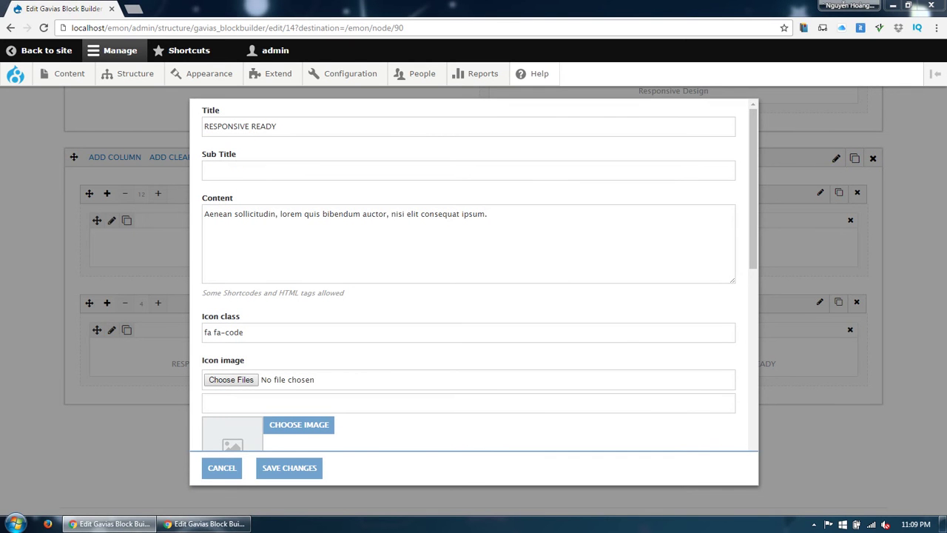
pyautogui.click(294, 126)
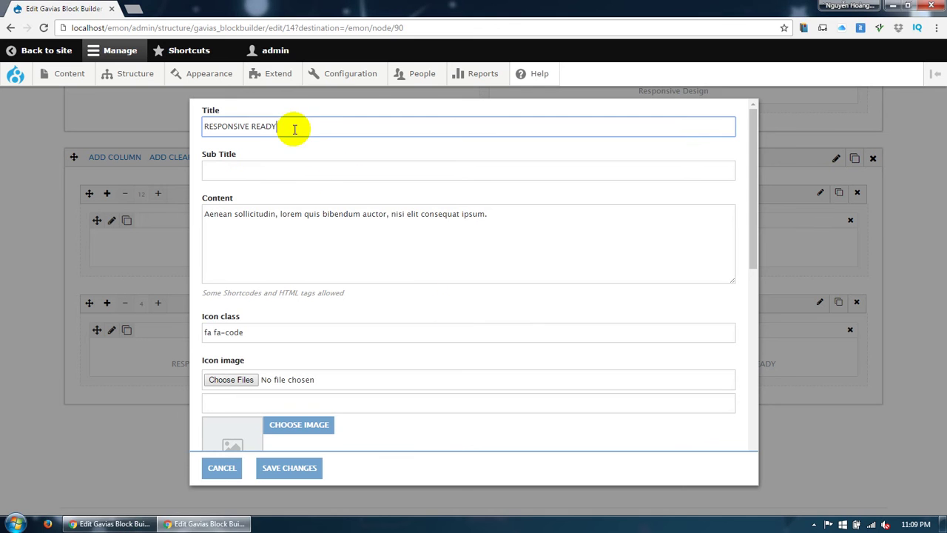
pyautogui.hotkey('ctrl', 'a')
pyautogui.write('RETINA RESOLUTION')
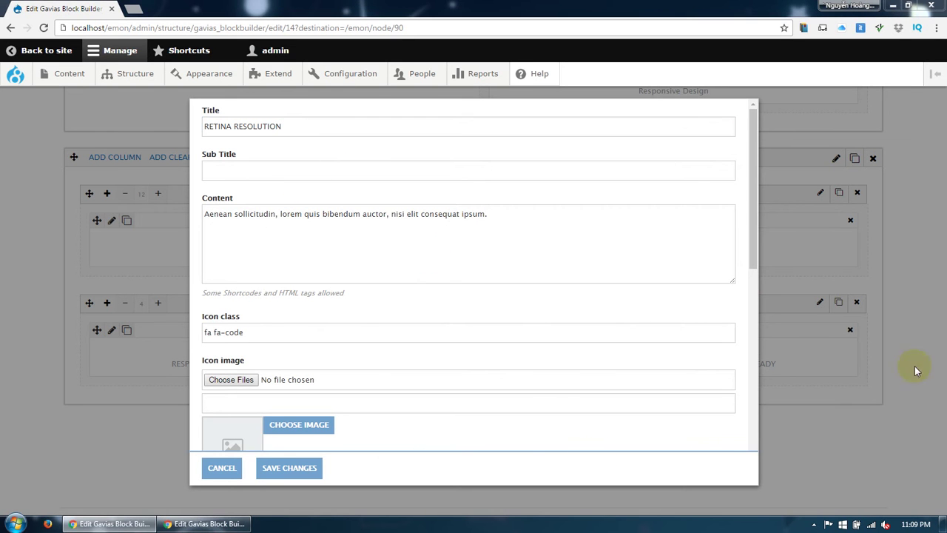
pyautogui.click(217, 214)
pyautogui.hotkey('ctrl', 'a')
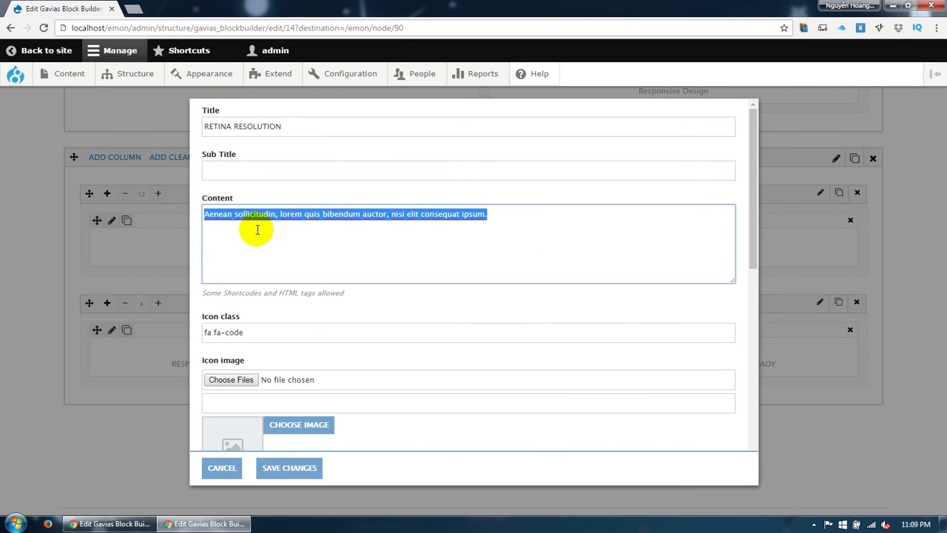
pyautogui.click(346, 242)
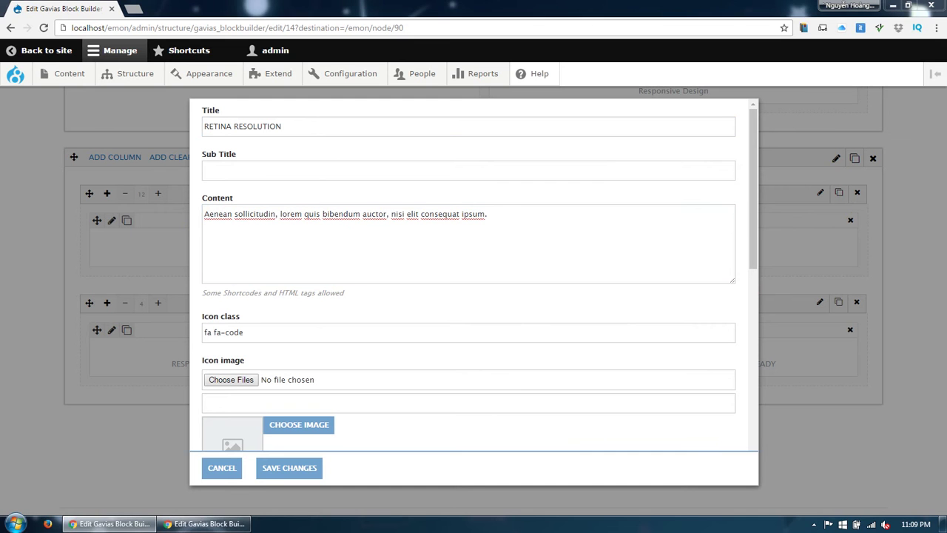
pyautogui.doubleClick(233, 332)
pyautogui.write('fire')
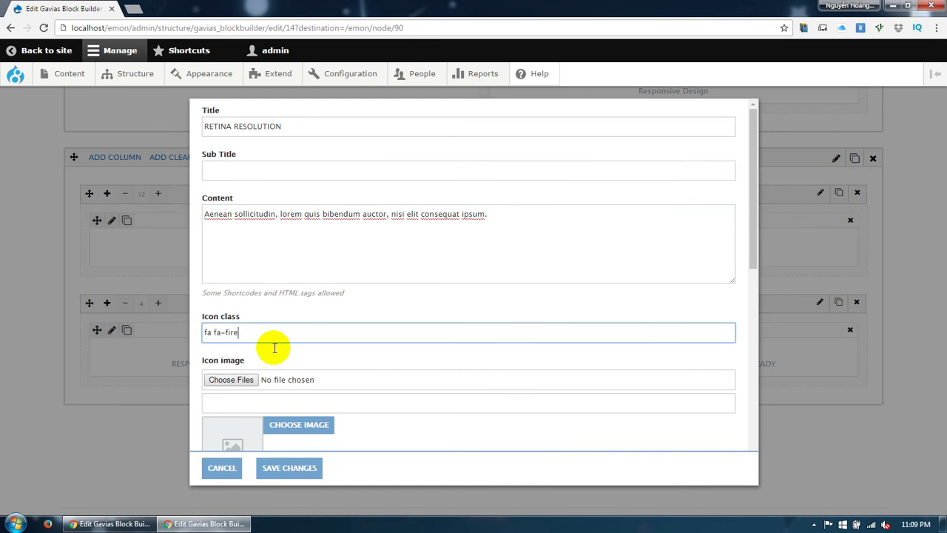
pyautogui.scroll(-3, 321, 360)
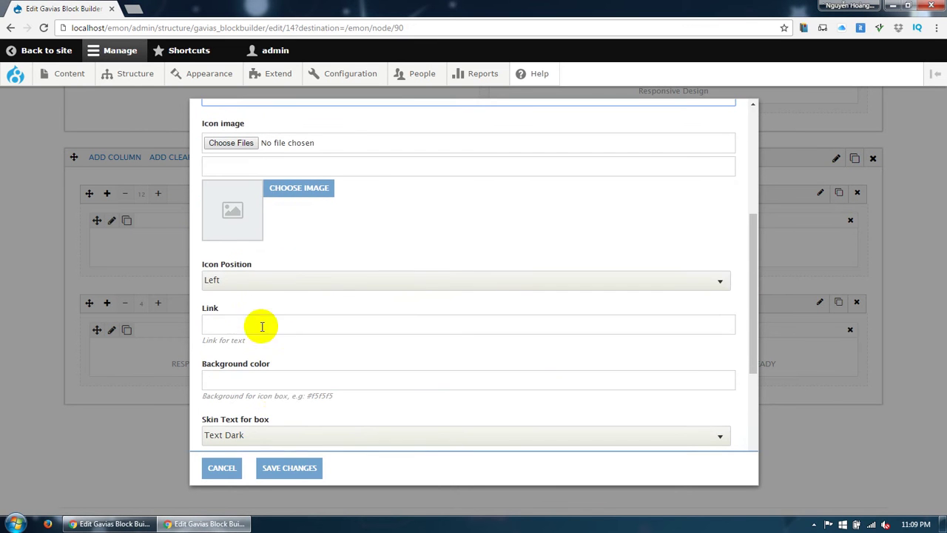
pyautogui.click(288, 468)
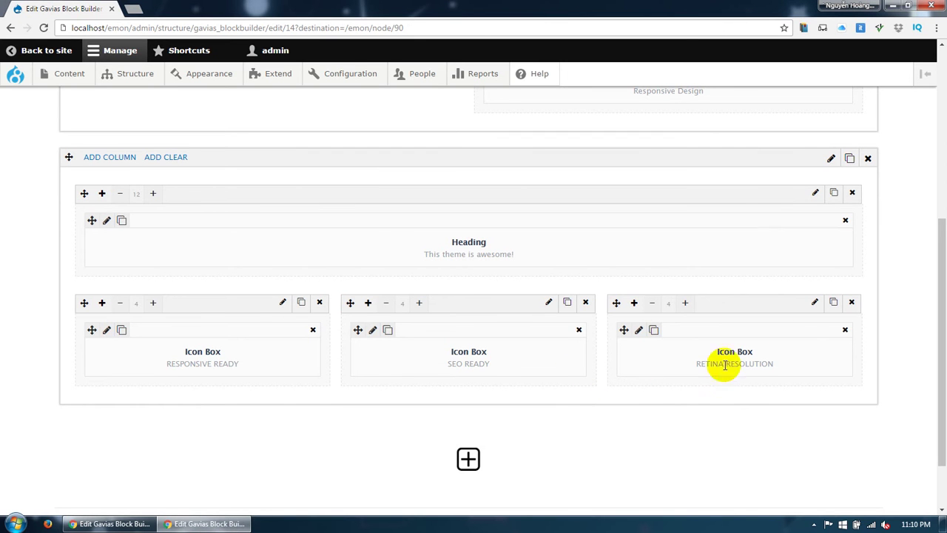
# Duplicate the 1/3 column holding the RETINA RESOLUTION icon box three times to fill a second line of icon boxes
pyautogui.click(834, 303)
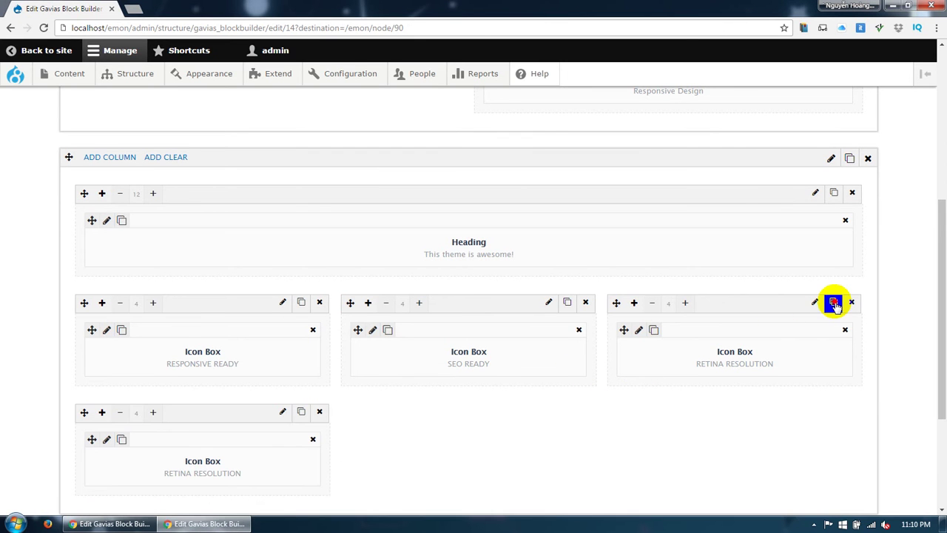
pyautogui.click(834, 303)
pyautogui.click(834, 303)
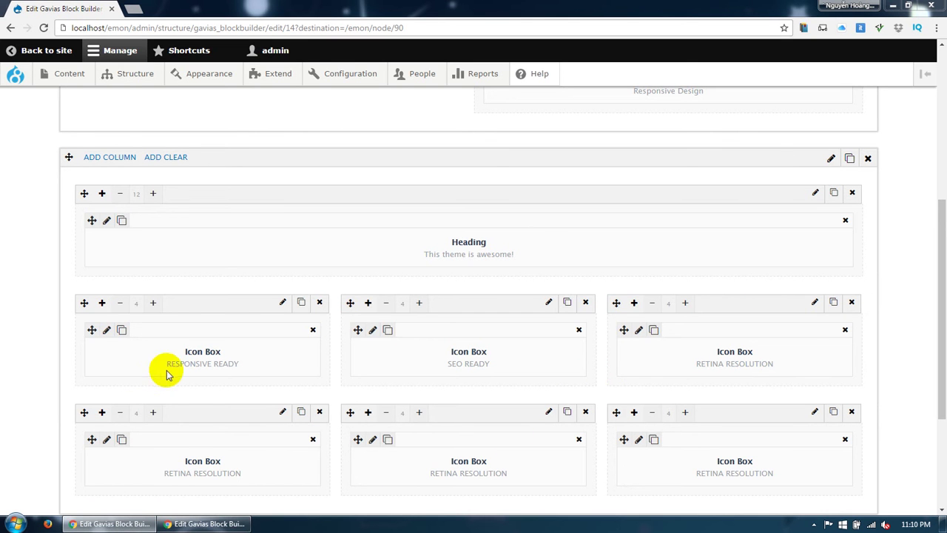
# Retitle the first duplicated icon box "TONS OF MODULES", set its icon class to fa fa-pie-chart, and save the element
pyautogui.click(108, 440)
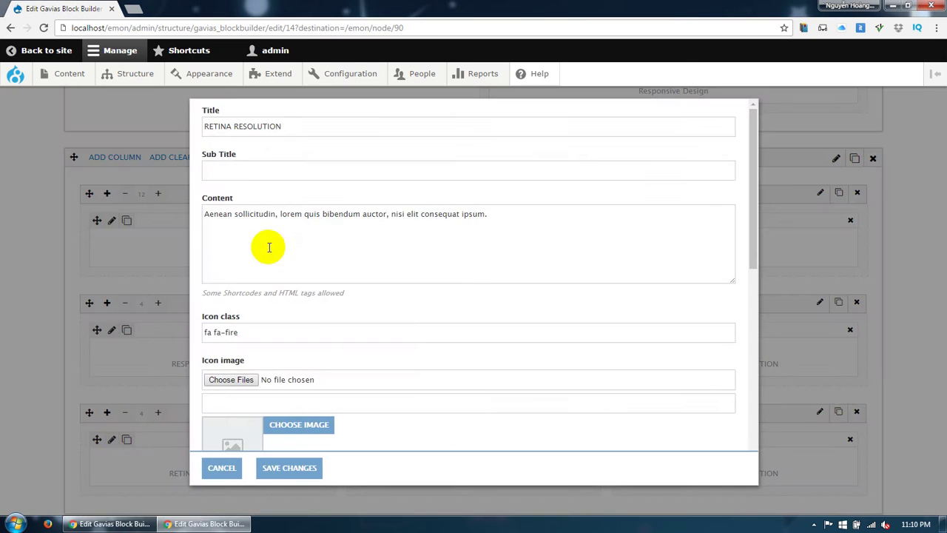
pyautogui.moveTo(279, 126); pyautogui.dragTo(171, 118)
pyautogui.write('TONS OF MODULES')
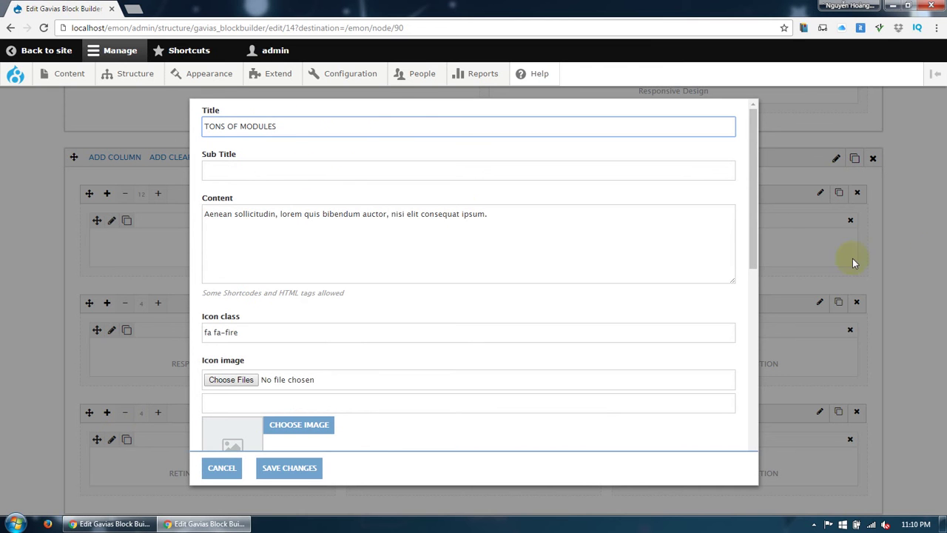
pyautogui.hotkey('alt', 'Tab')
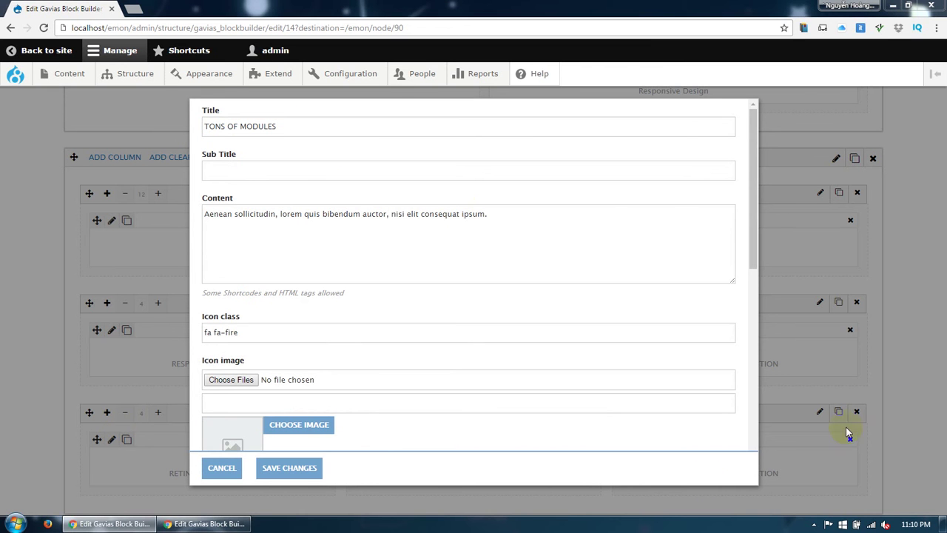
pyautogui.moveTo(252, 334); pyautogui.dragTo(203, 333)
pyautogui.write('fa fa-pie-chart')
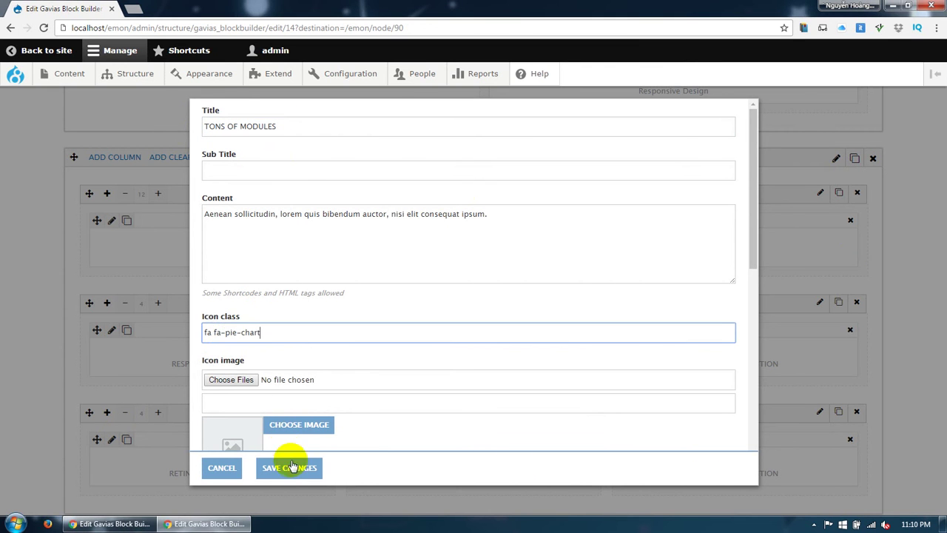
pyautogui.click(291, 467)
# Retitle the second duplicated icon box "UNLIMITED COLORS", set its icon class to fa fa-laptop, and save the element
pyautogui.hotkey('alt', 'Tab')
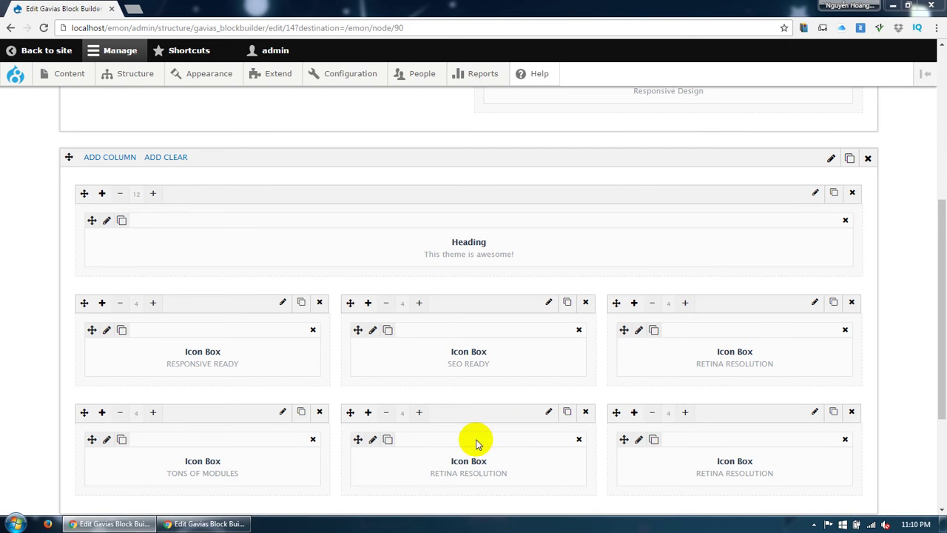
pyautogui.click(373, 439)
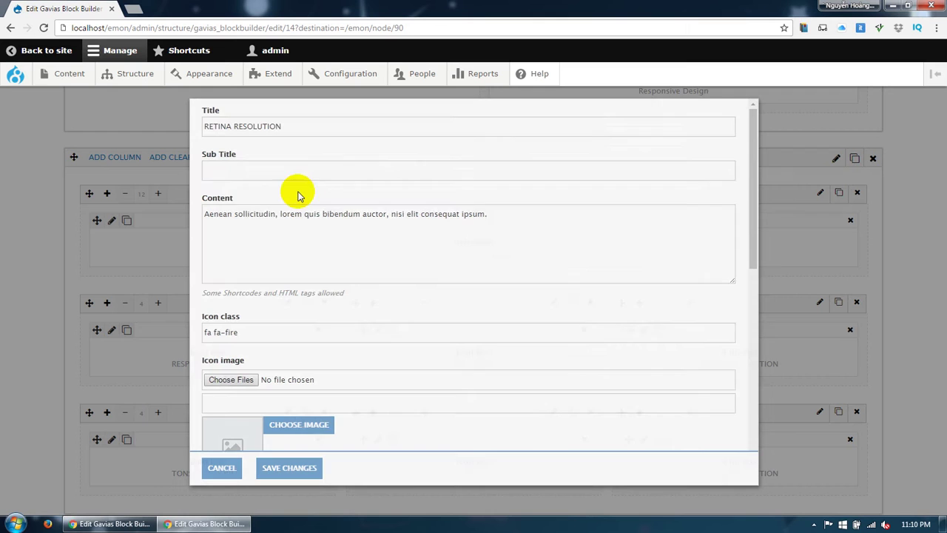
pyautogui.tripleClick(299, 127)
pyautogui.write('UNLIMITED COLORS')
pyautogui.click(266, 335)
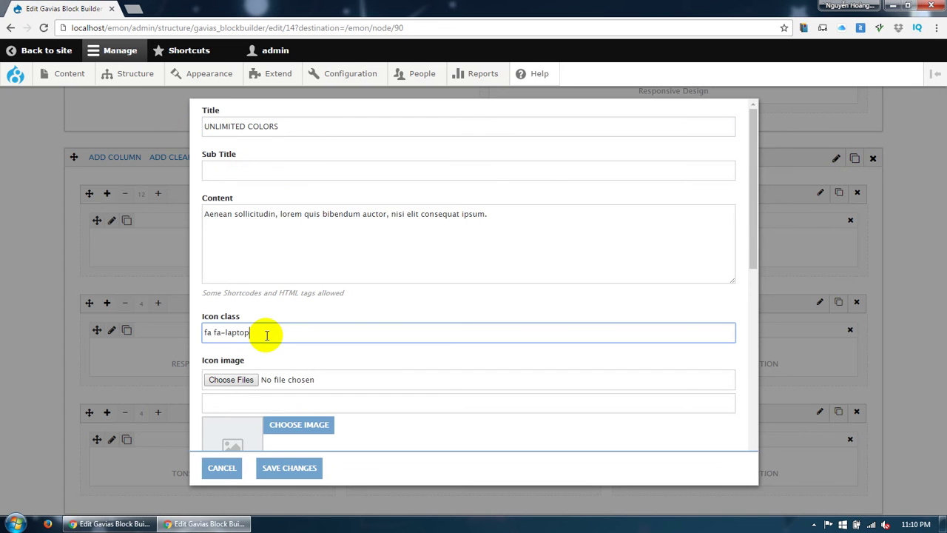
pyautogui.click(289, 467)
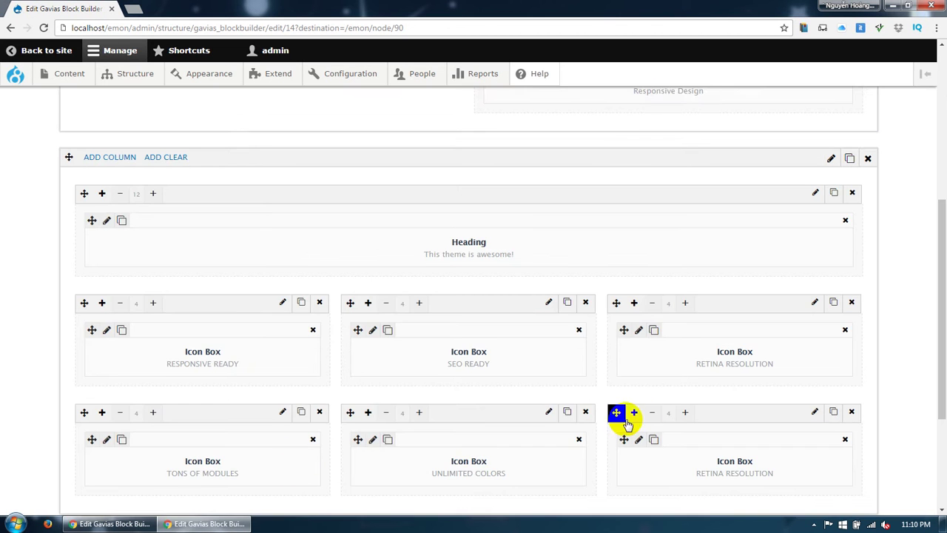
# Retitle the last duplicated icon box "MULTIPLE SKINS", set its icon class to fa fa-magic, and save the element
pyautogui.scroll(-1, 637, 404)
pyautogui.click(639, 380)
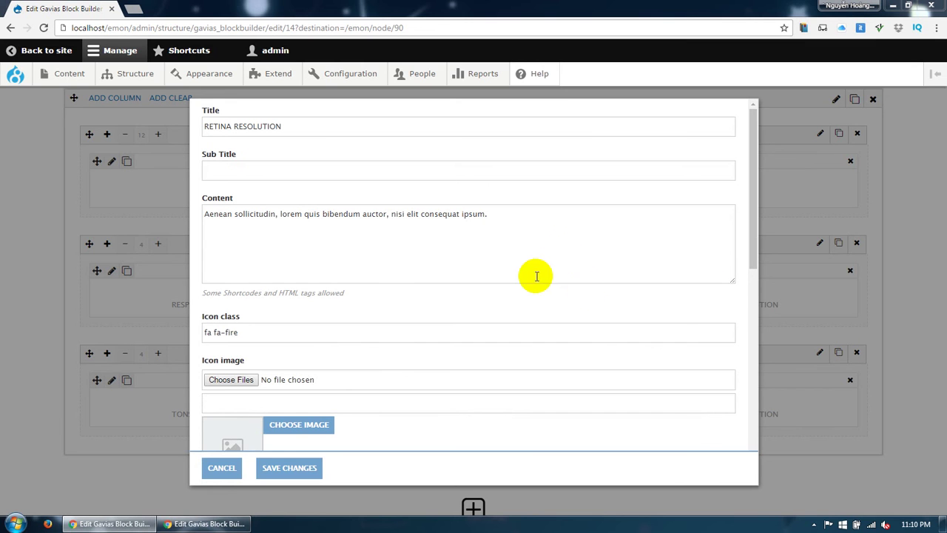
pyautogui.moveTo(334, 132); pyautogui.dragTo(177, 118)
pyautogui.write('MULTIPLE SKINS')
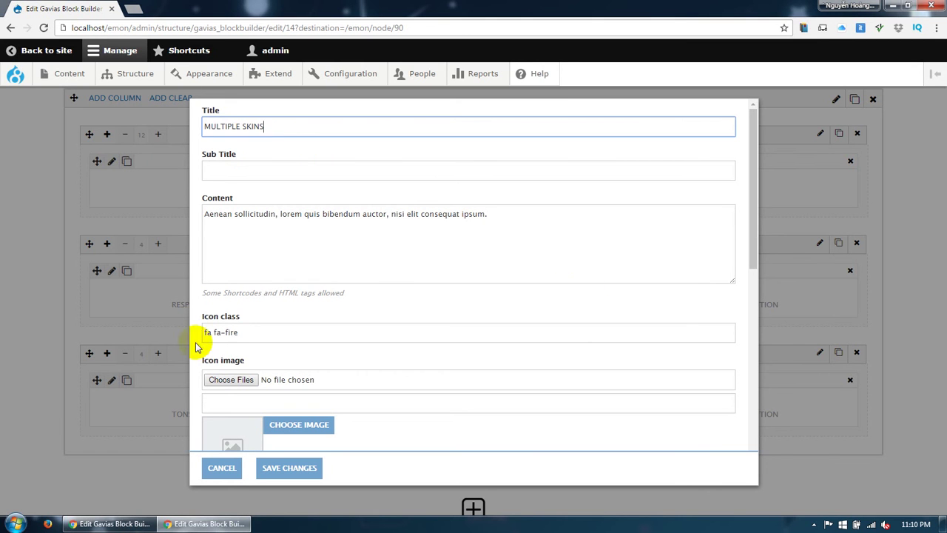
pyautogui.moveTo(226, 333); pyautogui.dragTo(238, 332)
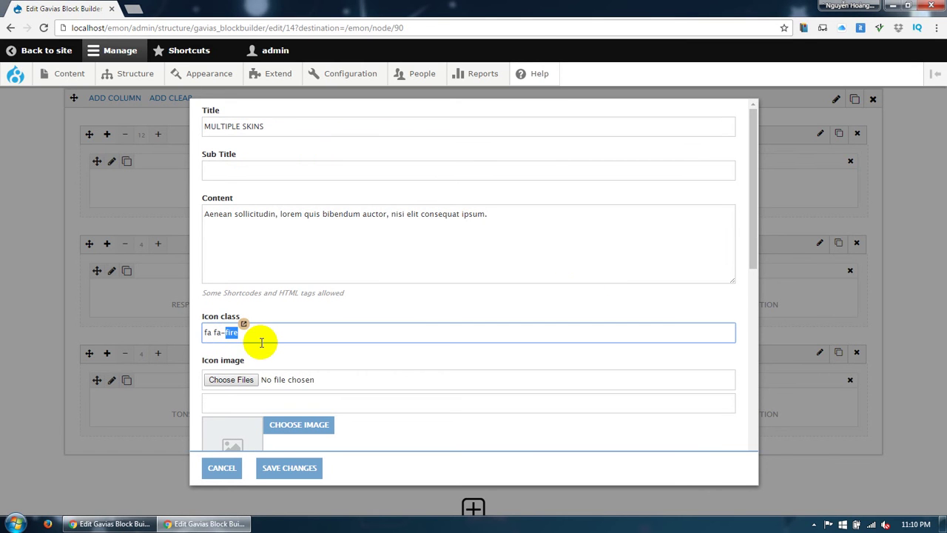
pyautogui.scroll(-2, 269, 362)
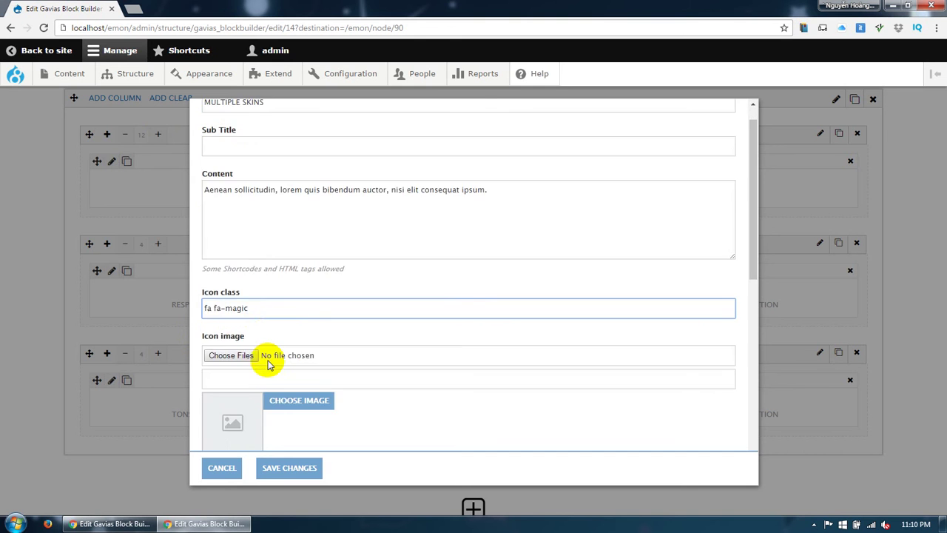
pyautogui.click(271, 467)
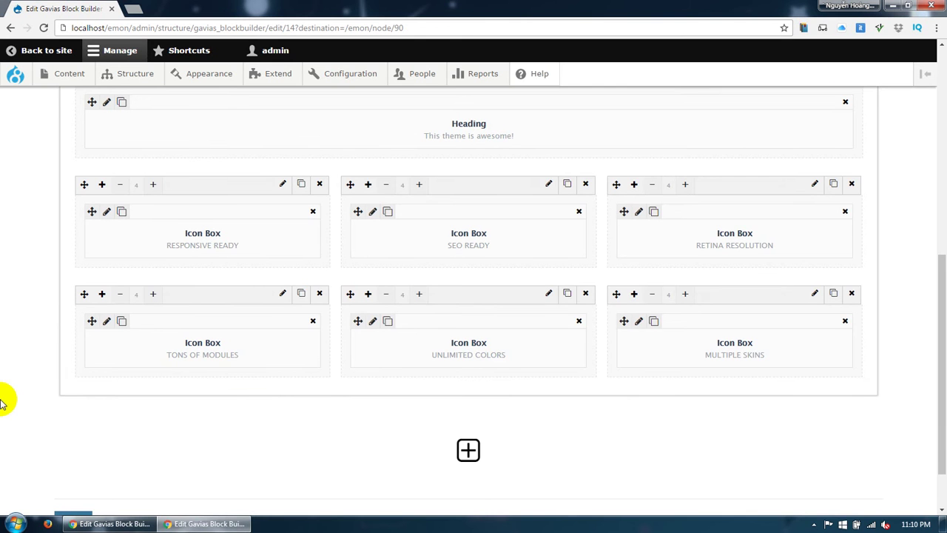
# Set the background color of the row containing the heading and icon boxes to #f5f5f5 and save the row settings
pyautogui.scroll(1, 814, 250)
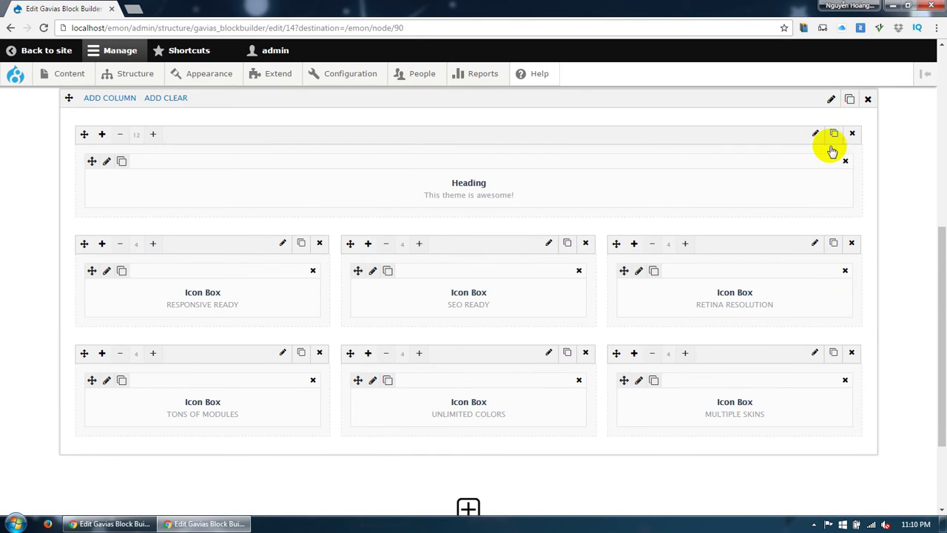
pyautogui.click(831, 98)
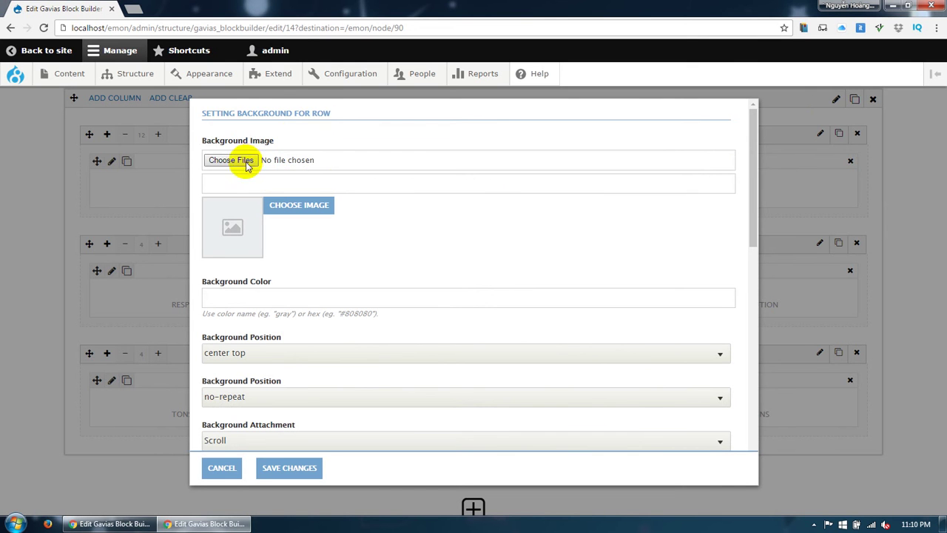
pyautogui.click(252, 296)
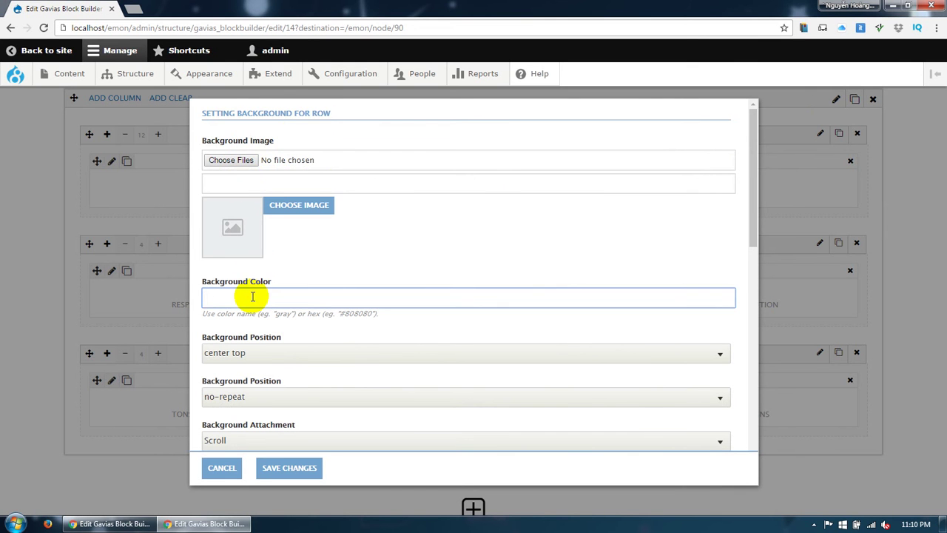
pyautogui.write('#f5f5f5')
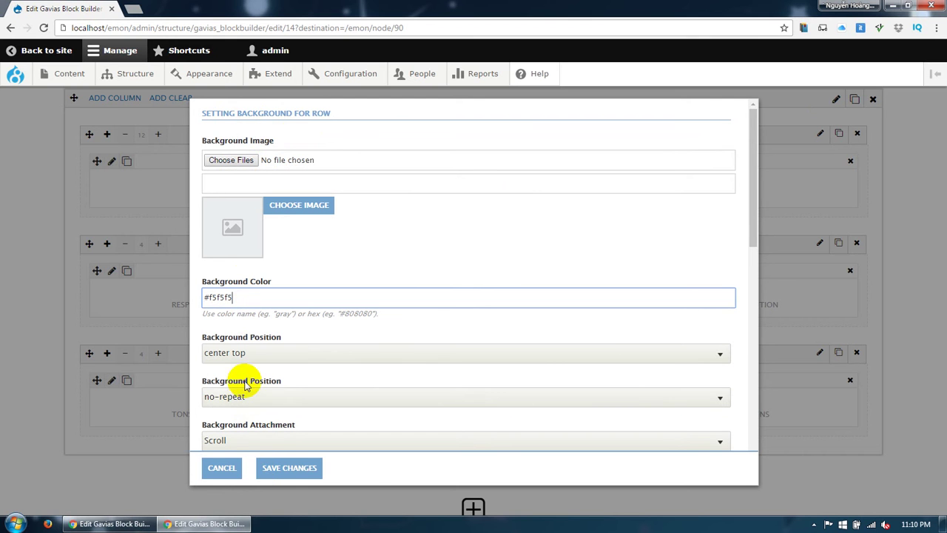
pyautogui.click(286, 468)
# Save the block builder layout and check the new heading and icon box section on the Home demo page
pyautogui.scroll(-3, 70, 434)
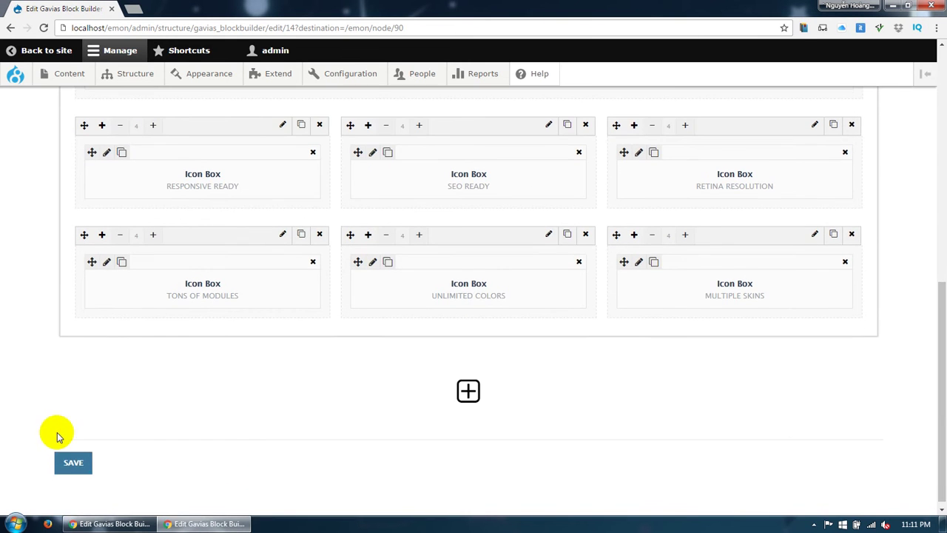
pyautogui.click(71, 460)
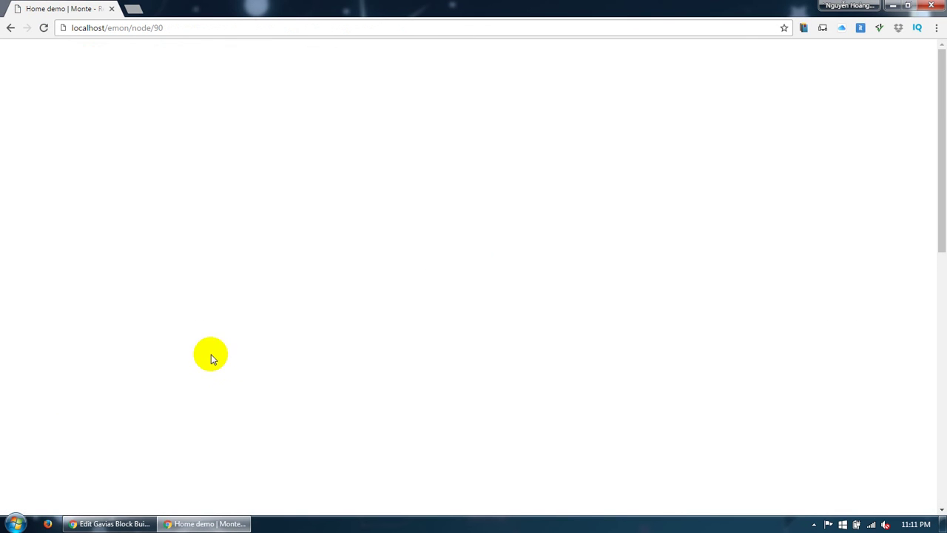
pyautogui.scroll(-3, 197, 365)
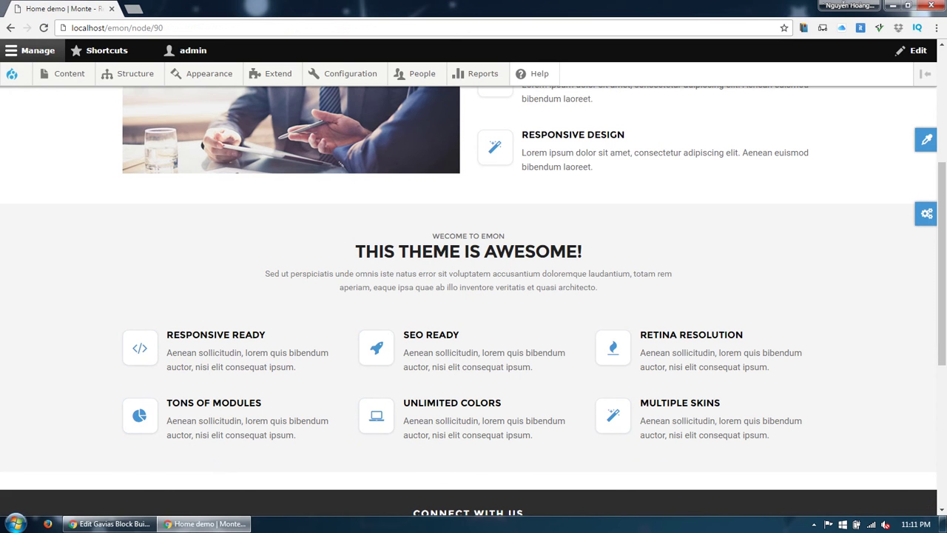
# Open the block builder configuration for the block shown on the Home demo page
pyautogui.click(109, 524)
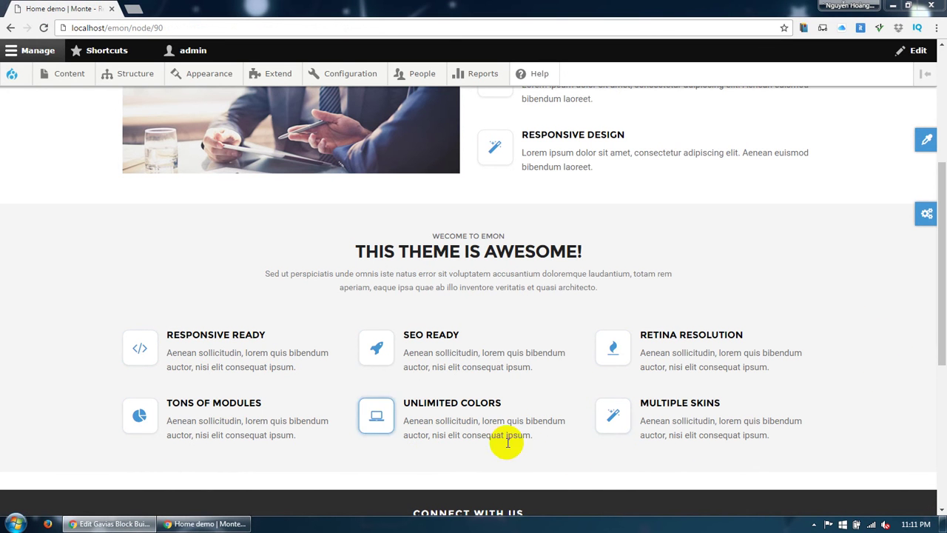
pyautogui.scroll(2, 136, 178)
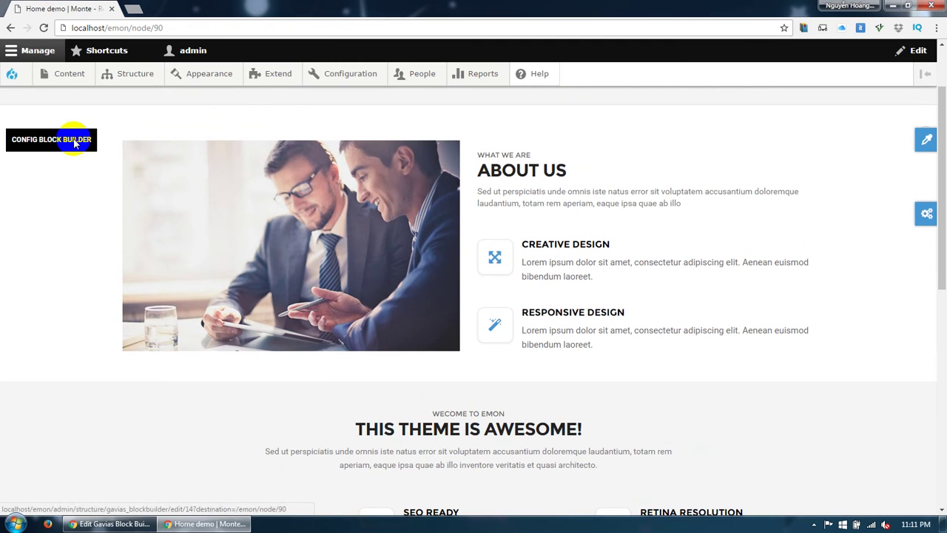
pyautogui.click(78, 141)
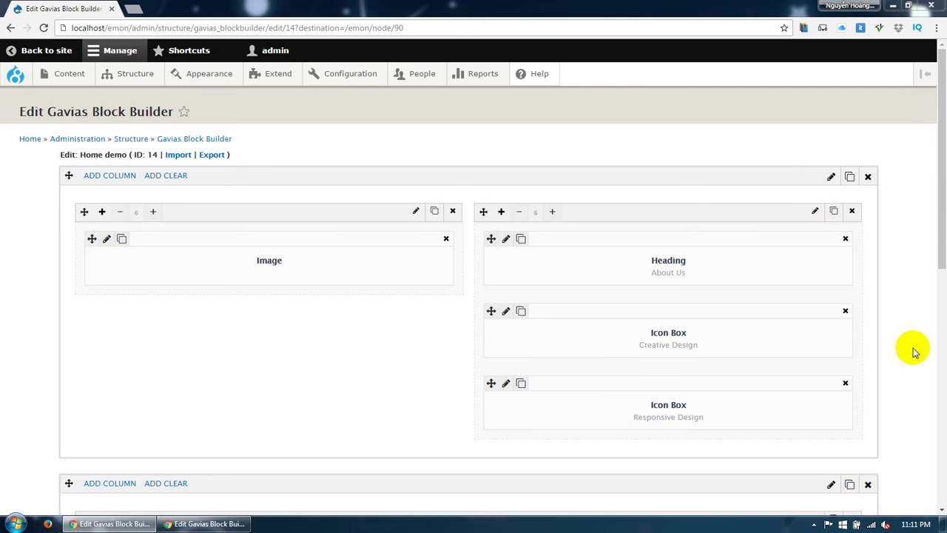
# Add a new row below the icon boxes with a 1/1 column containing a Heading element
pyautogui.moveTo(937, 259); pyautogui.dragTo(941, 483)
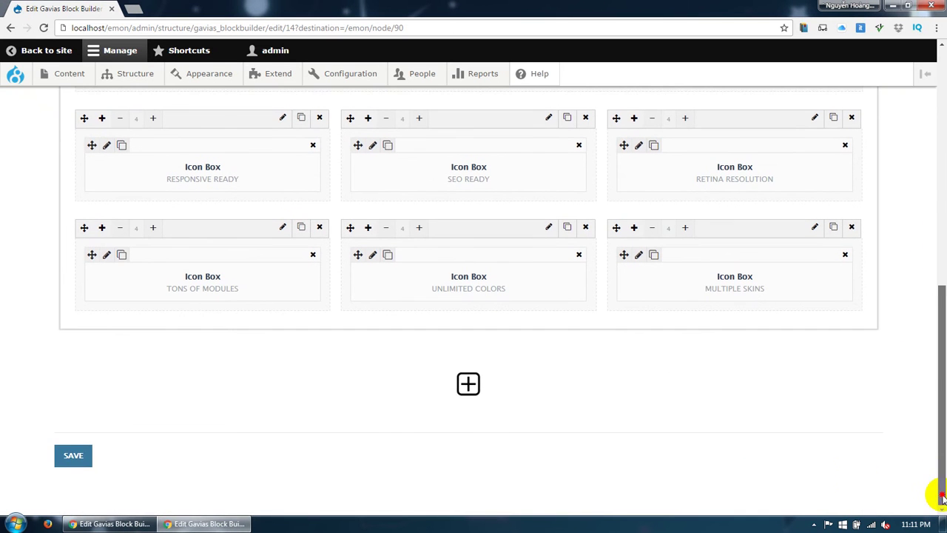
pyautogui.click(468, 383)
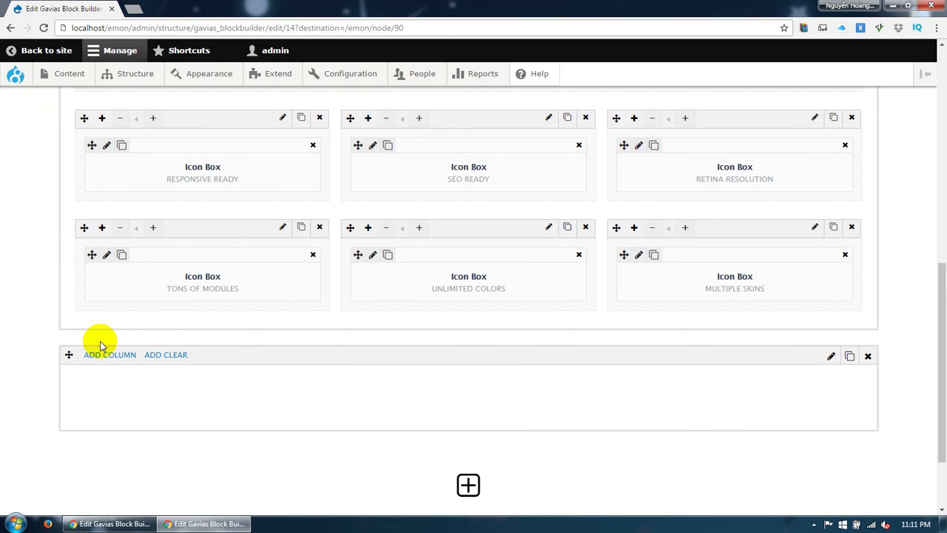
pyautogui.scroll(-1, 103, 325)
pyautogui.click(109, 297)
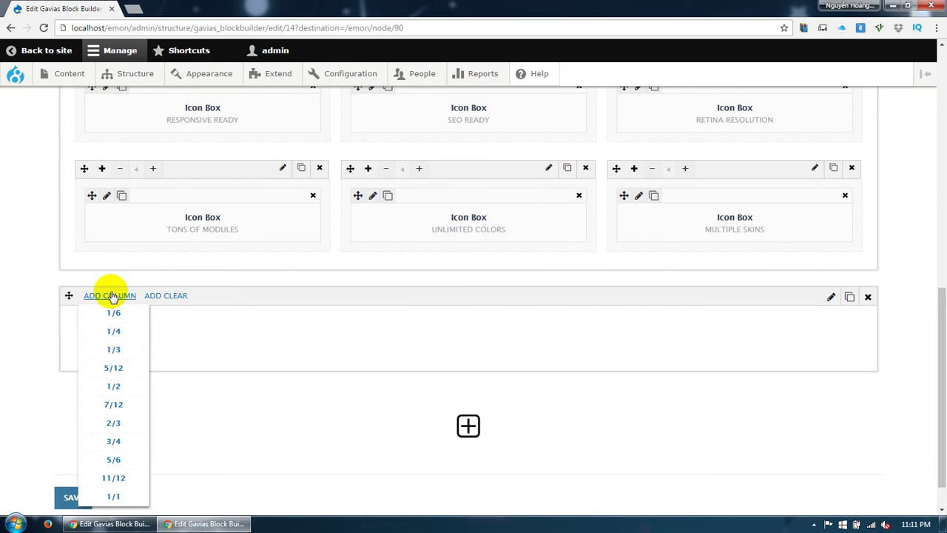
pyautogui.click(113, 495)
pyautogui.click(103, 333)
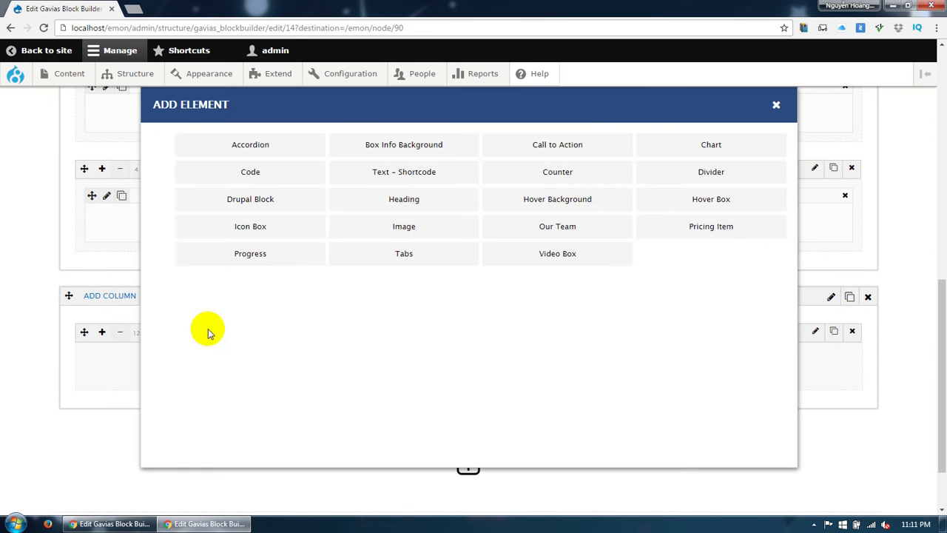
pyautogui.click(428, 207)
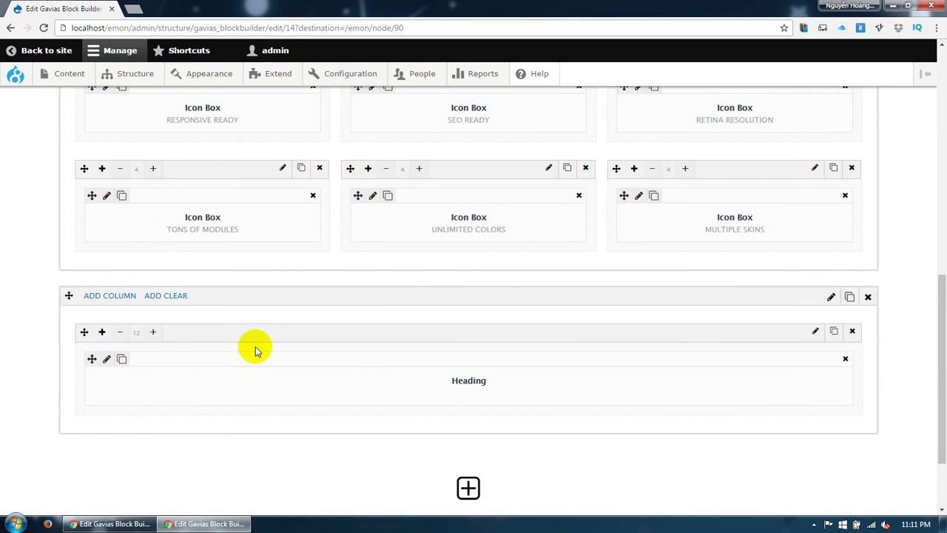
# Title the new heading "Our work flow", fill its description with the "Sed ut perspiciatis unde omnis" placeholder text, and save the element
pyautogui.click(107, 361)
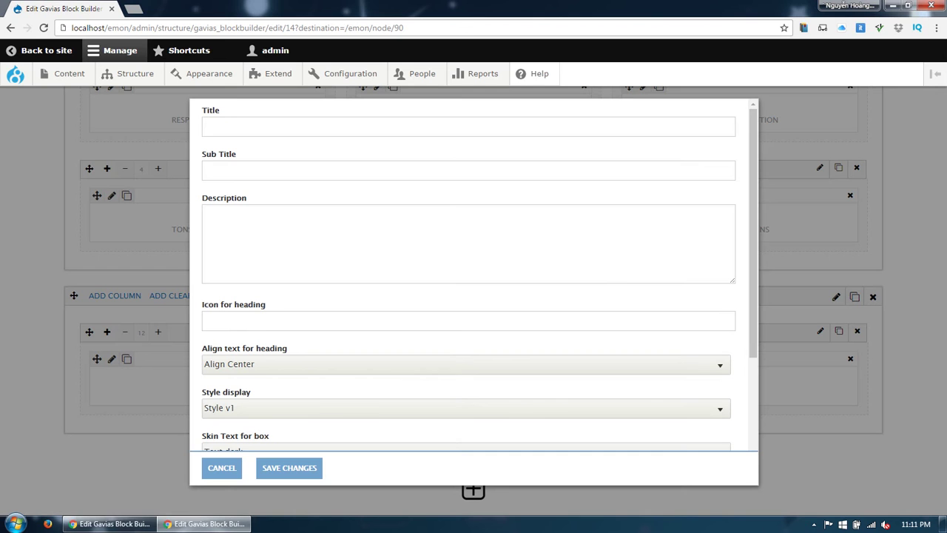
pyautogui.click(382, 127)
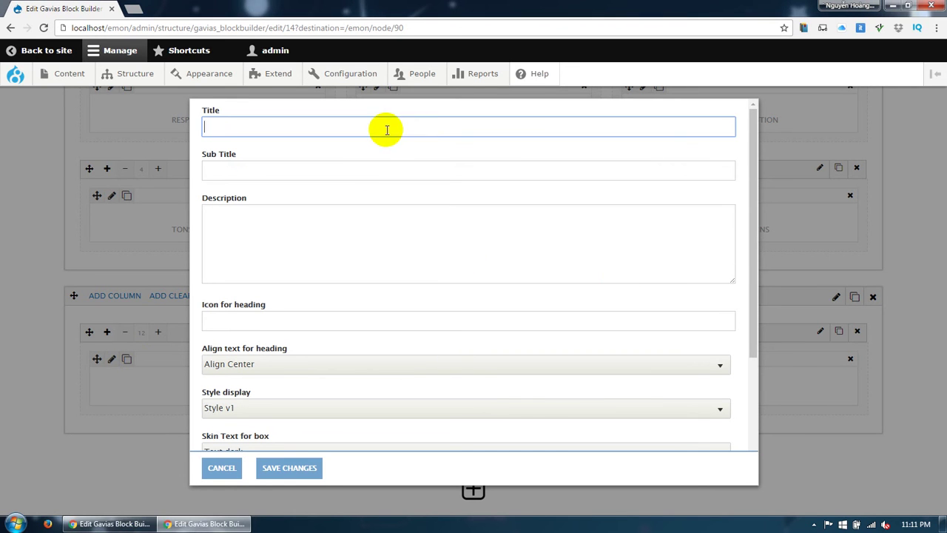
pyautogui.write('Our work flow')
pyautogui.hotkey('alt', 'Tab')
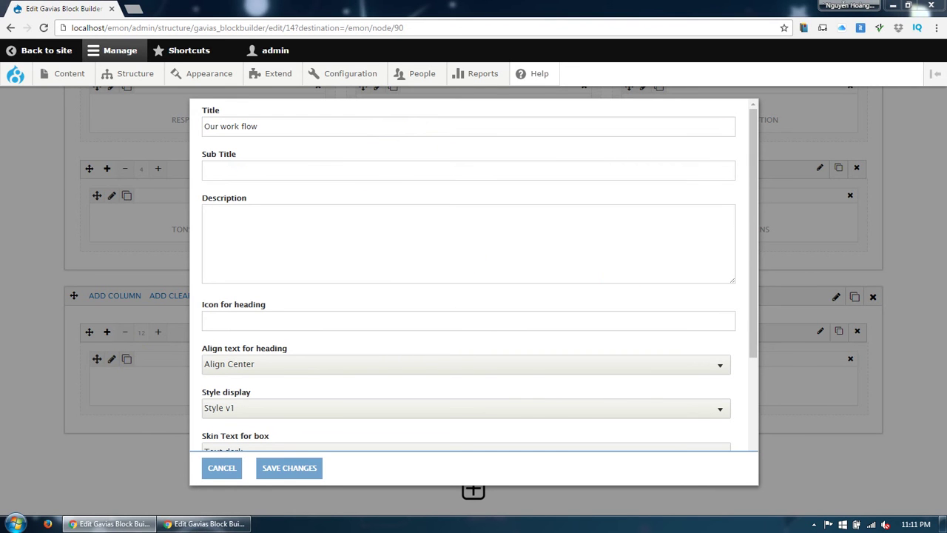
pyautogui.click(457, 239)
pyautogui.write('Sed ut perspiciatis unde omnis iste natus error sit voluptatem accusantium doloremque laudantium, totam rem aperiam, eaque ipsa quae ab illo inventore veritatis et quasi architecto.')
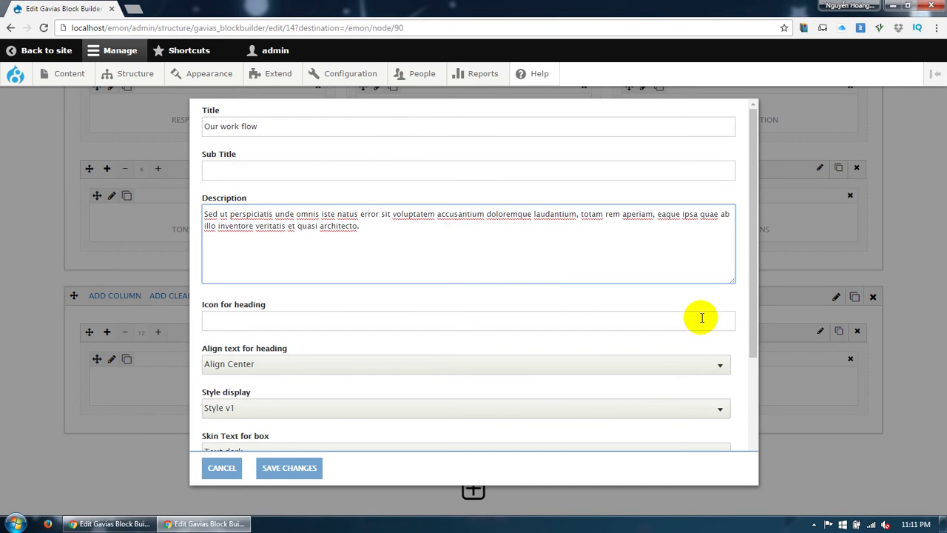
pyautogui.scroll(-3, 351, 342)
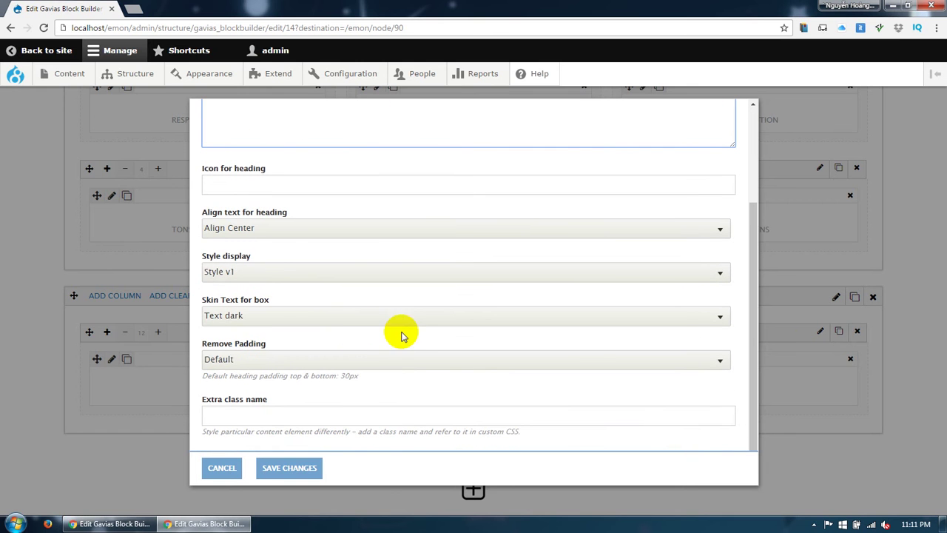
pyautogui.click(304, 469)
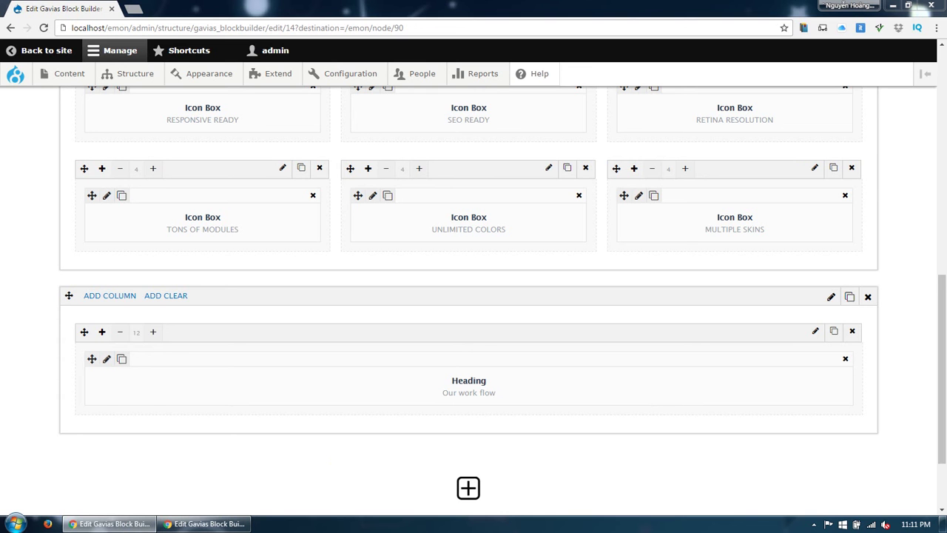
# Add a Box Info Background element below the "Our work flow" heading in the same column
pyautogui.click(112, 297)
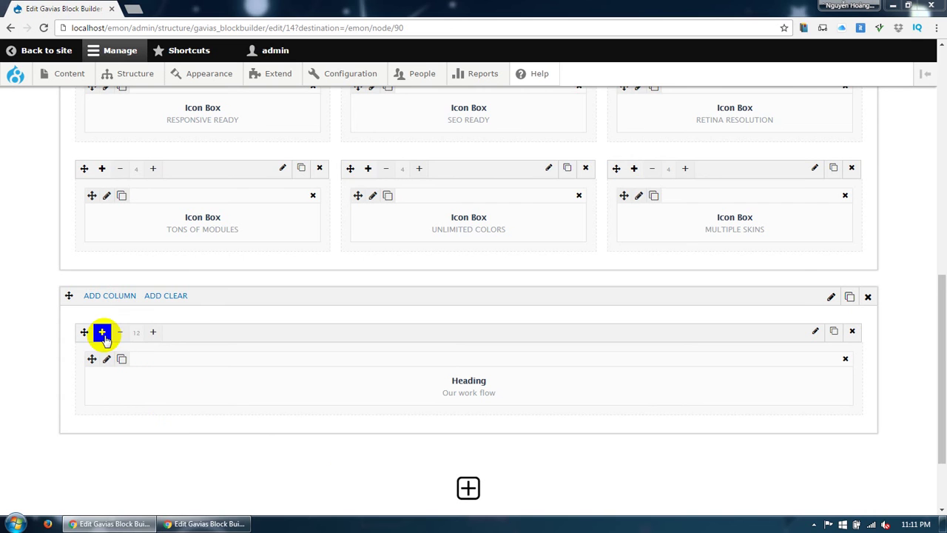
pyautogui.click(102, 332)
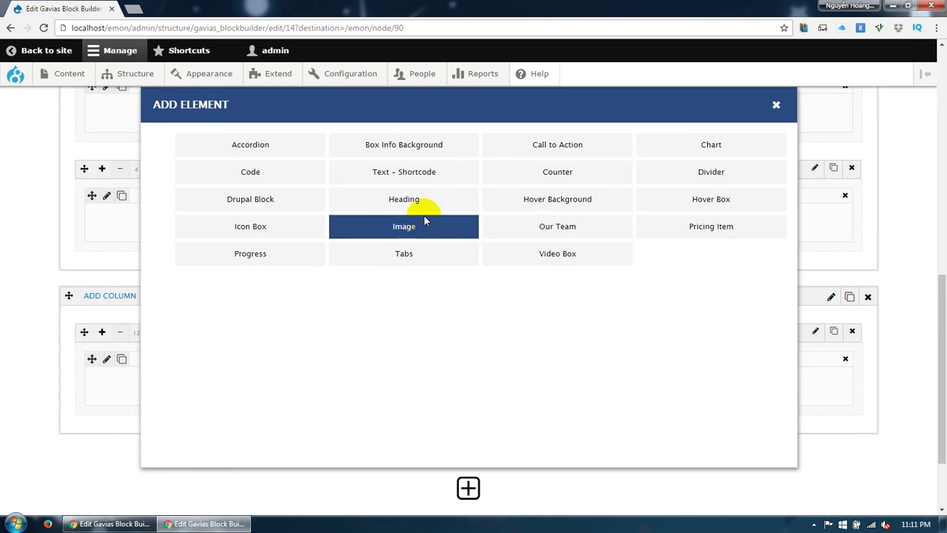
pyautogui.click(431, 151)
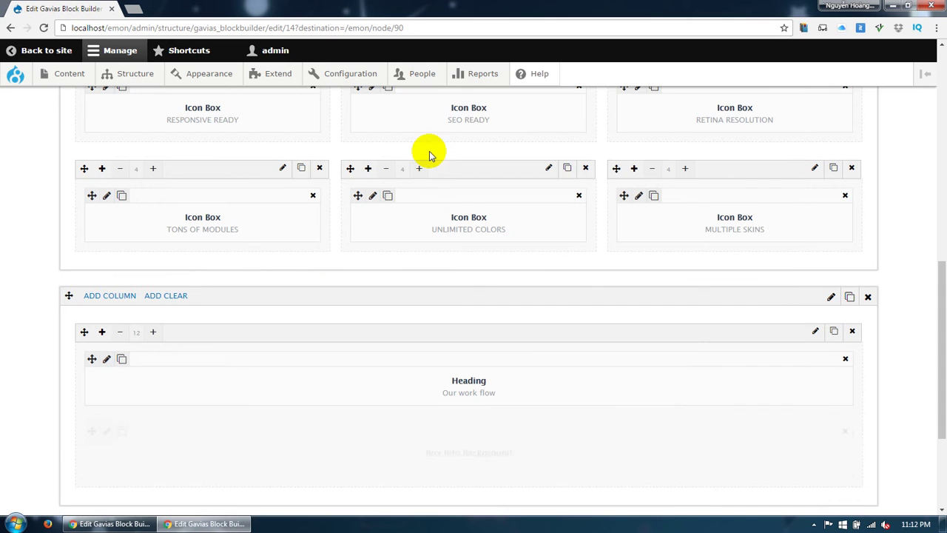
pyautogui.scroll(-1, 129, 404)
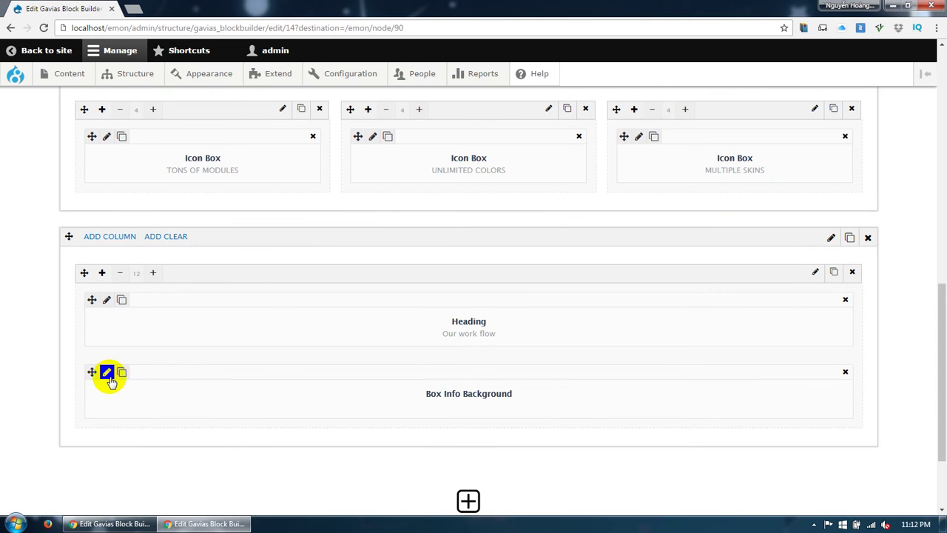
# Set the Box Info Background element's title to "Inspration" and its subtitle to "Sept 01."
pyautogui.click(107, 373)
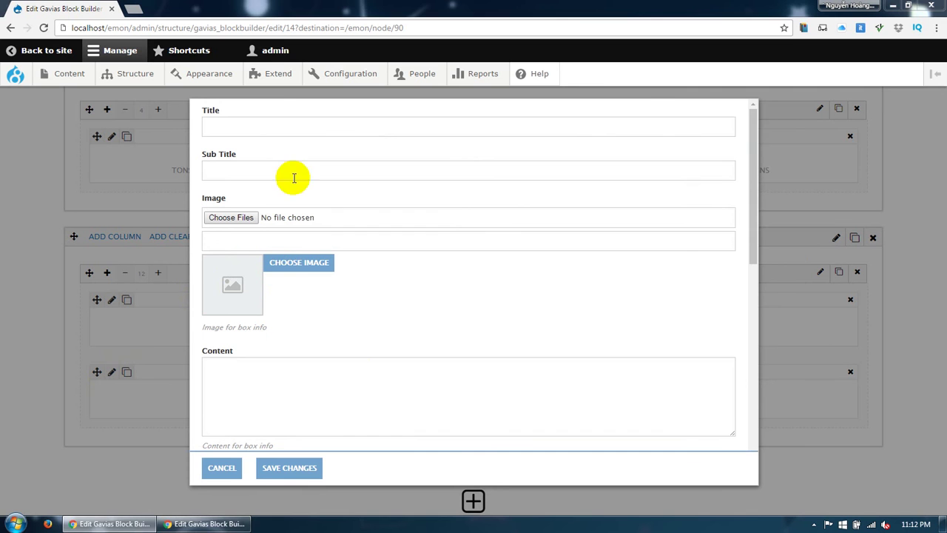
pyautogui.click(298, 126)
pyautogui.write('Inspration')
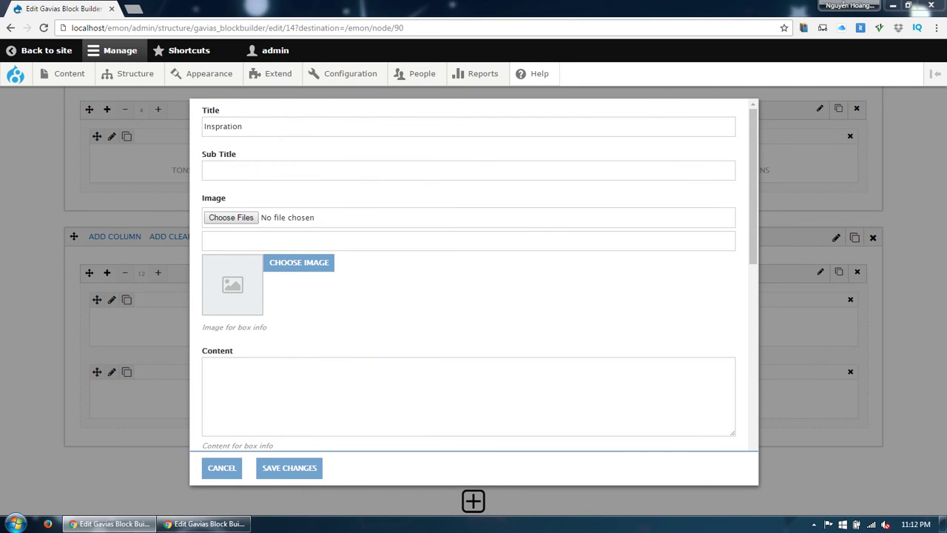
pyautogui.click(379, 171)
pyautogui.write('Sept 01.')
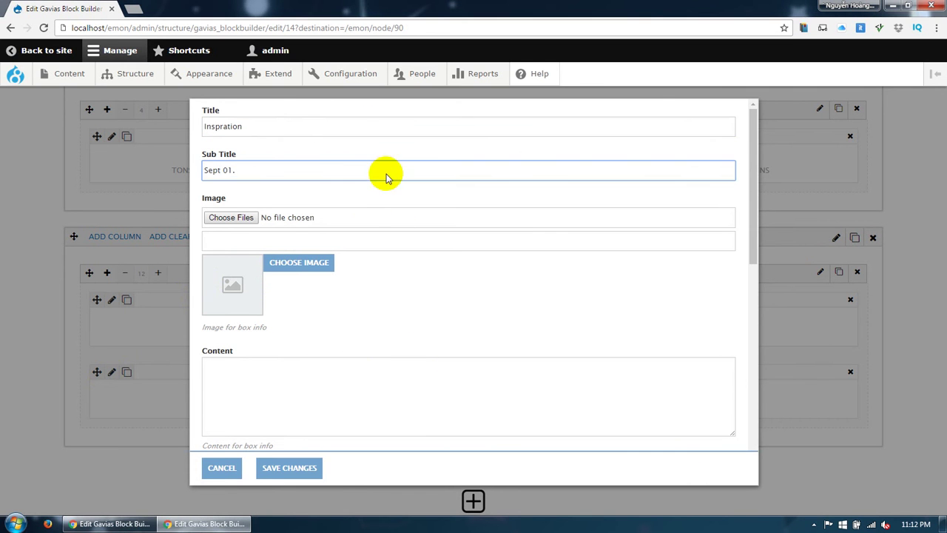
# Upload work-flow-1.jpg from the image-demo folder as the info box's image
pyautogui.click(231, 218)
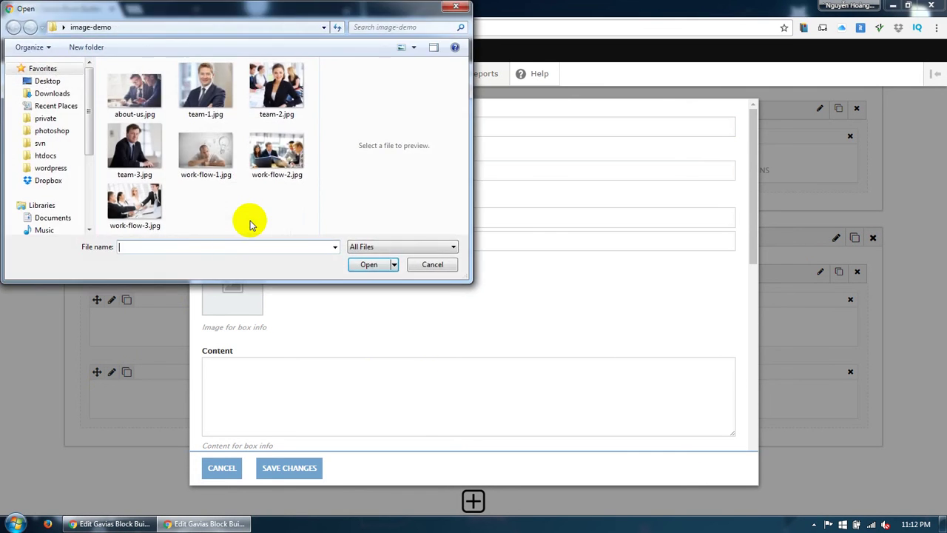
pyautogui.click(206, 153)
pyautogui.click(368, 264)
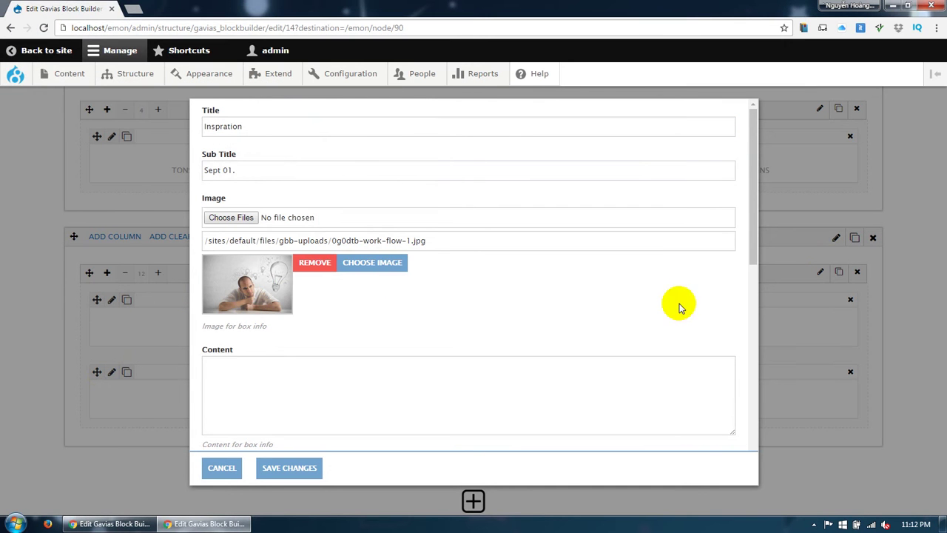
# Fill the info box's content with the "Lorem ipsum dolor sit amet" placeholder paragraph and set its minimum height to 360px
pyautogui.click(459, 407)
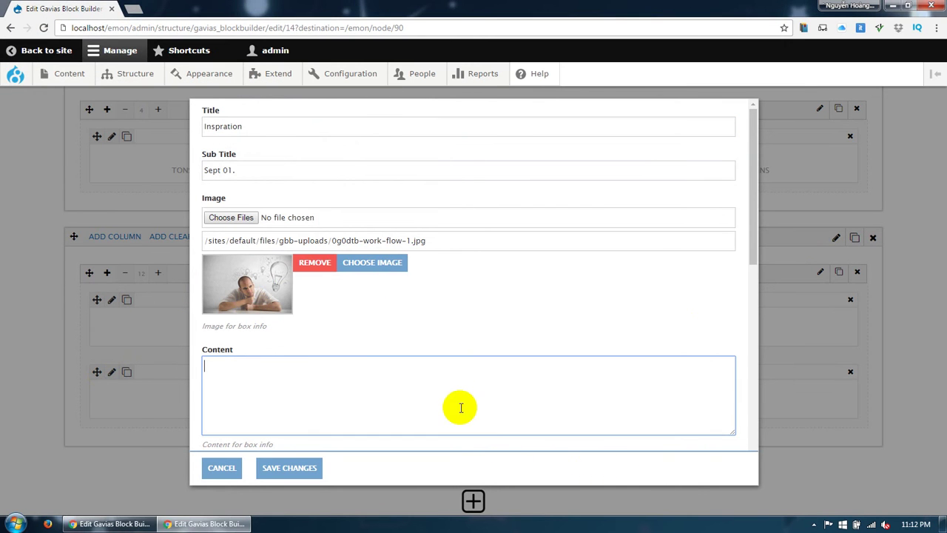
pyautogui.write('Lorem ipsum dolor sit amet, consectetur adipiscing elit, sed do eiusmod tempor incididunt ut labore et dolore magna aliqua. Ut enim ad minim veniam, quis nostrud exercitation ullamco laboris nisi ut aliquip ex ea commodo consequat.')
pyautogui.scroll(-2, 461, 368)
pyautogui.scroll(-1, 461, 368)
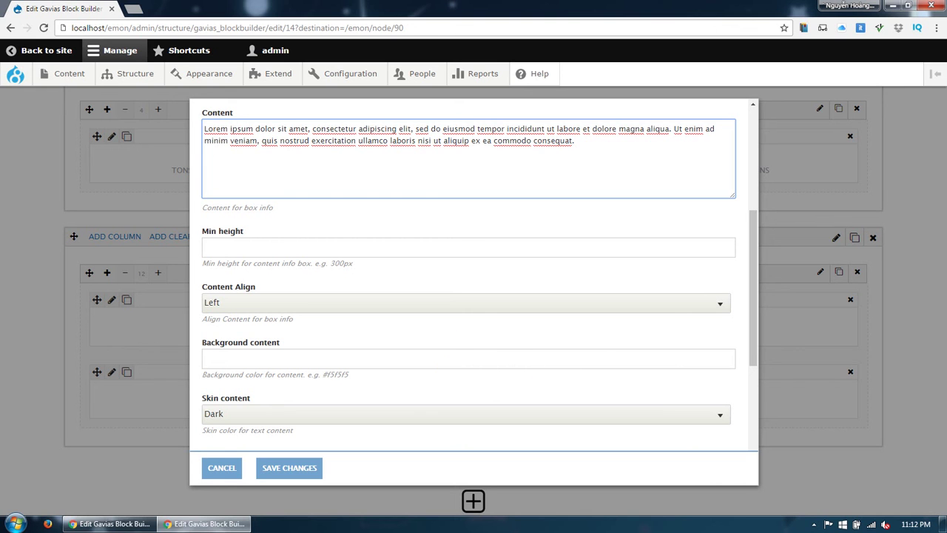
pyautogui.click(111, 524)
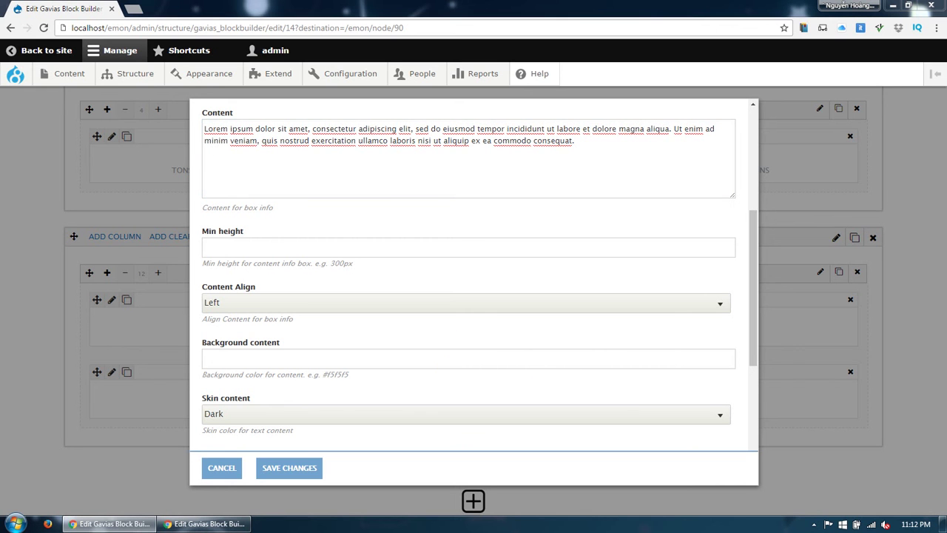
pyautogui.click(258, 248)
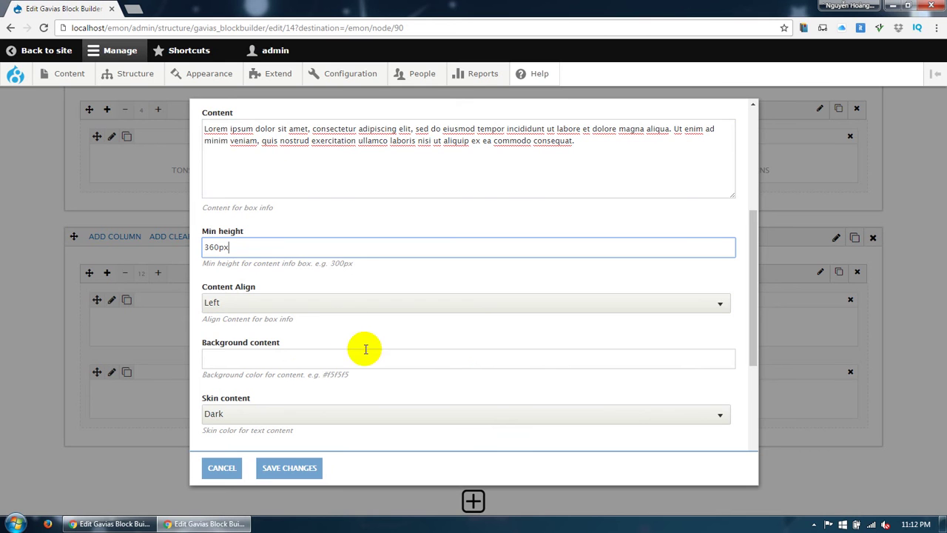
# Set the info box's link to # with the link title "Read more" and save the element
pyautogui.scroll(-1, 260, 384)
pyautogui.scroll(-1, 276, 391)
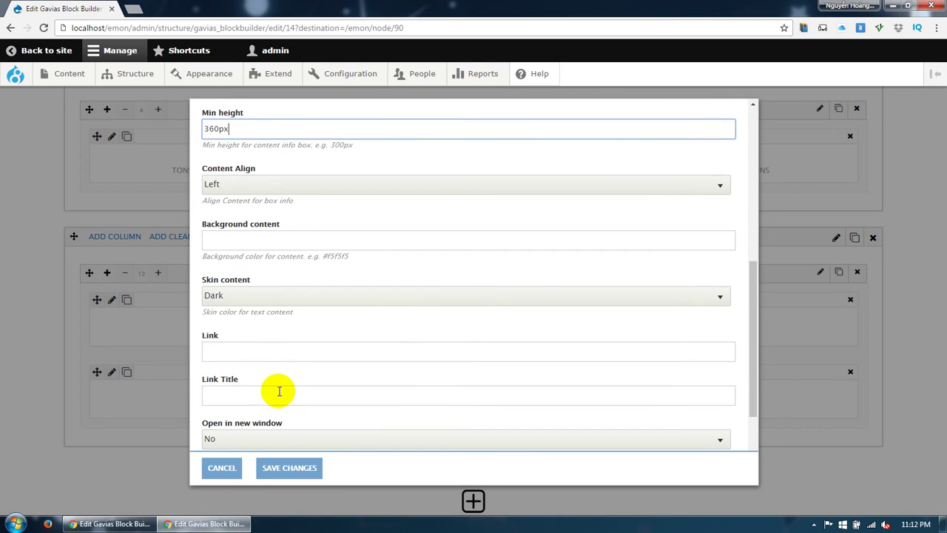
pyautogui.click(274, 354)
pyautogui.hotkey('alt', 'Tab')
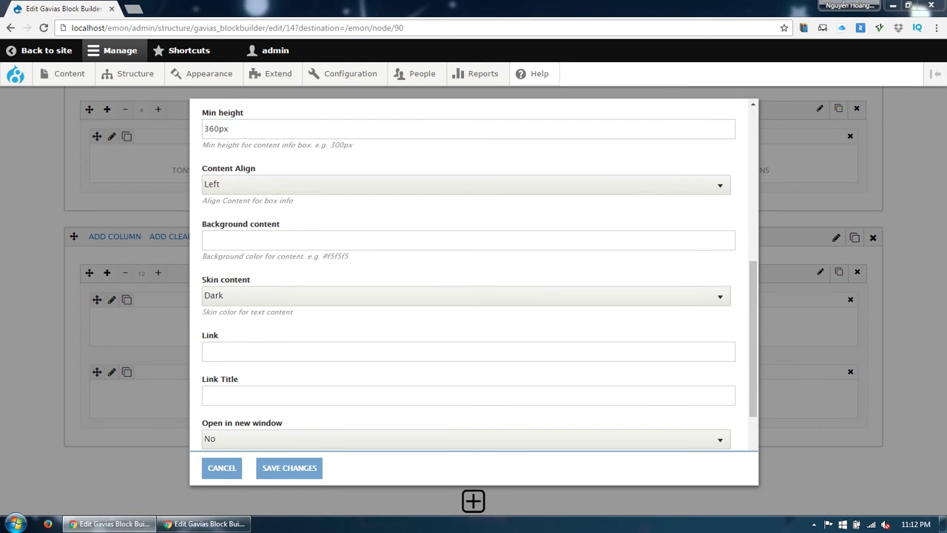
pyautogui.click(273, 354)
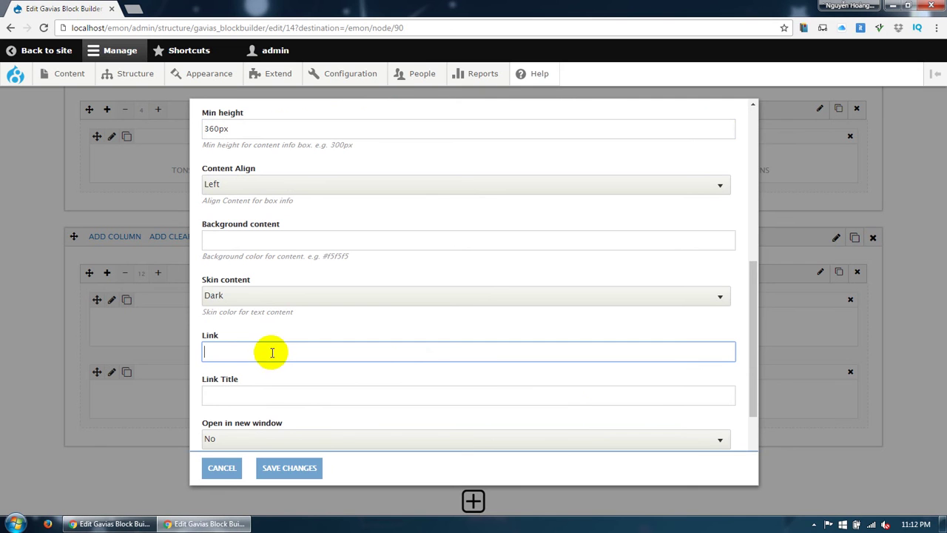
pyautogui.press('Tab')
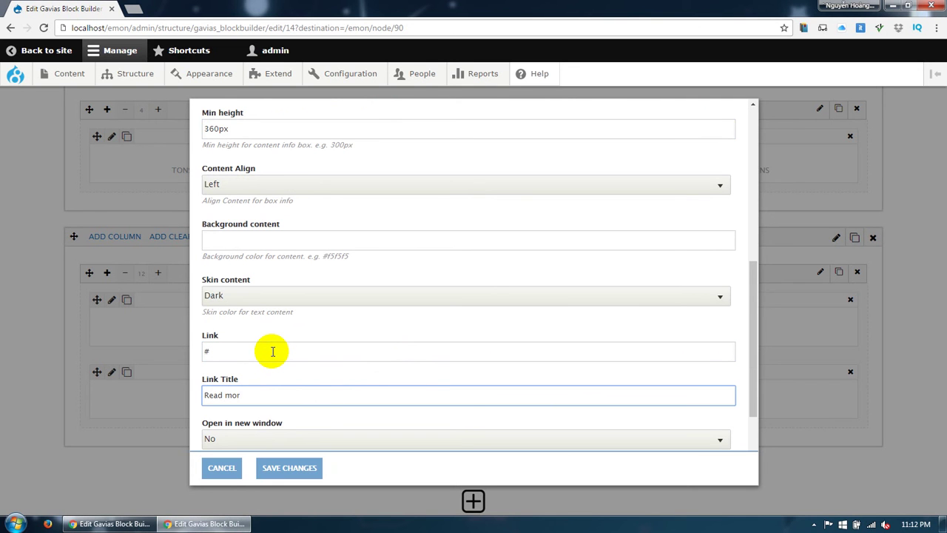
pyautogui.scroll(-2, 399, 377)
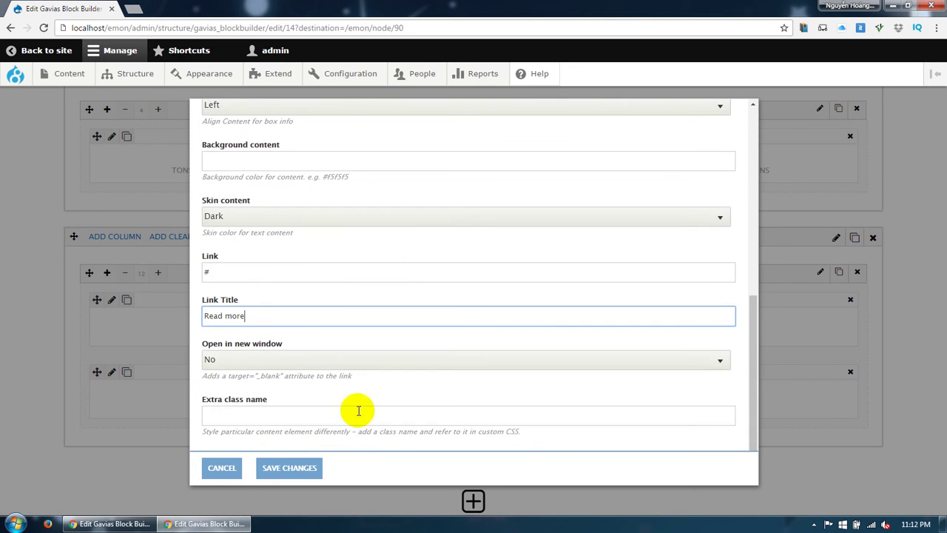
pyautogui.click(296, 472)
# Duplicate the "Inspration" Box Info Background element within its column
pyautogui.scroll(-1, 306, 447)
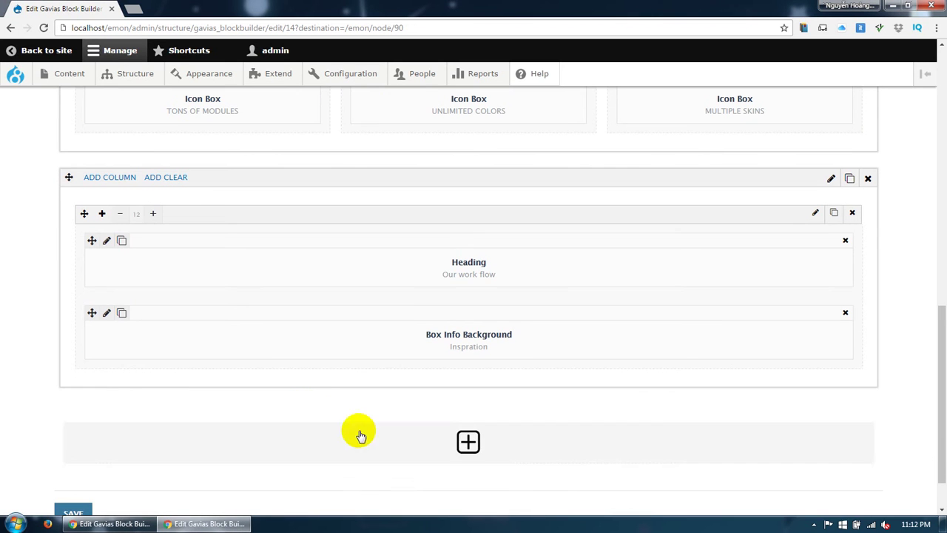
pyautogui.click(122, 314)
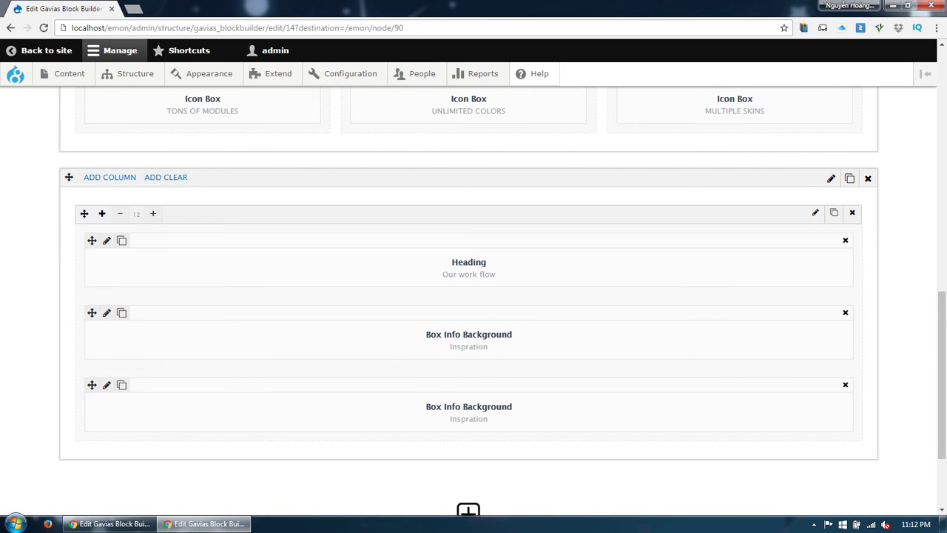
pyautogui.hotkey('alt', 'Tab')
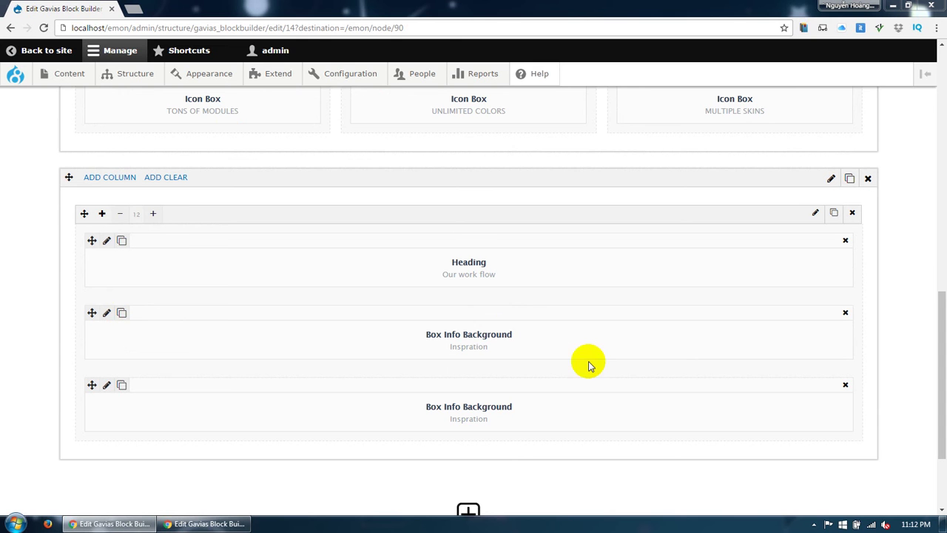
# Change the duplicated info box's title to "Design" and its subtitle to "Sept 02."
pyautogui.click(108, 385)
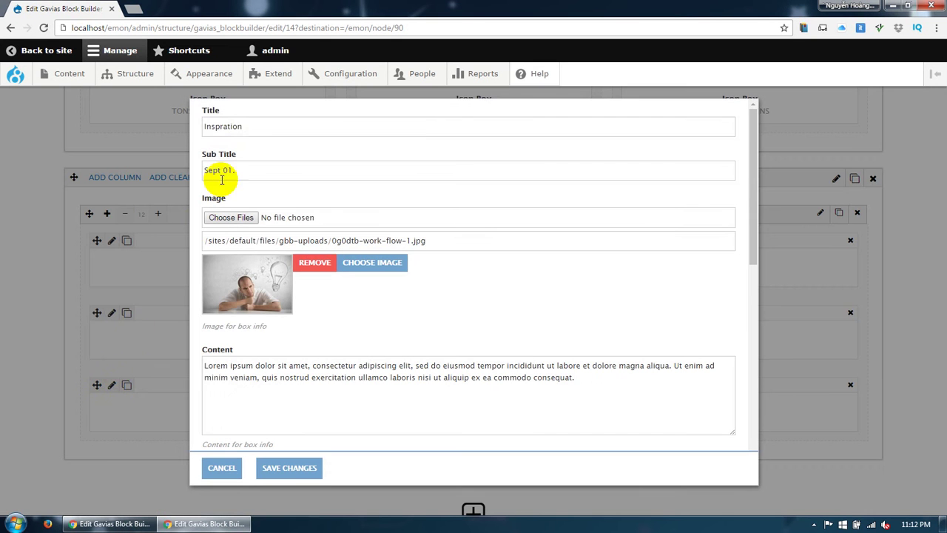
pyautogui.click(248, 125)
pyautogui.doubleClick(247, 125)
pyautogui.write('Design')
pyautogui.click(238, 169)
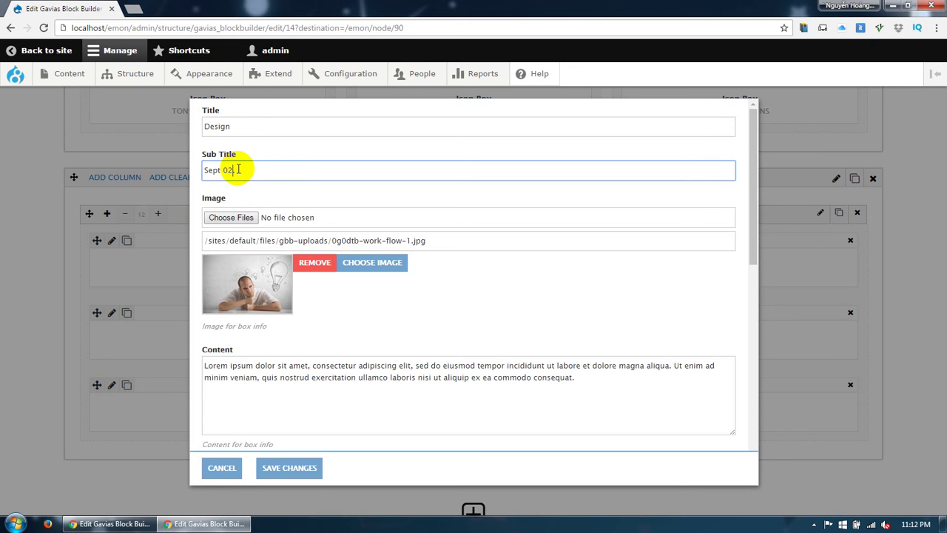
# Replace the "Design" box's image with work-flow-2.jpg, set its content alignment to Right and save the element
pyautogui.click(240, 217)
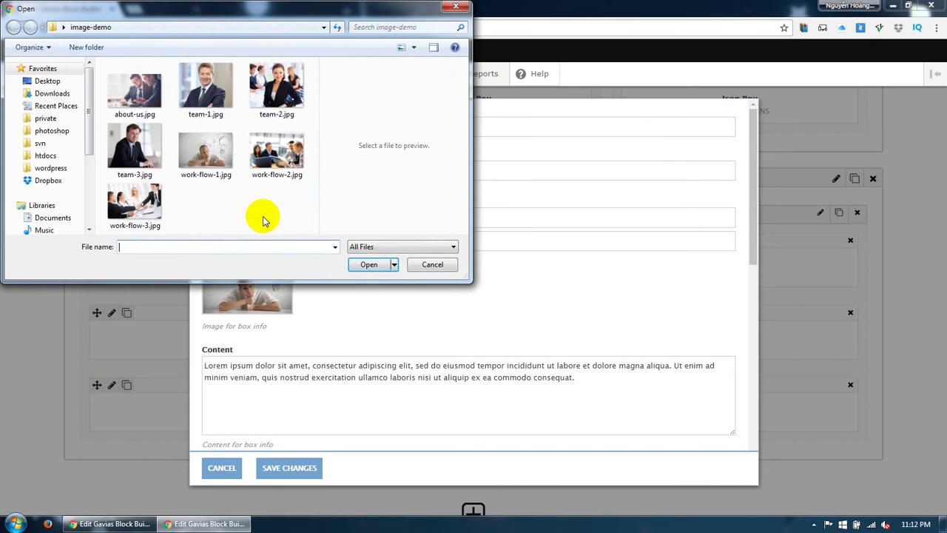
pyautogui.doubleClick(276, 151)
pyautogui.scroll(-5, 293, 340)
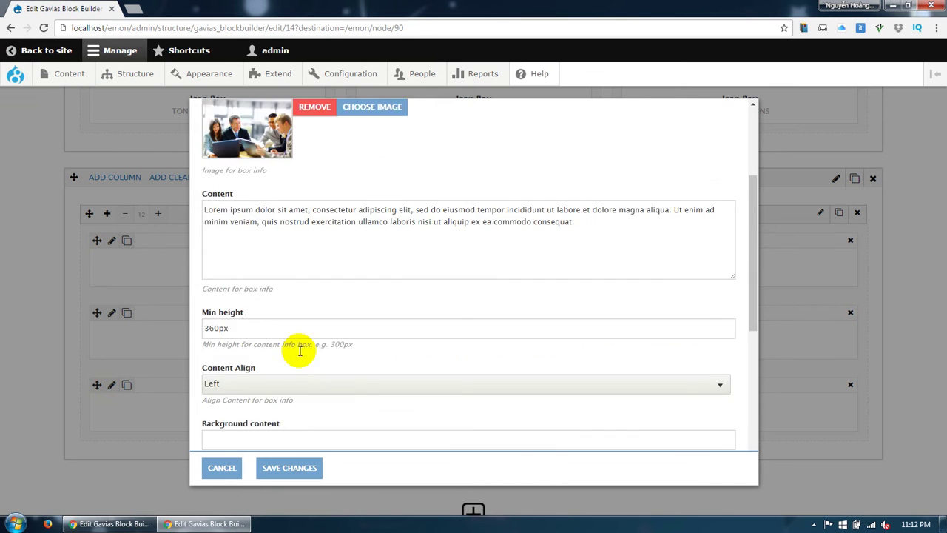
pyautogui.click(253, 192)
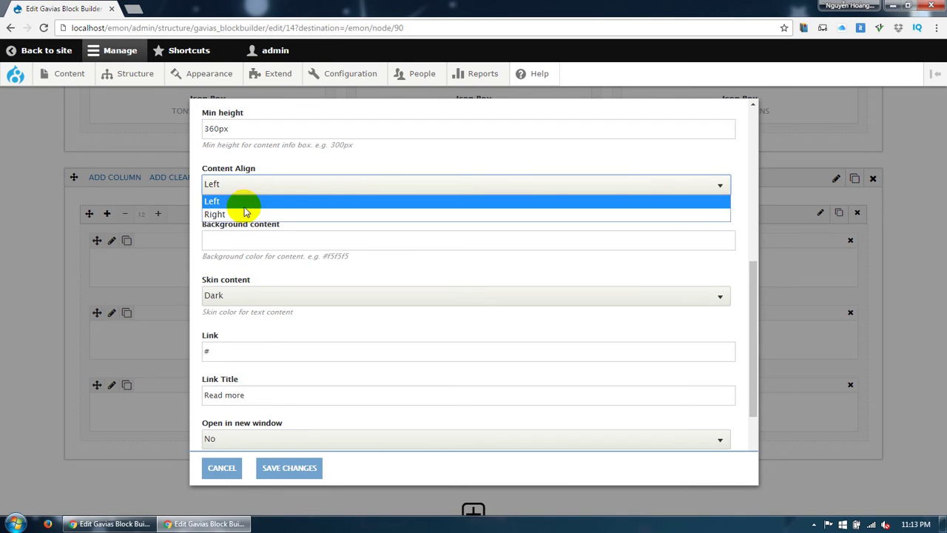
pyautogui.click(243, 212)
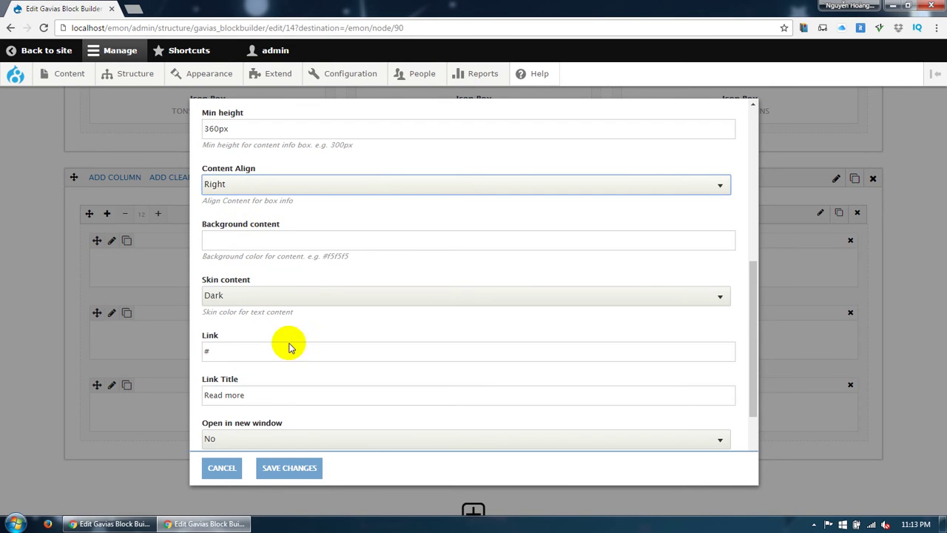
pyautogui.click(292, 467)
# Duplicate the "Design" info box and give the copy the title "Create" and the subtitle "Sept 03."
pyautogui.scroll(-2, 244, 415)
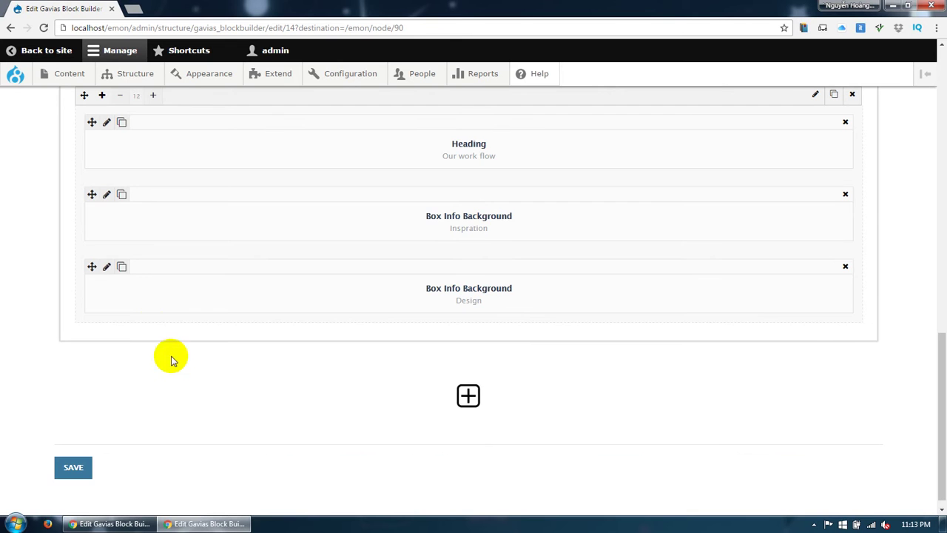
pyautogui.click(122, 267)
pyautogui.click(106, 340)
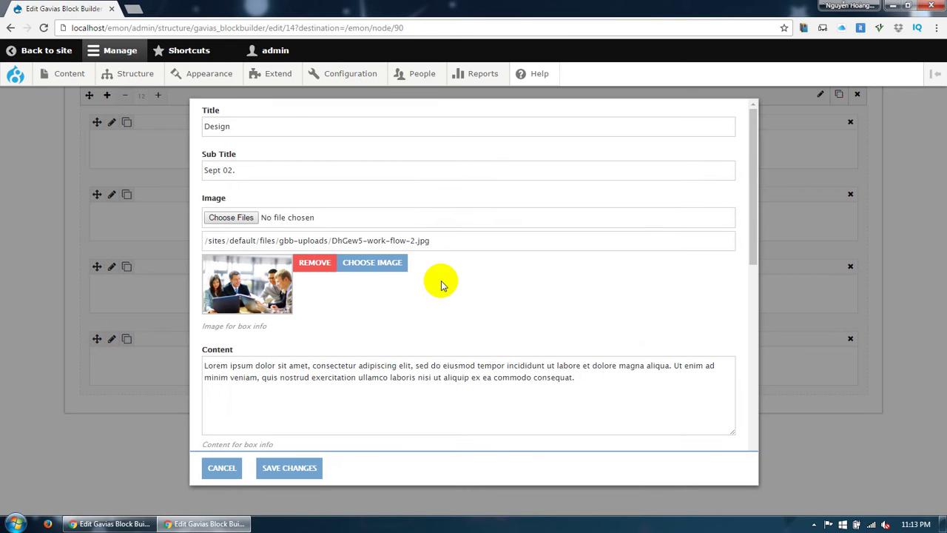
pyautogui.click(232, 128)
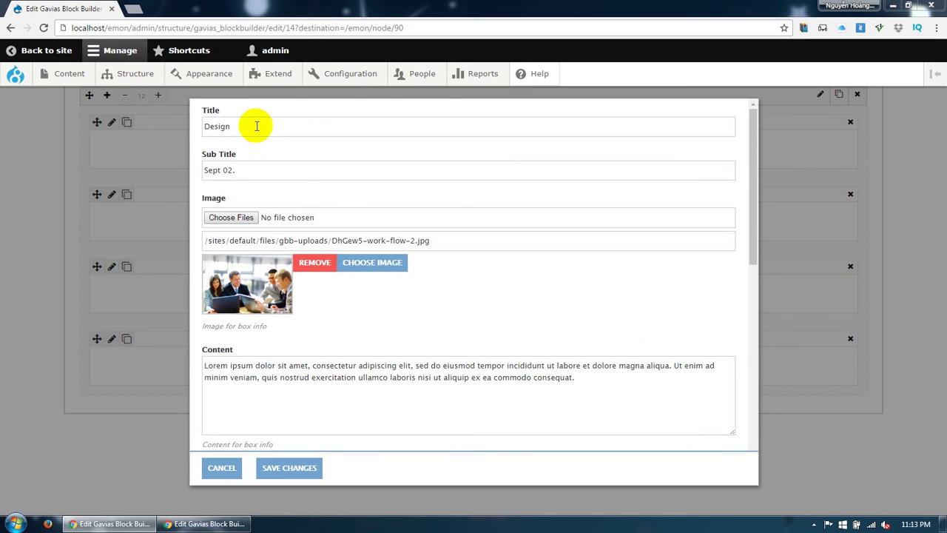
pyautogui.moveTo(254, 126); pyautogui.dragTo(194, 123)
pyautogui.write('Create')
pyautogui.click(228, 170)
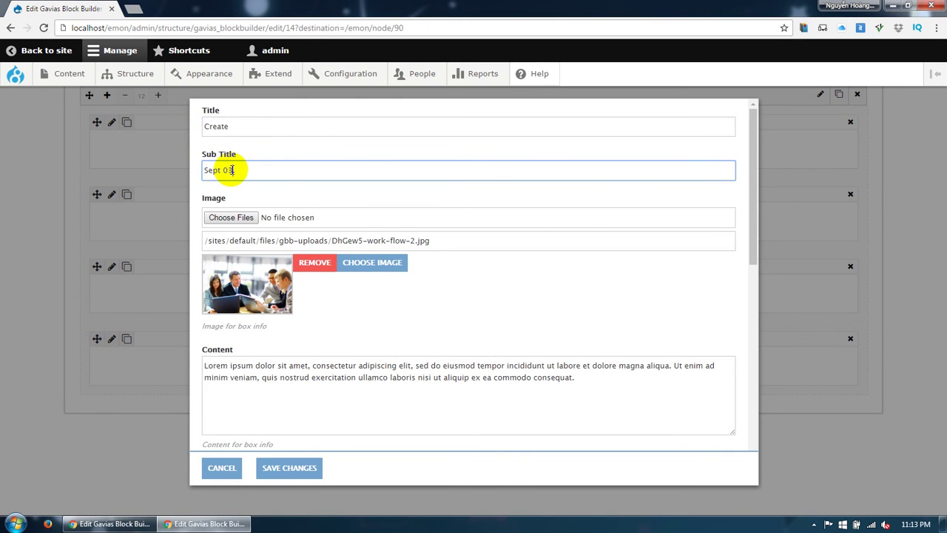
# Replace the "Create" box's image with work-flow-3.jpg, set its content alignment to Left and save the element
pyautogui.click(231, 218)
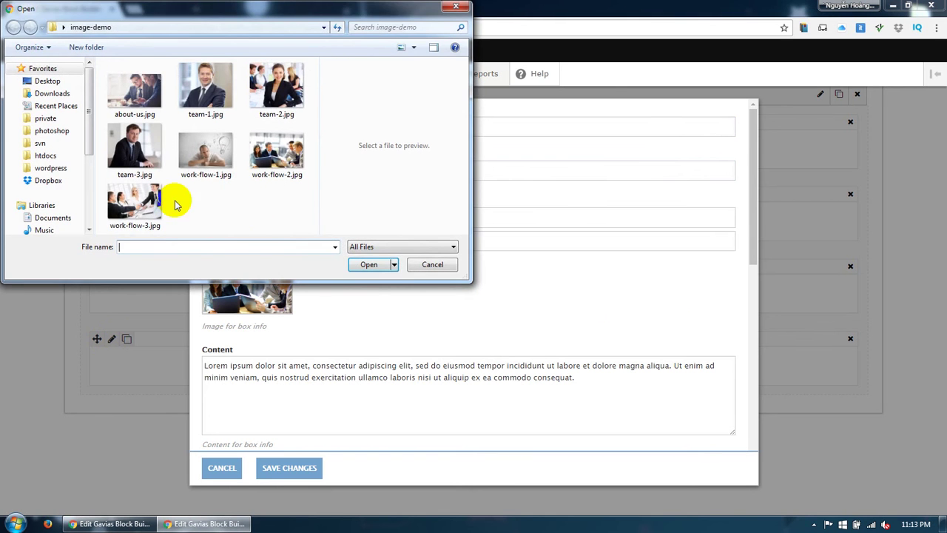
pyautogui.doubleClick(141, 205)
pyautogui.scroll(-3, 313, 321)
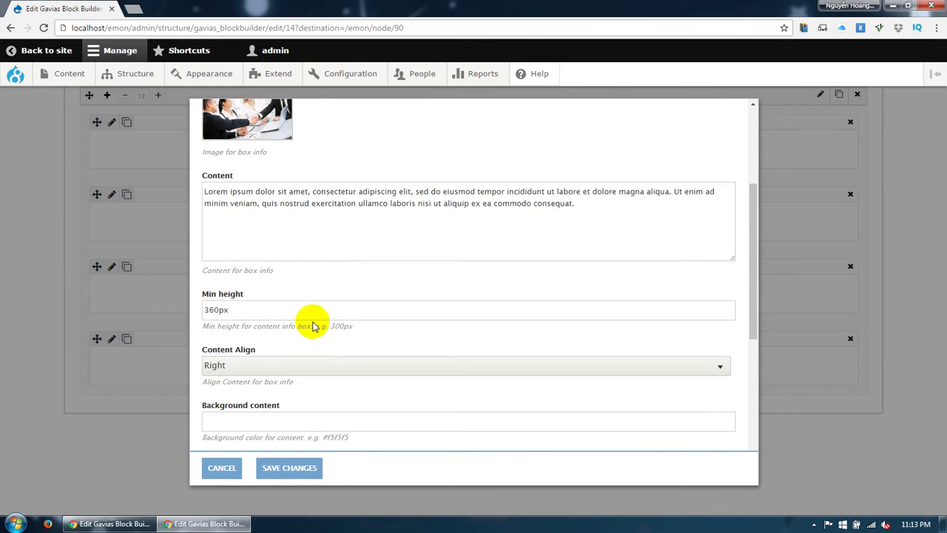
pyautogui.click(233, 360)
pyautogui.click(232, 360)
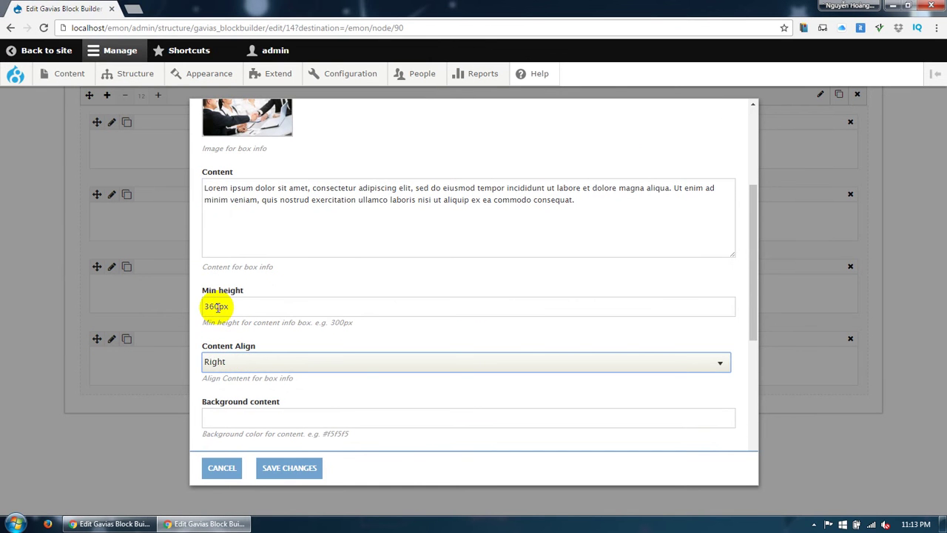
pyautogui.click(229, 363)
pyautogui.click(225, 377)
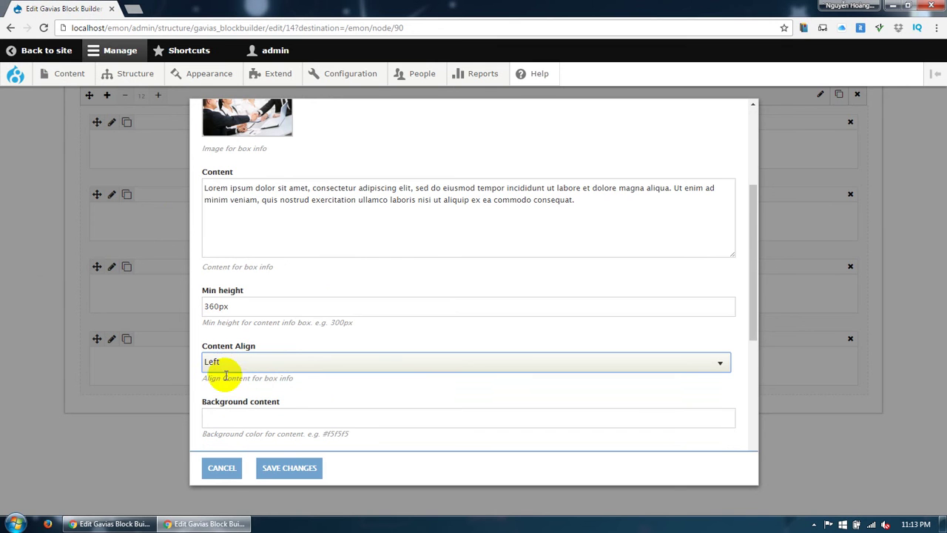
pyautogui.scroll(-3, 289, 410)
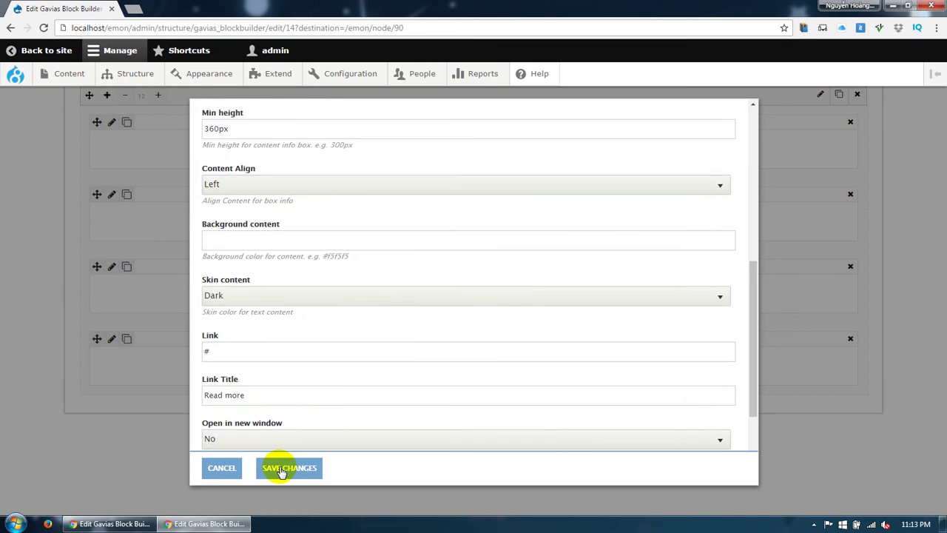
pyautogui.click(282, 470)
# Save the block builder layout and check the "Our work flow" section on the Home demo page
pyautogui.scroll(-1, 52, 437)
pyautogui.click(68, 453)
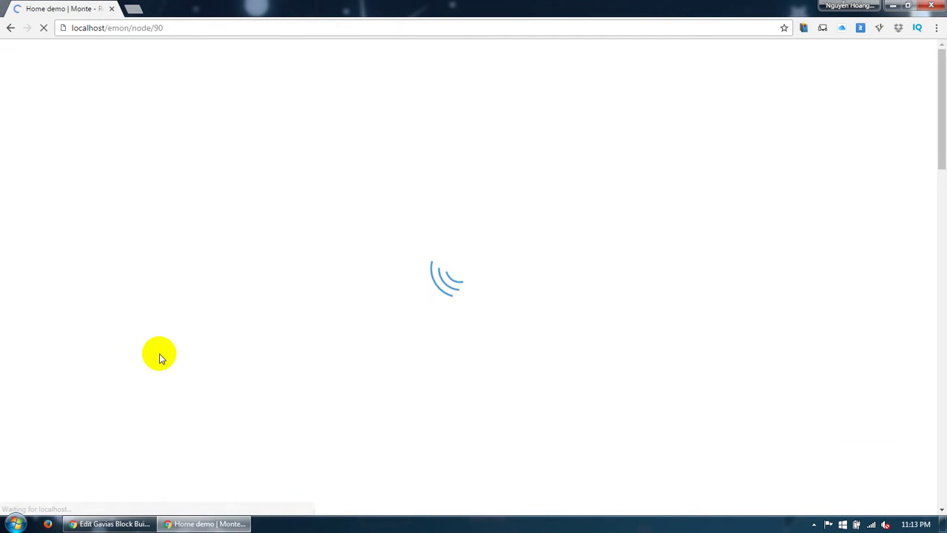
pyautogui.scroll(-10, 159, 354)
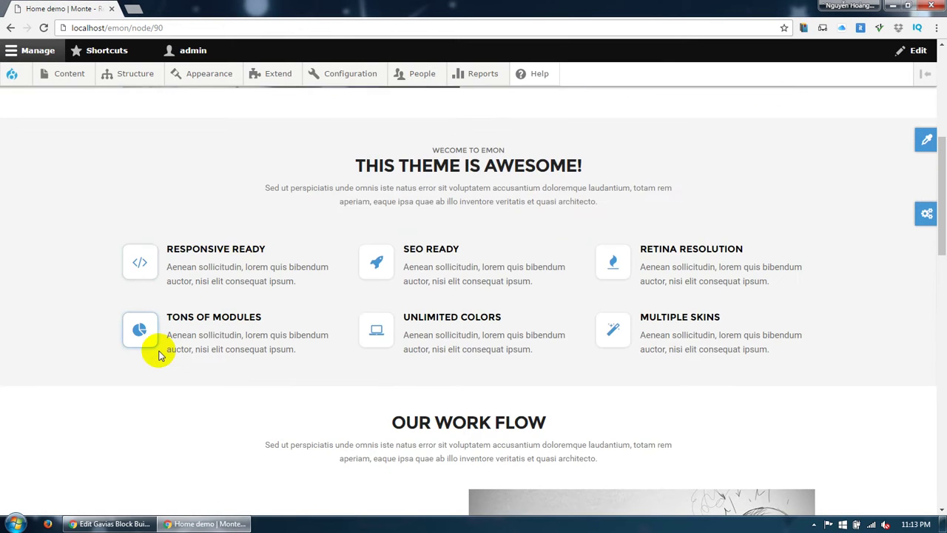
pyautogui.scroll(-6, 159, 354)
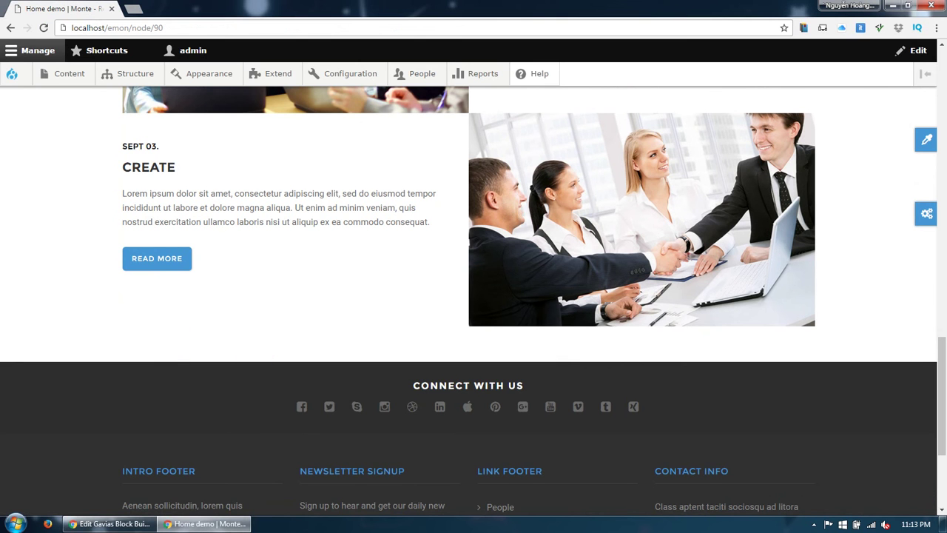
# Reopen the block builder configuration from the Home demo page
pyautogui.hotkey('alt', 'Tab')
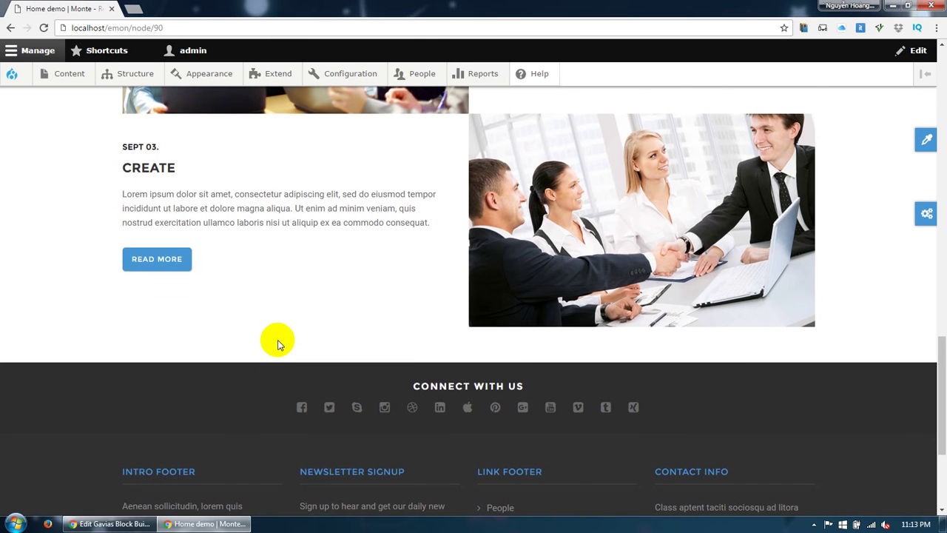
pyautogui.scroll(7, 276, 344)
pyautogui.scroll(8, 277, 344)
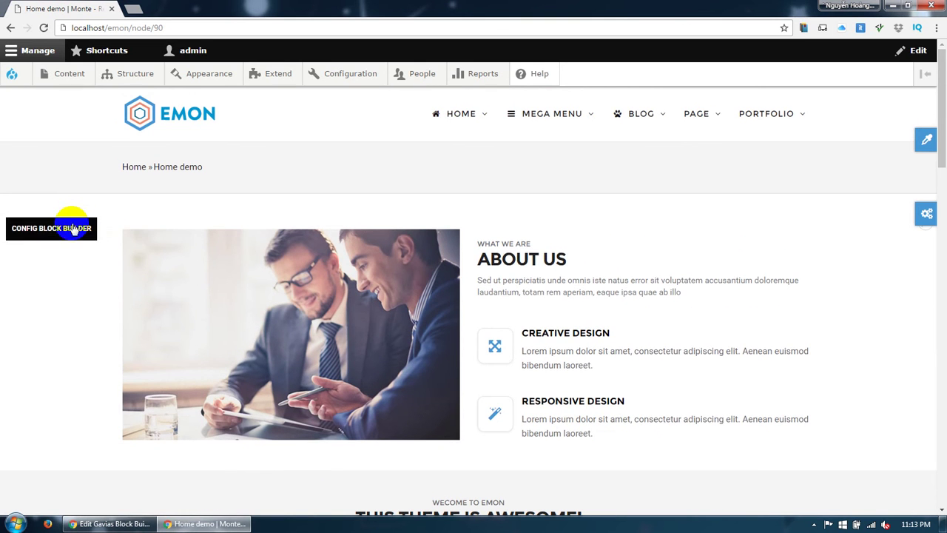
pyautogui.click(74, 228)
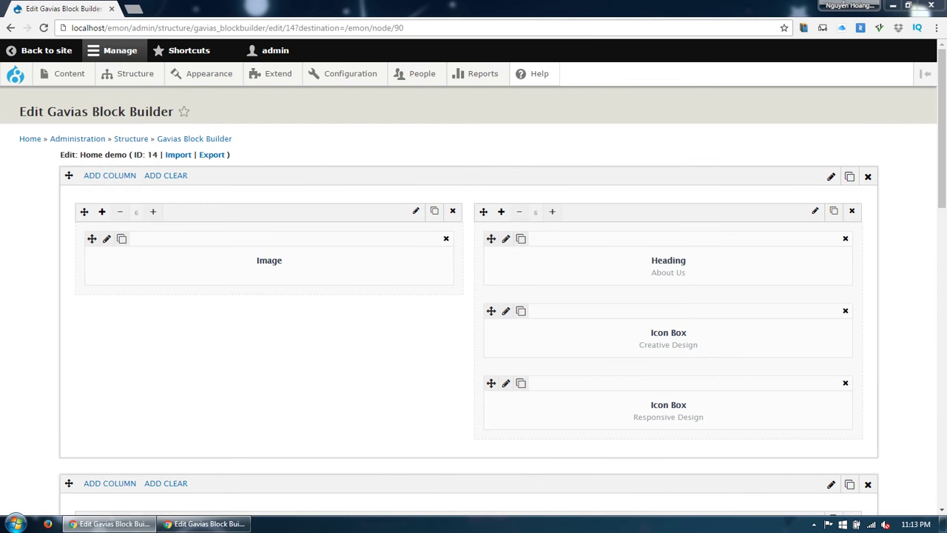
# Add a new row below the "Our work flow" section with a full-width 1/1 column
pyautogui.scroll(-10, 901, 338)
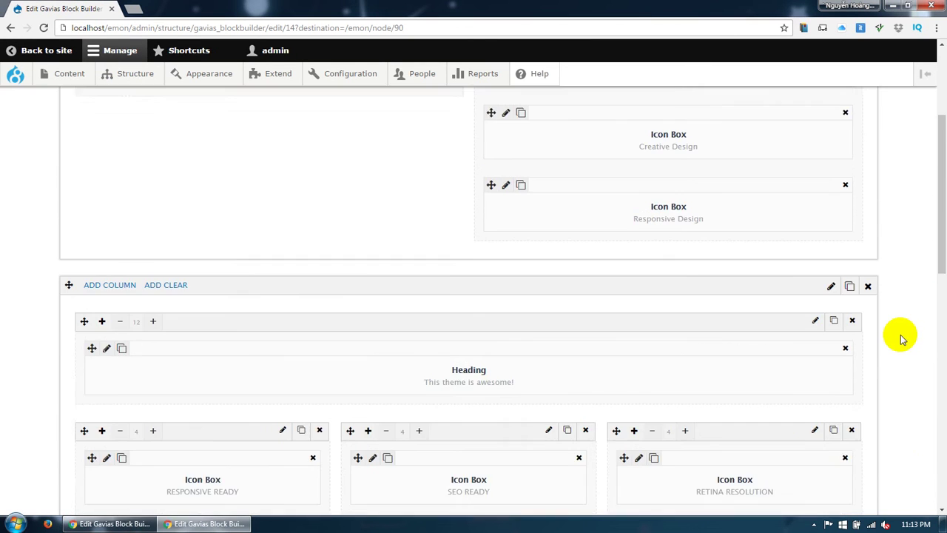
pyautogui.scroll(-2, 548, 358)
pyautogui.click(467, 381)
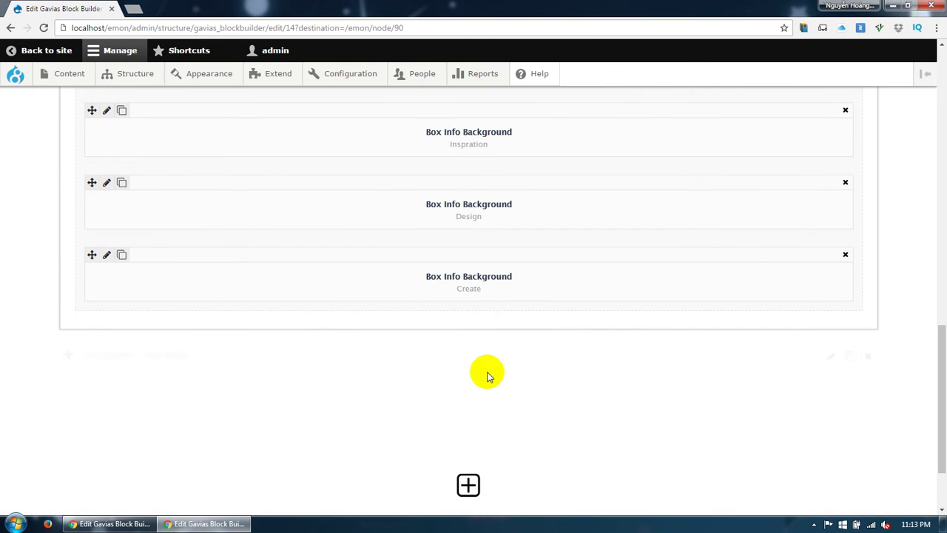
pyautogui.click(122, 364)
pyautogui.scroll(-1, 118, 364)
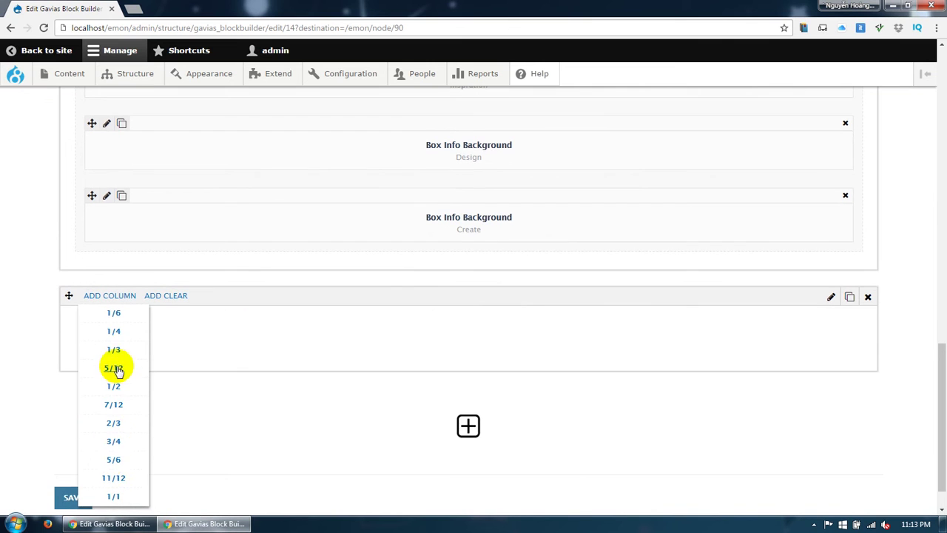
pyautogui.click(116, 494)
# Add a Heading element to the new column with the title "Our Project" and the subtitle "some of"
pyautogui.click(102, 332)
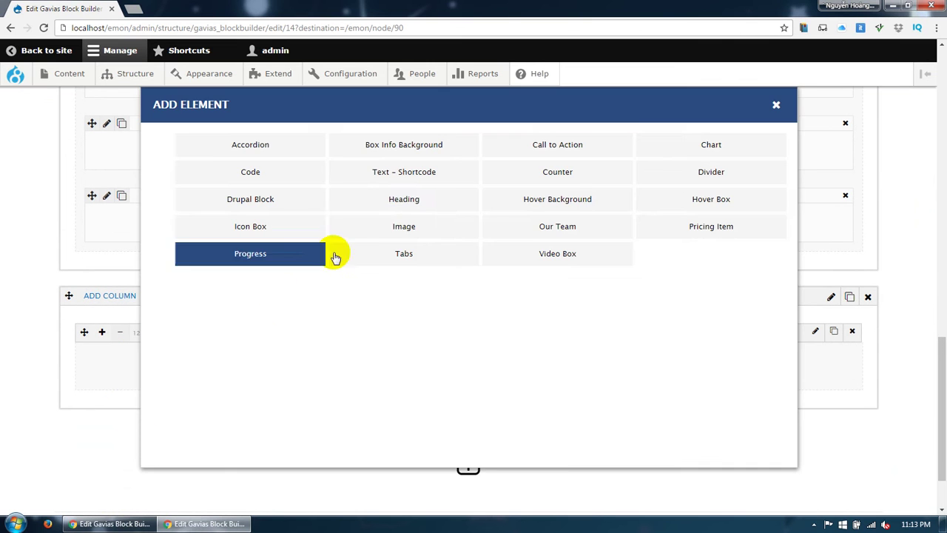
pyautogui.click(388, 208)
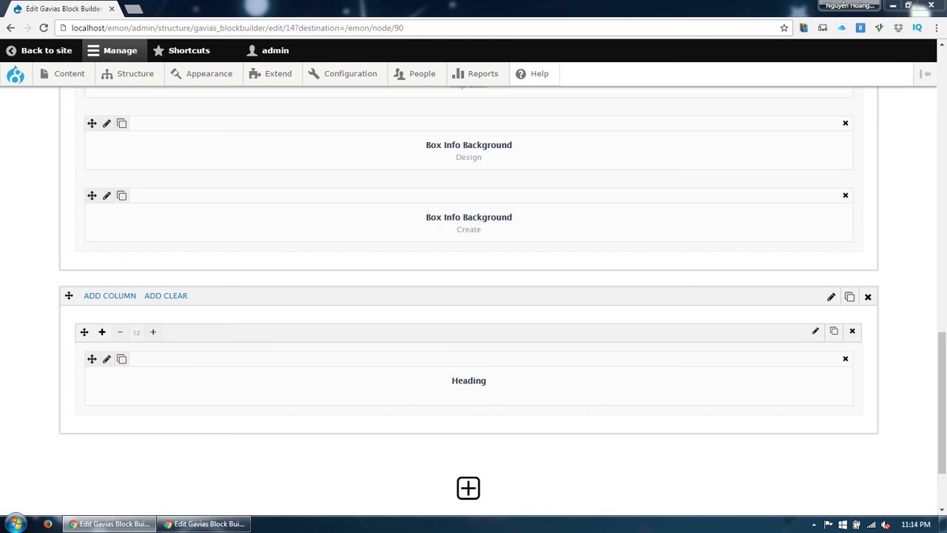
pyautogui.click(107, 359)
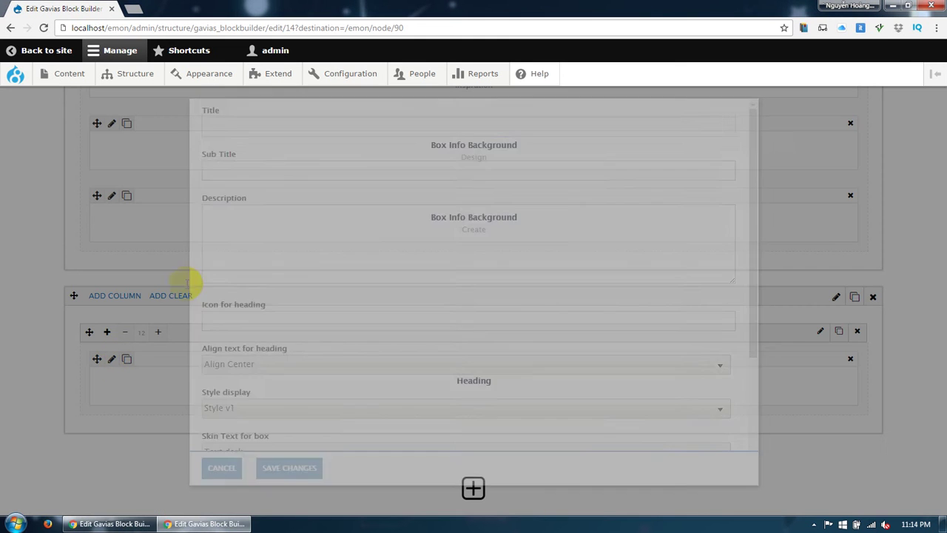
pyautogui.click(305, 131)
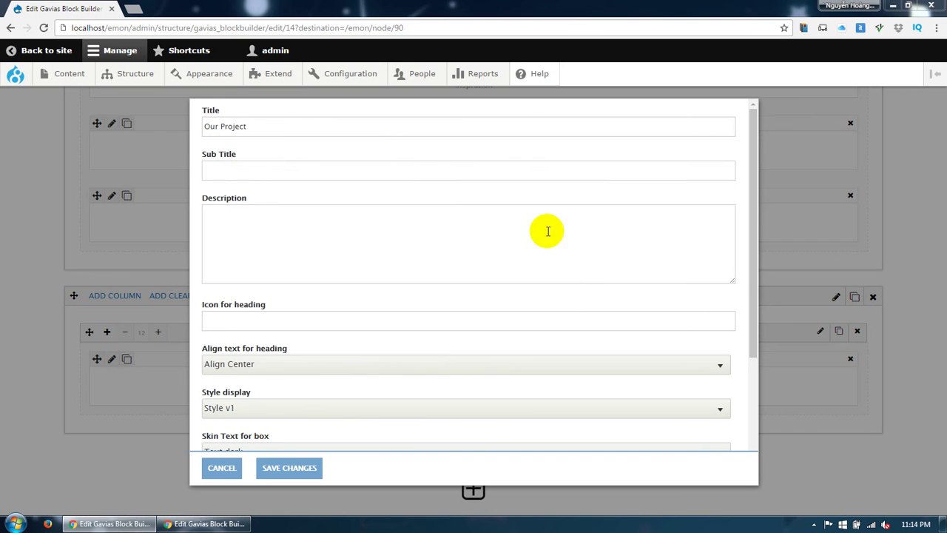
pyautogui.click(535, 173)
pyautogui.write('some of')
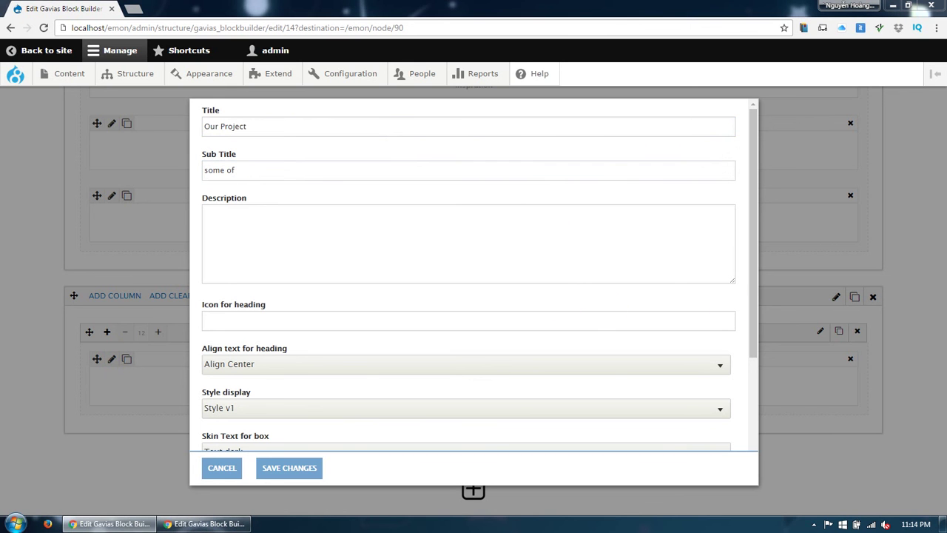
# Fill the heading's description with the "Lorem ipsum dolor sit amet" placeholder sentence and save the element
pyautogui.click(459, 267)
pyautogui.write('Lorem ipsum dolor sit amet, consectetur adipisicing elit, sed do eiusmod tempor incididunt ut labore et dolore magna aliqua.')
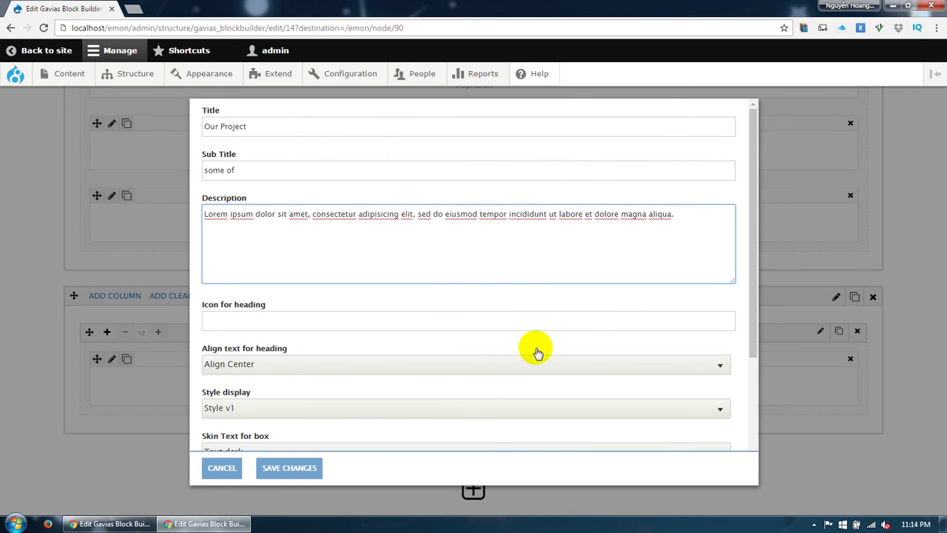
pyautogui.scroll(-1, 371, 362)
pyautogui.scroll(-2, 372, 362)
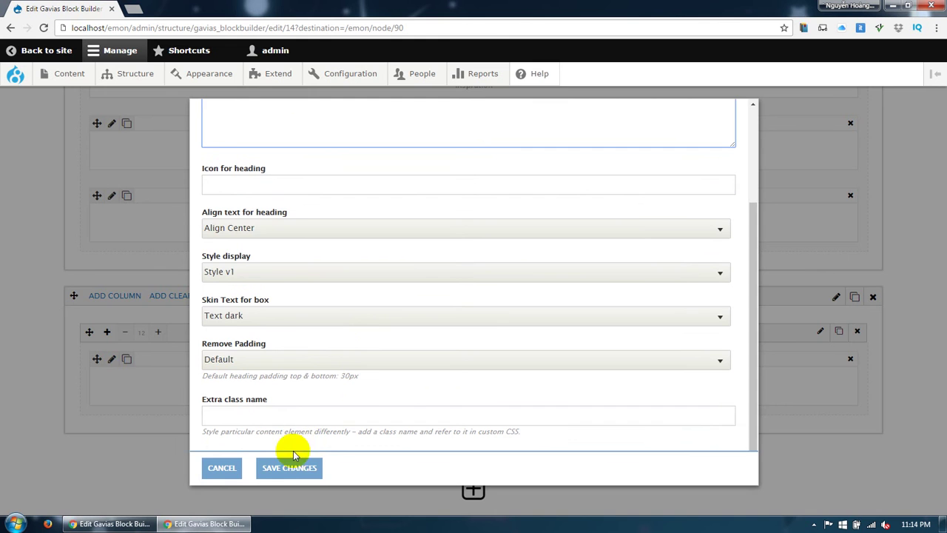
pyautogui.click(290, 471)
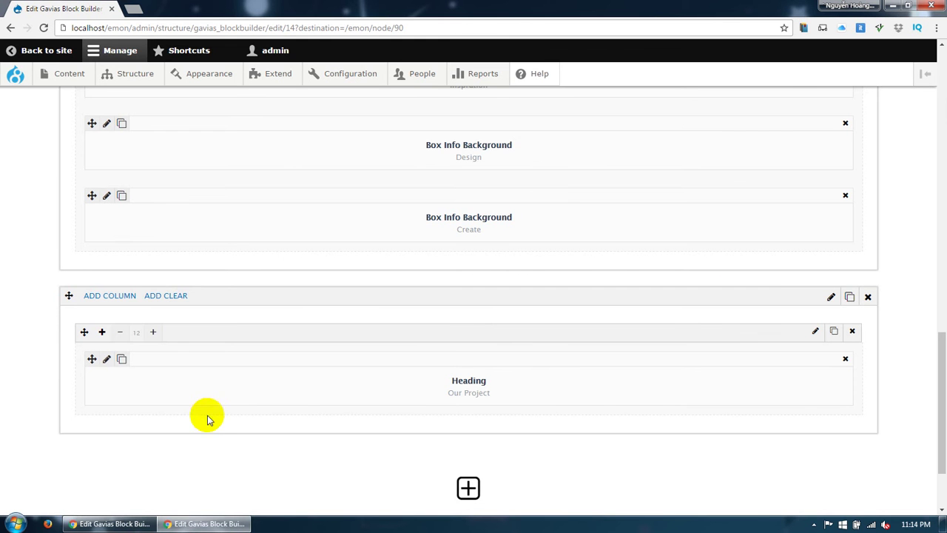
# Add a Drupal Block element below the "Our Project" heading and open its settings
pyautogui.click(102, 332)
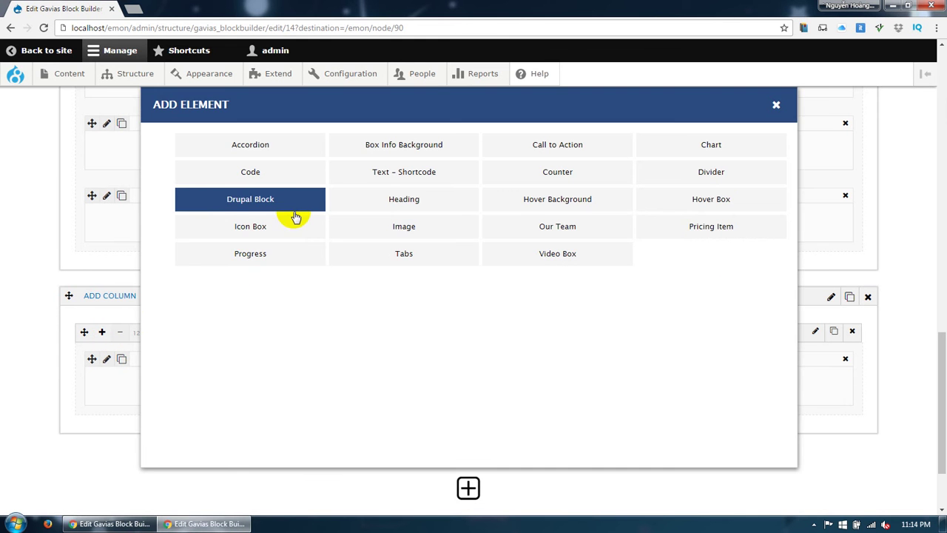
pyautogui.click(294, 210)
pyautogui.scroll(-1, 103, 415)
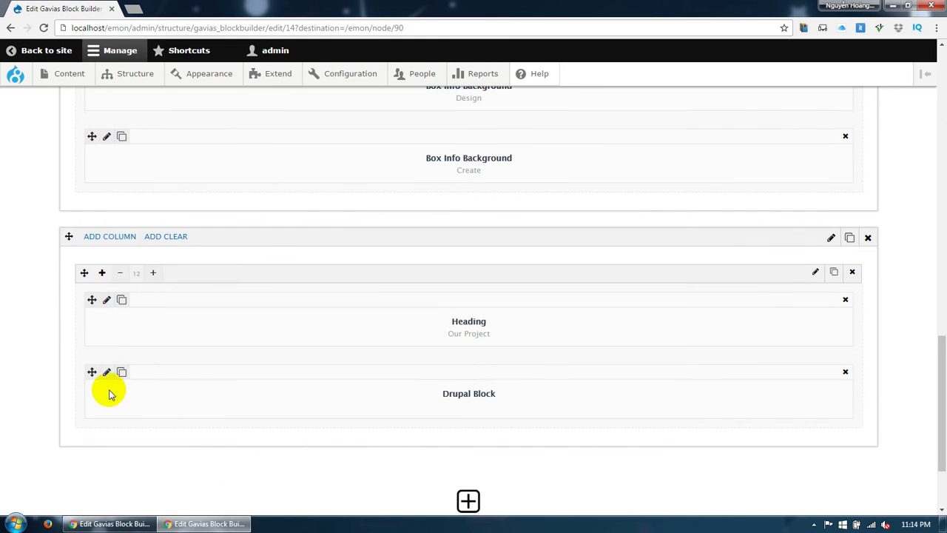
pyautogui.click(110, 372)
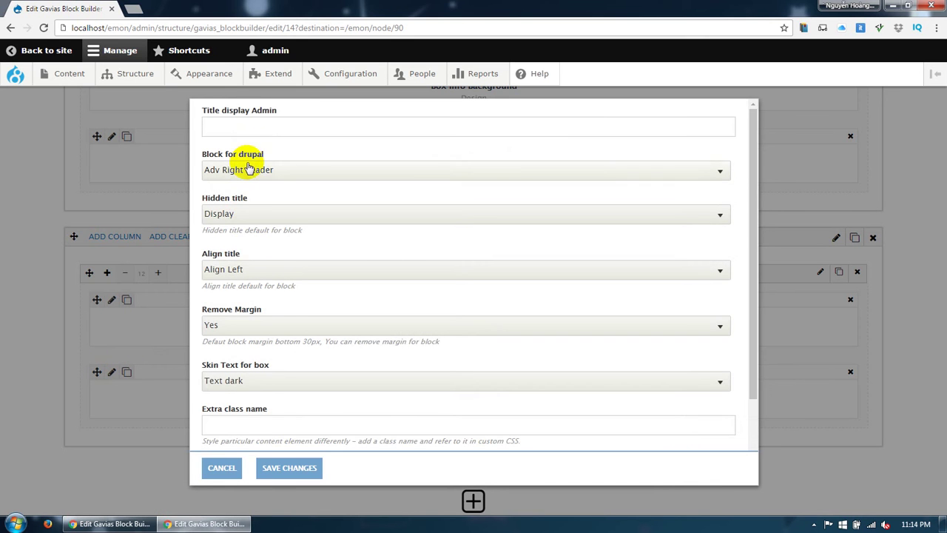
# Set the Drupal Block element to display "Portfolio: Portfolio grid" with the admin title "Portfolio" and save it
pyautogui.click(247, 170)
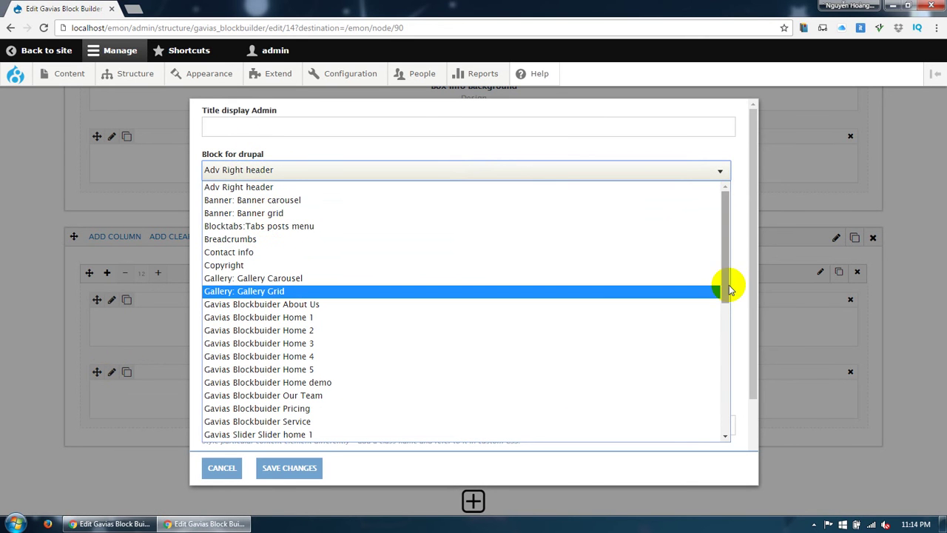
pyautogui.moveTo(725, 284); pyautogui.dragTo(721, 380)
pyautogui.click(275, 308)
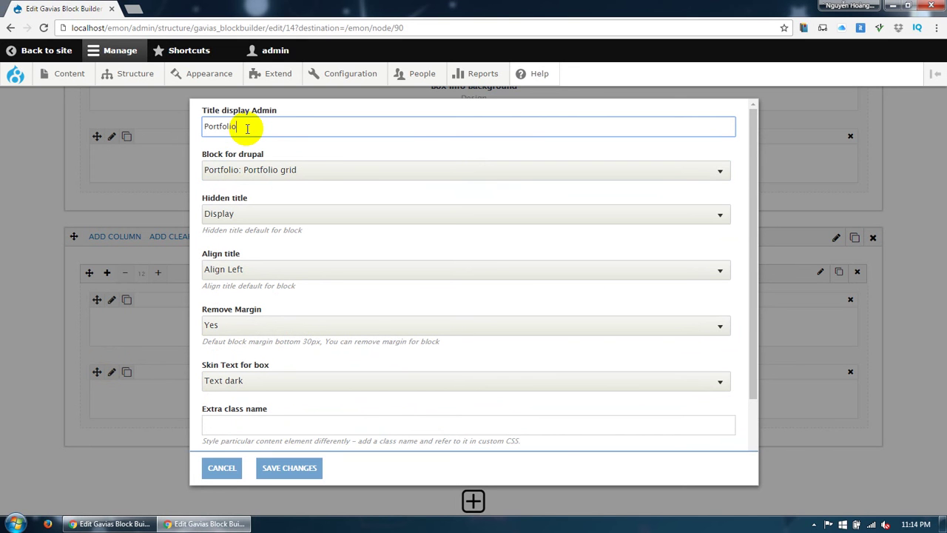
pyautogui.click(296, 469)
# Choose the light bg-icon.png pattern from the uploaded images as the background image of the "Our Project" row
pyautogui.scroll(-2, 47, 446)
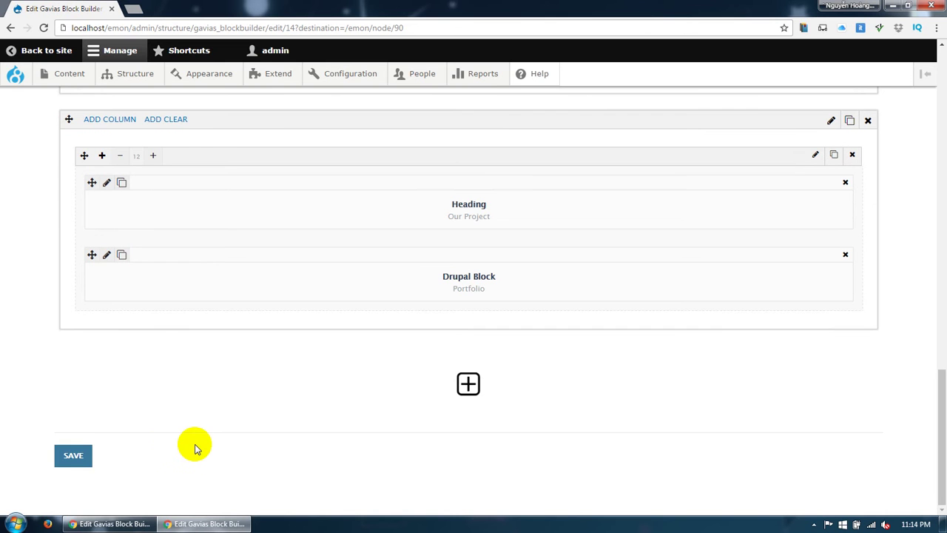
pyautogui.click(834, 121)
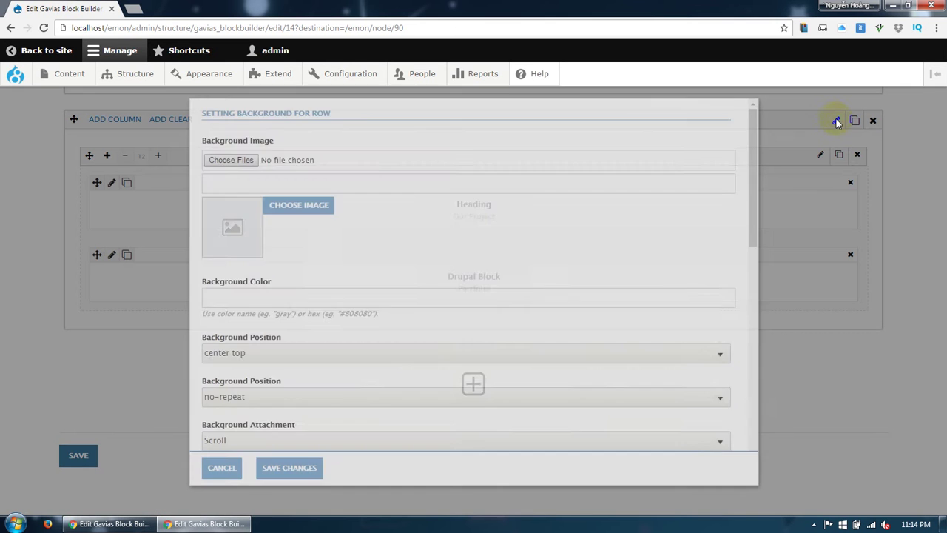
pyautogui.click(313, 206)
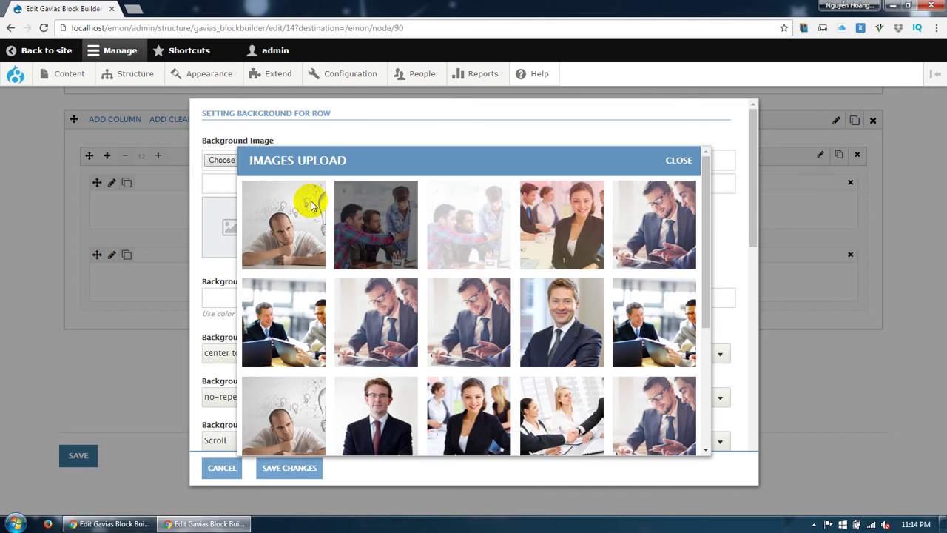
pyautogui.scroll(-5, 294, 217)
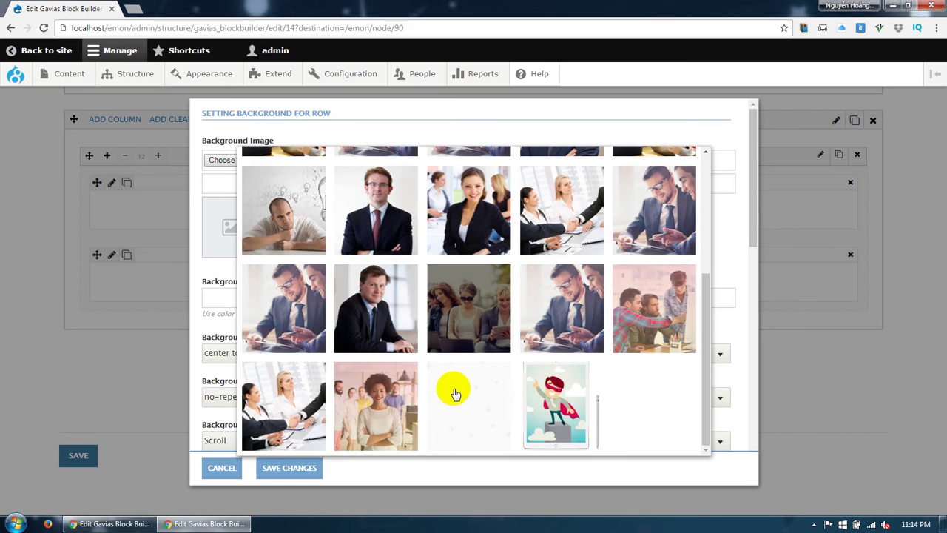
pyautogui.click(451, 392)
# Set the row's background attachment to Fixed - Parallax and its repeat option to repeat, and save the row settings
pyautogui.scroll(-3, 275, 377)
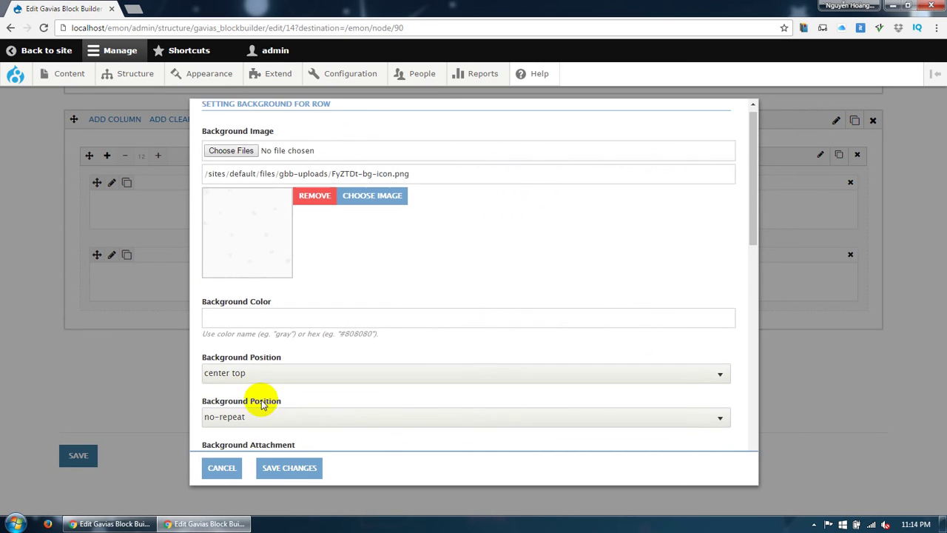
pyautogui.click(244, 355)
pyautogui.click(226, 382)
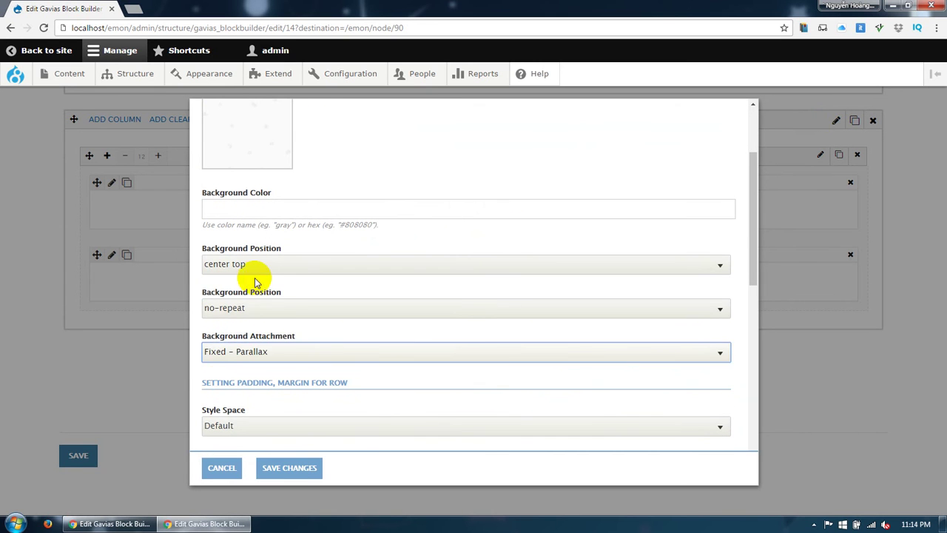
pyautogui.click(250, 265)
pyautogui.click(261, 265)
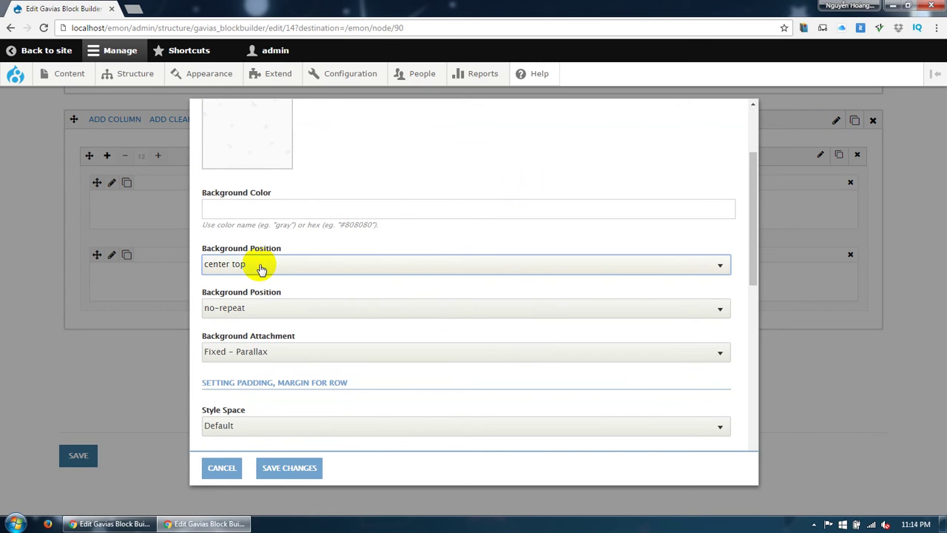
pyautogui.click(255, 308)
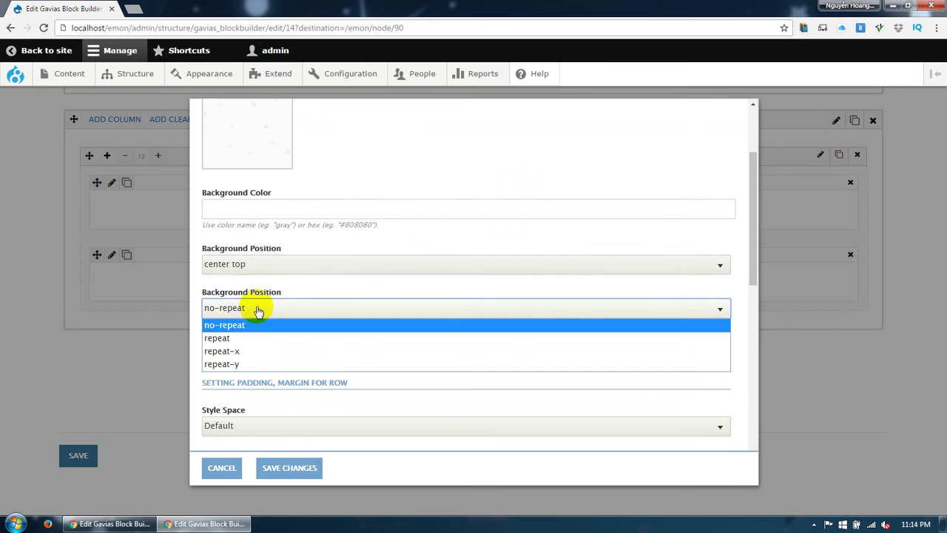
pyautogui.click(222, 334)
pyautogui.click(288, 467)
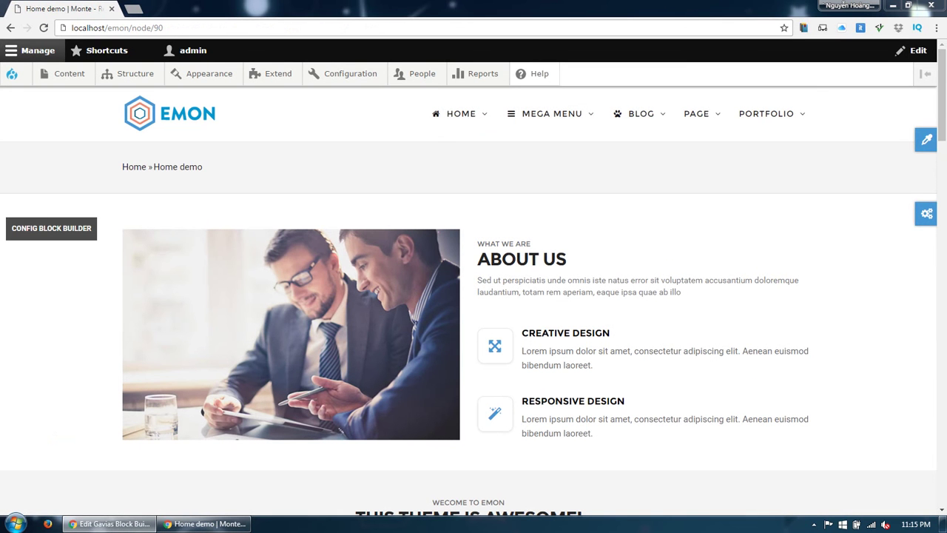
# Reopen the Home demo page's block builder and add a row with a full-width 1/1 column below the "Our Project" section
pyautogui.moveTo(942, 115)
pyautogui.mouseDown()
pyautogui.moveTo(939, 442)
pyautogui.moveTo(927, 135)
pyautogui.moveTo(936, 104)
pyautogui.mouseUp()
pyautogui.click(52, 194)
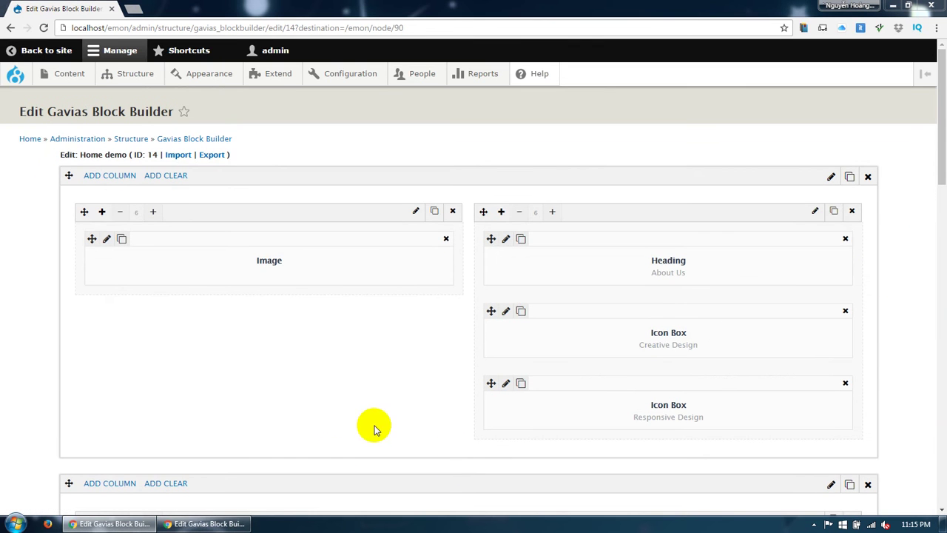
pyautogui.scroll(-5, 377, 400)
pyautogui.scroll(-10, 387, 403)
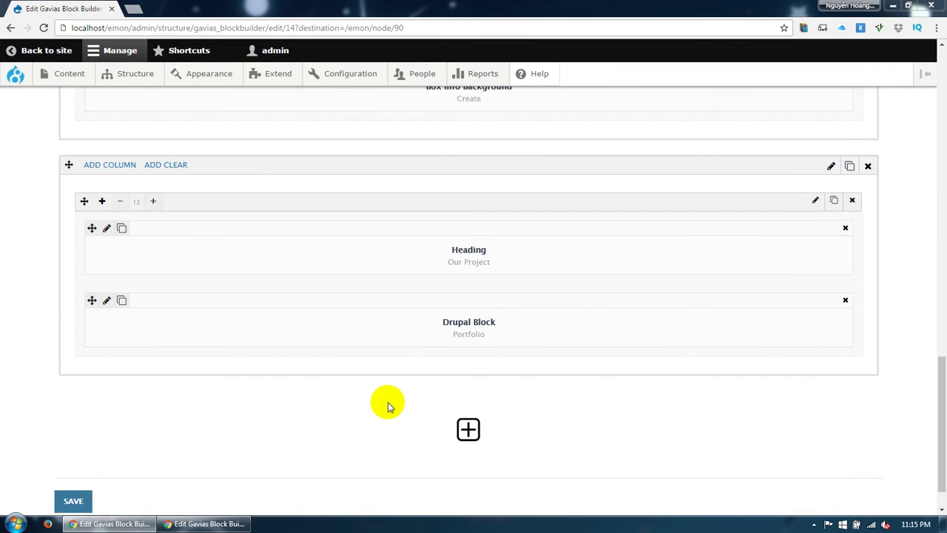
pyautogui.click(455, 381)
pyautogui.scroll(-1, 440, 407)
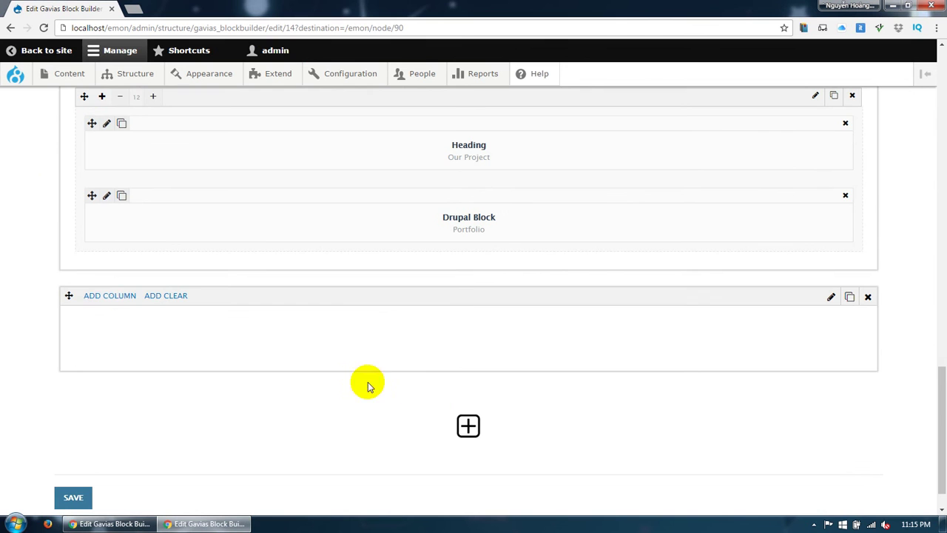
pyautogui.click(103, 296)
pyautogui.scroll(-1, 122, 459)
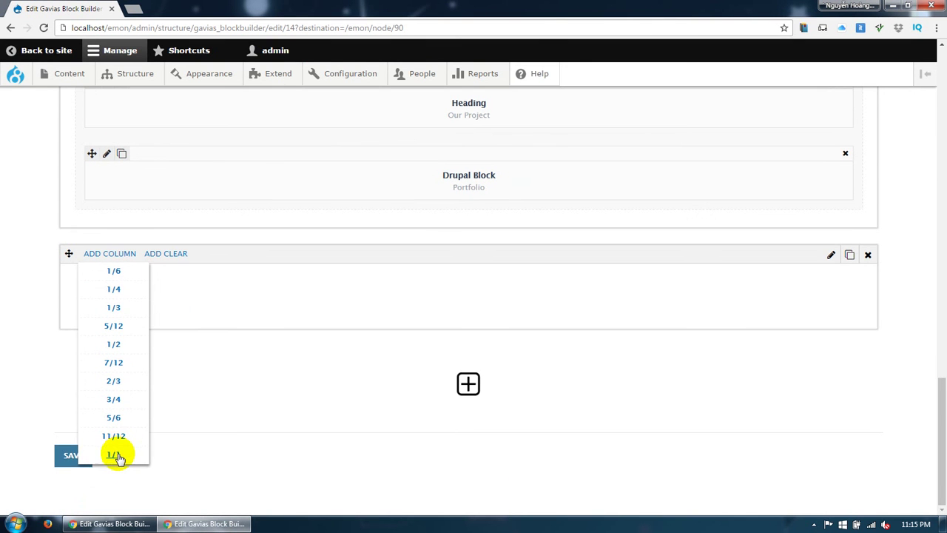
pyautogui.click(114, 454)
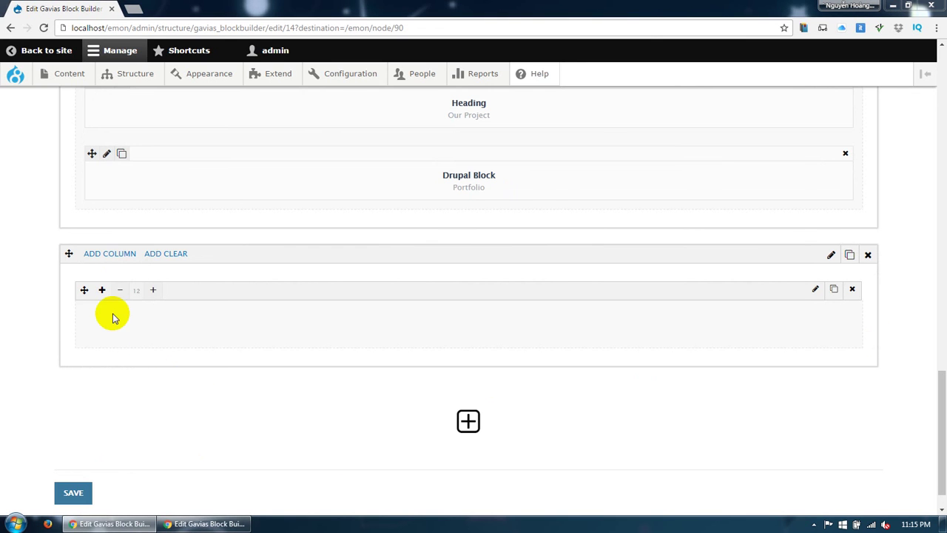
# Add a Heading element to the new column with the title "OUR TEAM" and the subtitle "TALENTED FOLKS"
pyautogui.click(102, 290)
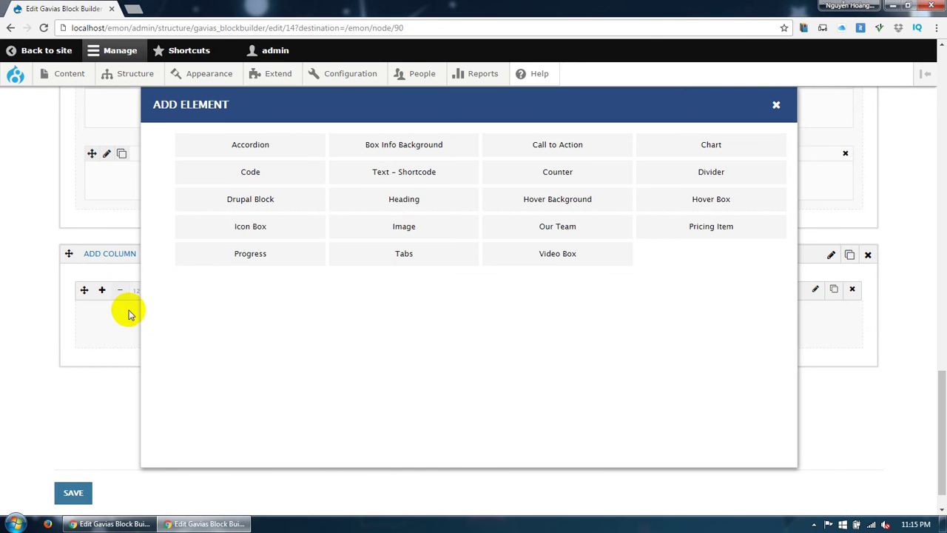
pyautogui.click(413, 210)
pyautogui.hotkey('alt', 'Tab')
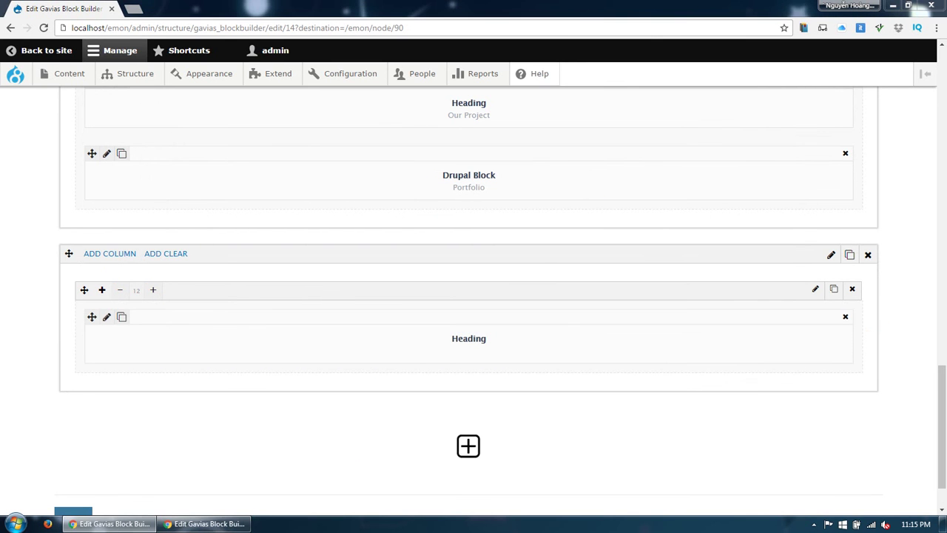
pyautogui.click(107, 318)
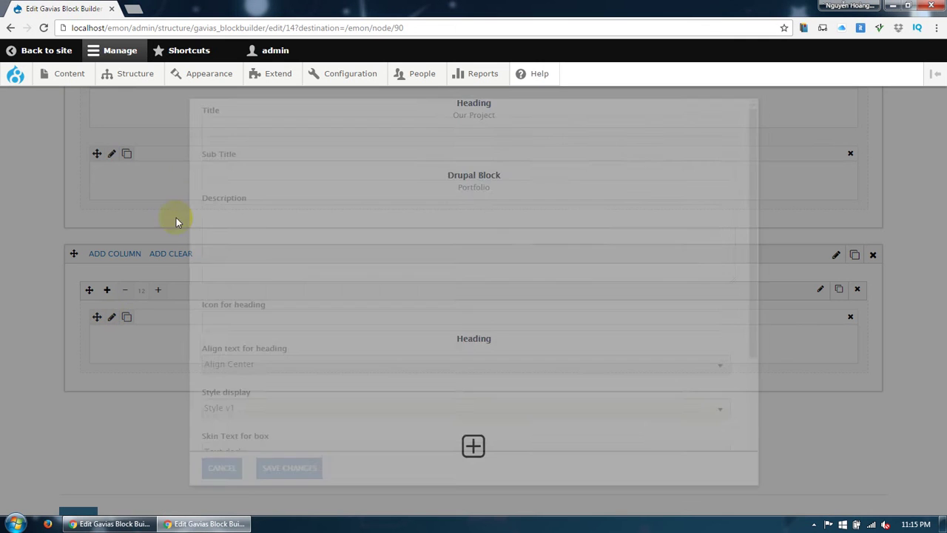
pyautogui.click(211, 127)
pyautogui.write('OUR TEAM')
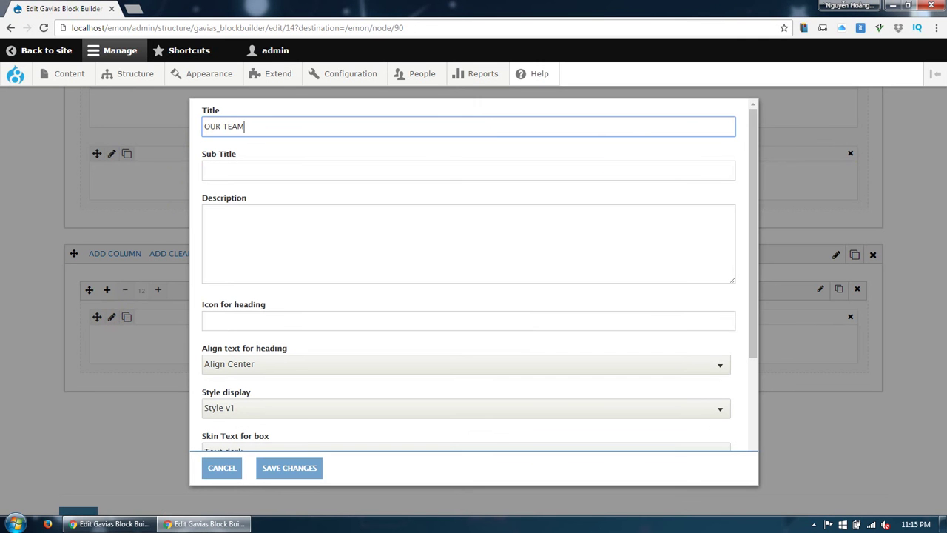
pyautogui.hotkey('alt', 'Tab')
pyautogui.click(363, 171)
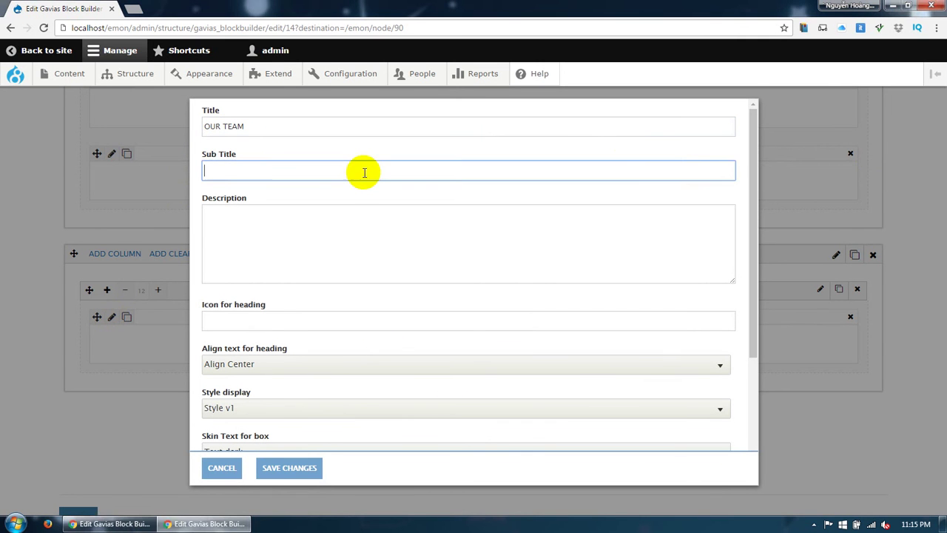
pyautogui.write('TALENTED FOLKS')
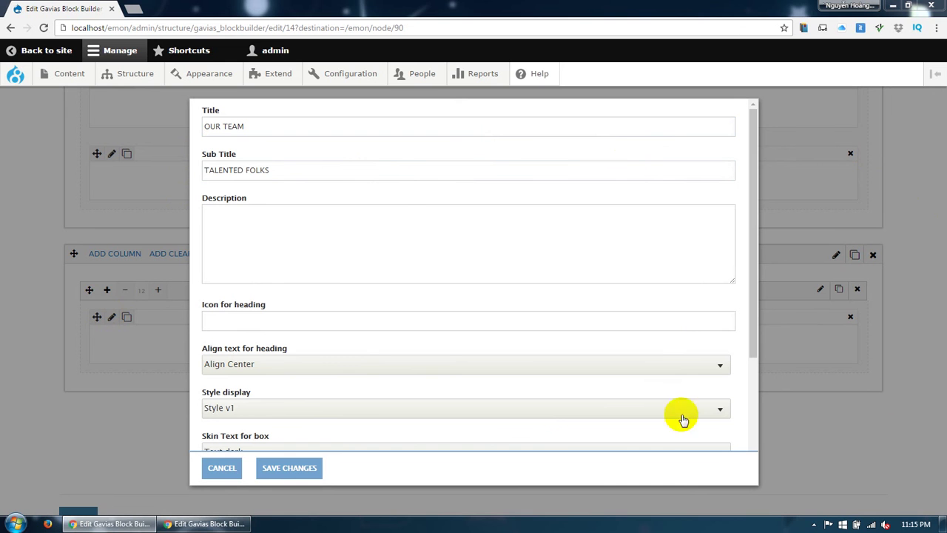
# Fill the heading's description with the "Lorem ipsum dolor sit amet" placeholder sentence, set its text alignment to Align Left and save it
pyautogui.click(477, 239)
pyautogui.write('Lorem ipsum dolor sit amet, consectetur adipisicing elit, sed do eiusmod tempor incididunt ut labore et dolore magna aliqua.')
pyautogui.scroll(-1, 259, 340)
pyautogui.click(252, 306)
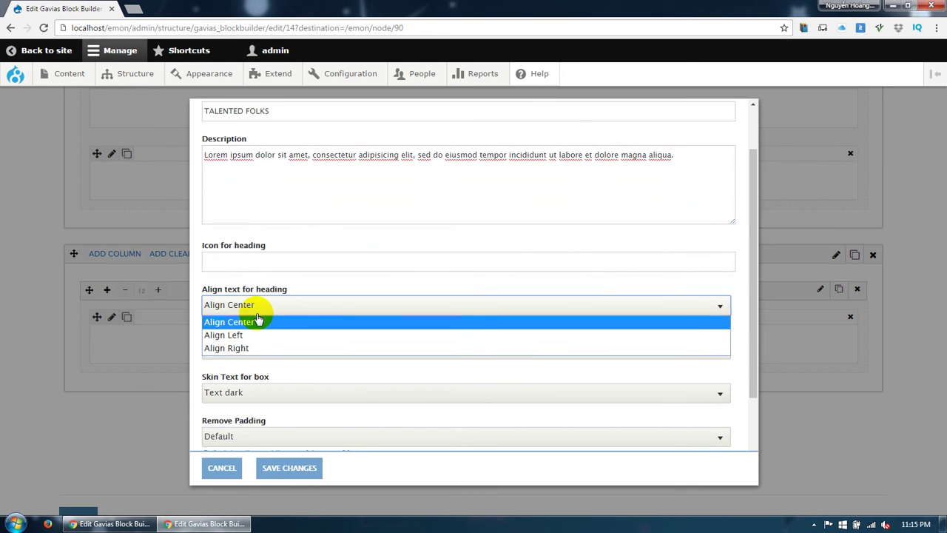
pyautogui.click(262, 334)
pyautogui.scroll(-1, 268, 436)
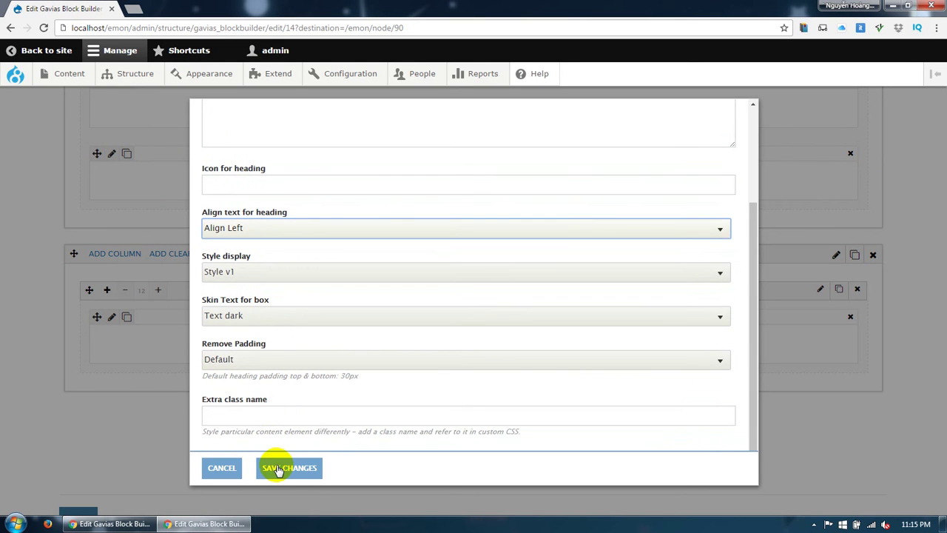
pyautogui.click(277, 473)
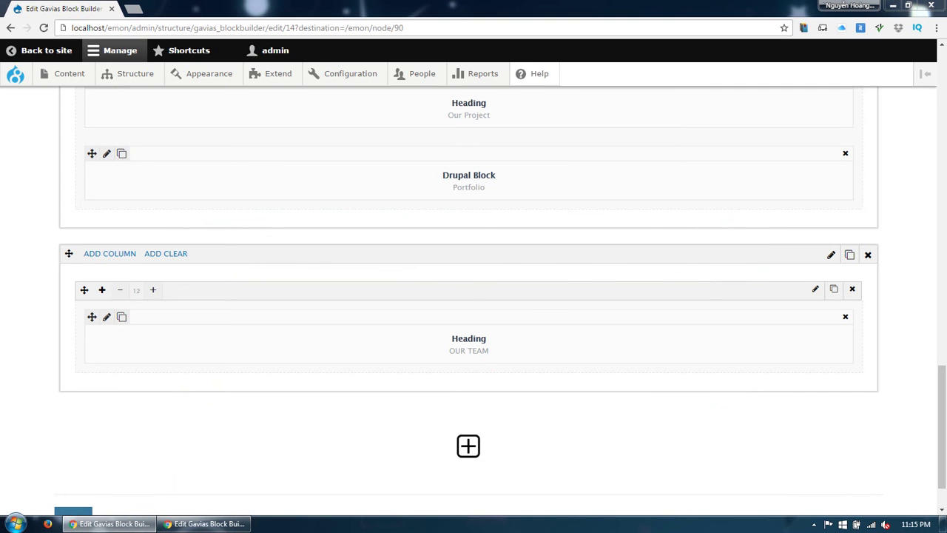
# Add a 1/3 column below the "OUR TEAM" heading and place an Our Team element in it
pyautogui.click(118, 254)
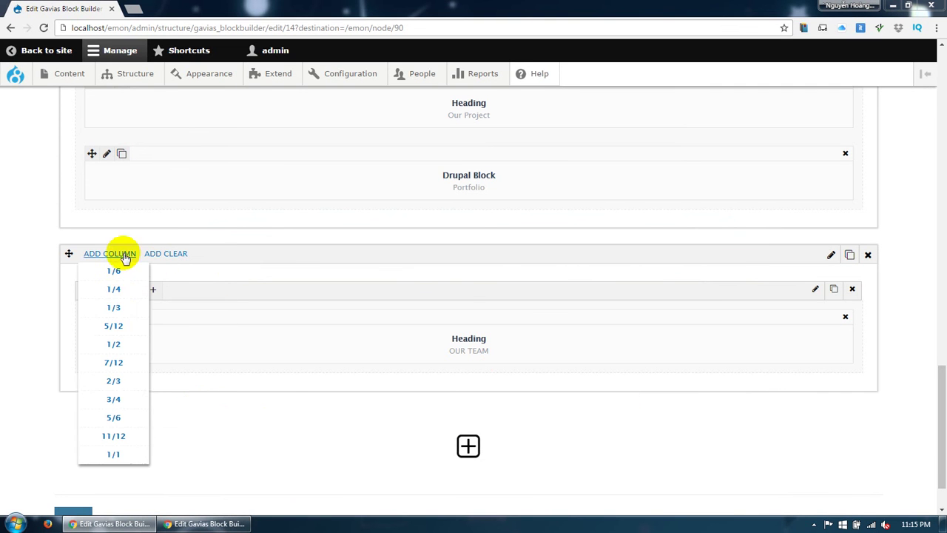
pyautogui.click(115, 307)
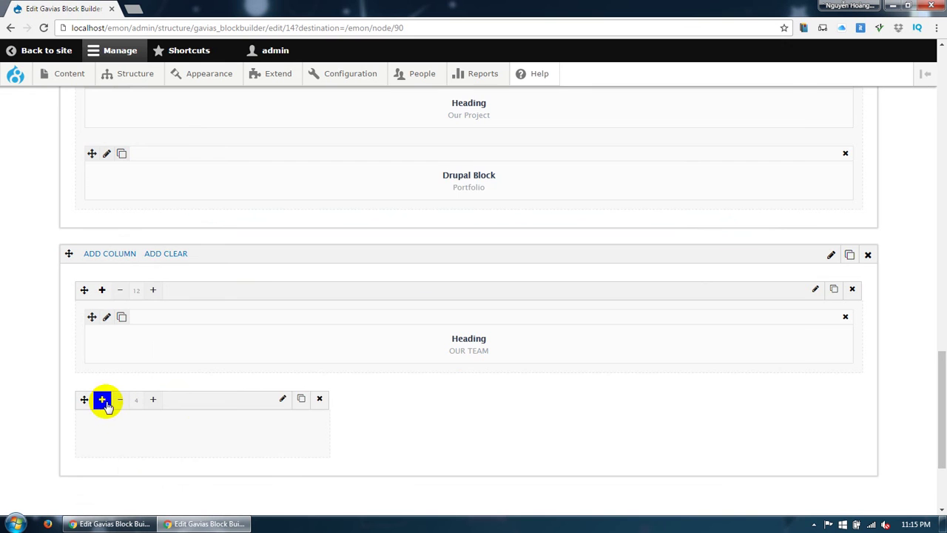
pyautogui.click(101, 399)
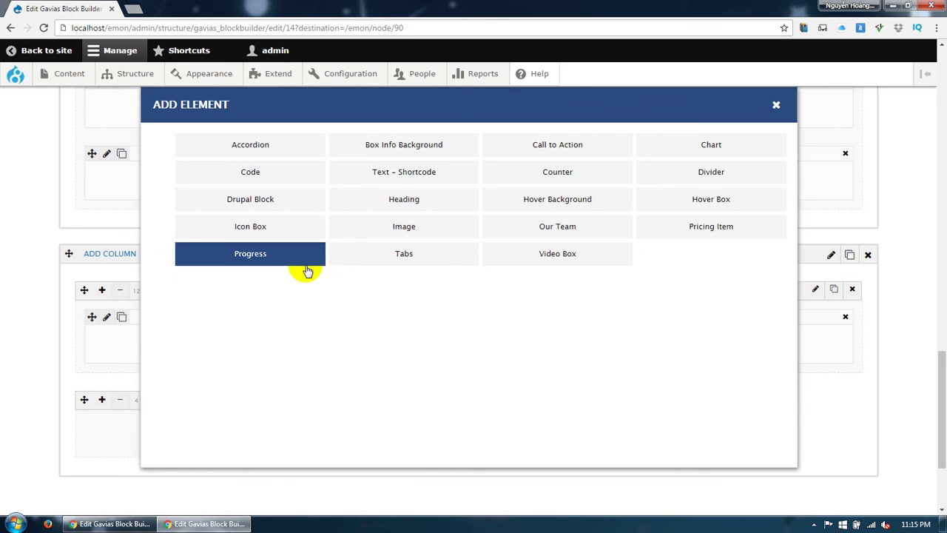
pyautogui.click(515, 233)
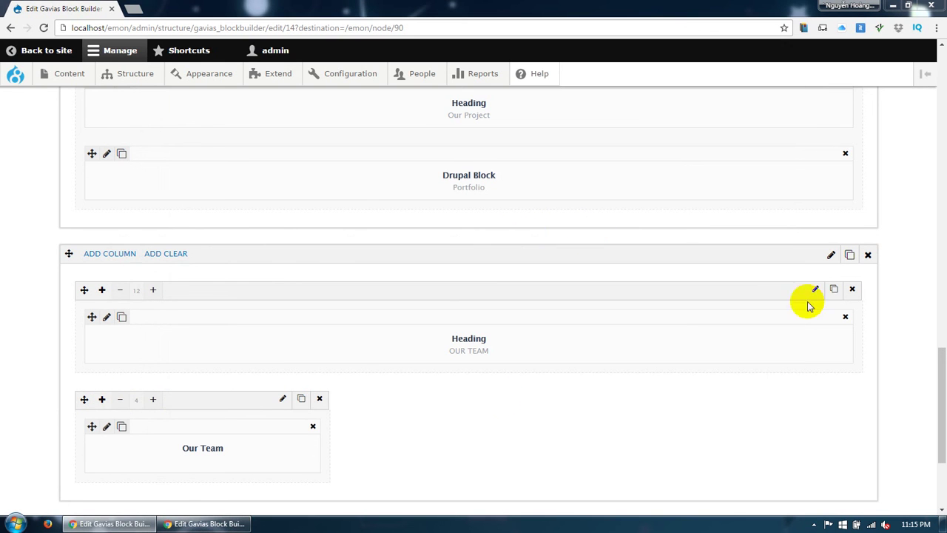
# Enter the team member's name and the job "developer" in the Our Team element, and upload team-1.jpg as the photo
pyautogui.click(107, 428)
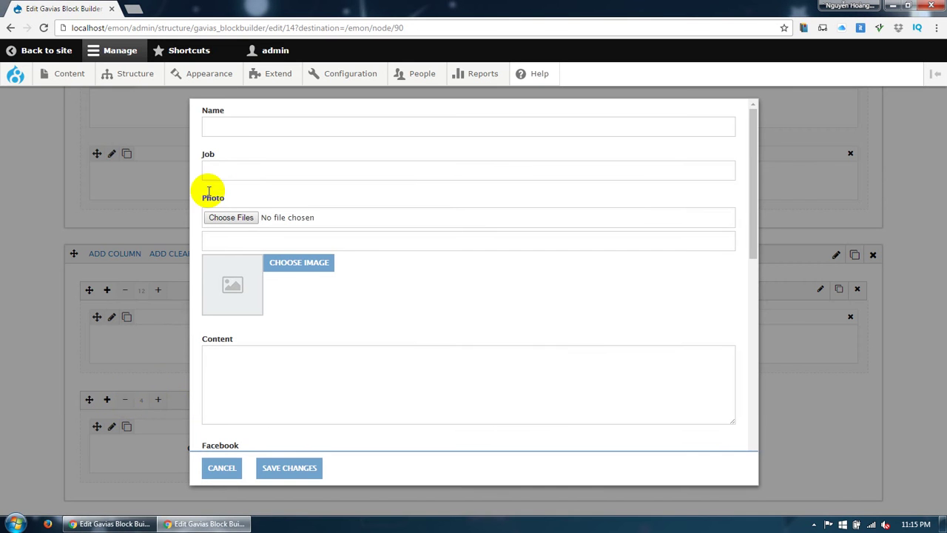
pyautogui.click(237, 127)
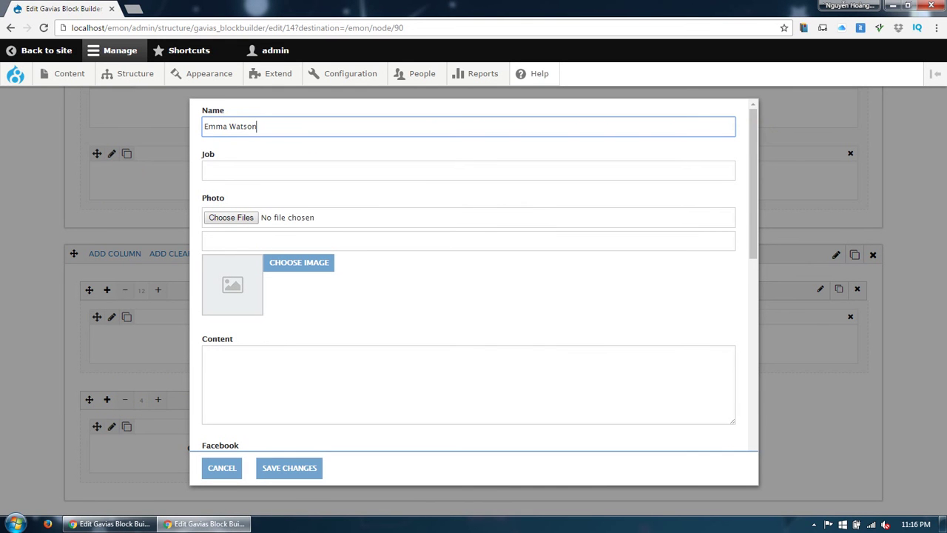
pyautogui.click(320, 171)
pyautogui.write('developer')
pyautogui.click(234, 217)
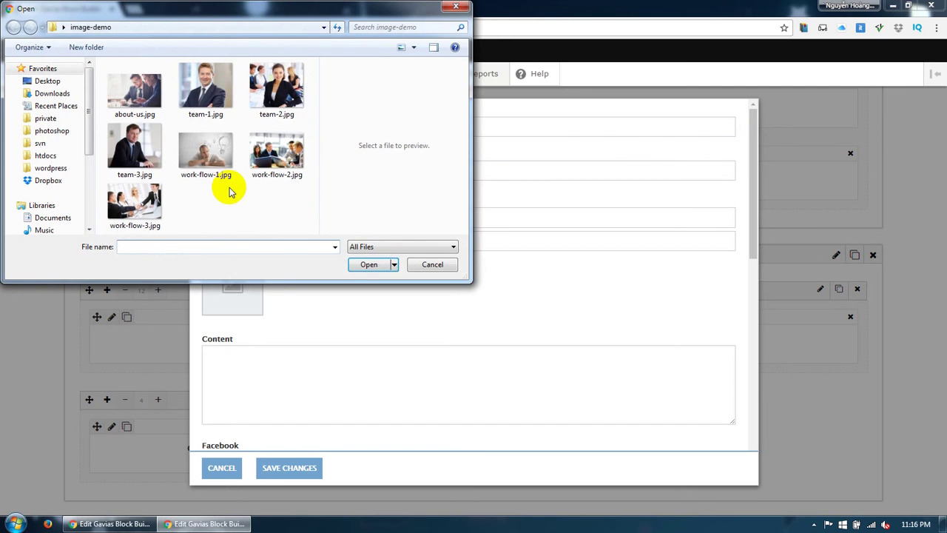
pyautogui.doubleClick(206, 111)
# Fill the team member's content with the "Aenean sollicitudin, lorem quis bibendum auctor" placeholder sentence
pyautogui.scroll(-1, 295, 334)
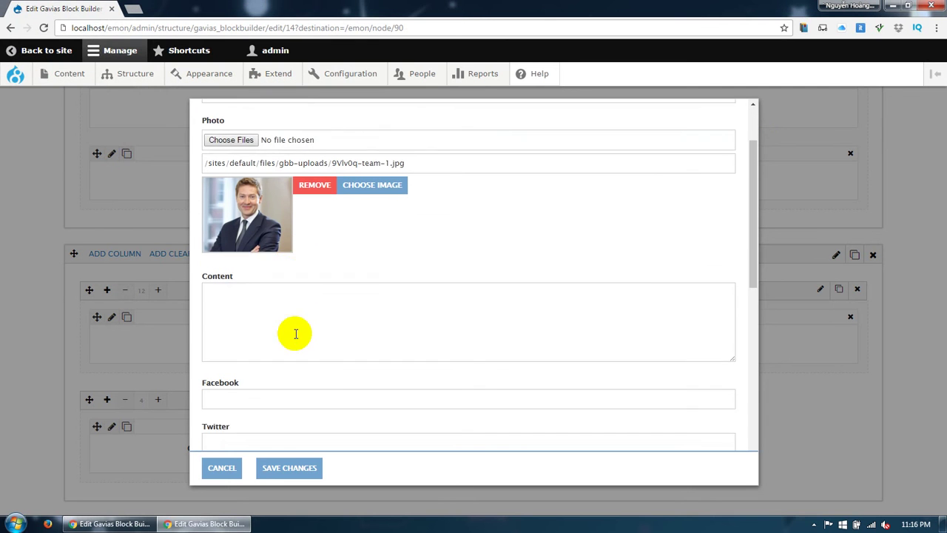
pyautogui.scroll(-1, 295, 334)
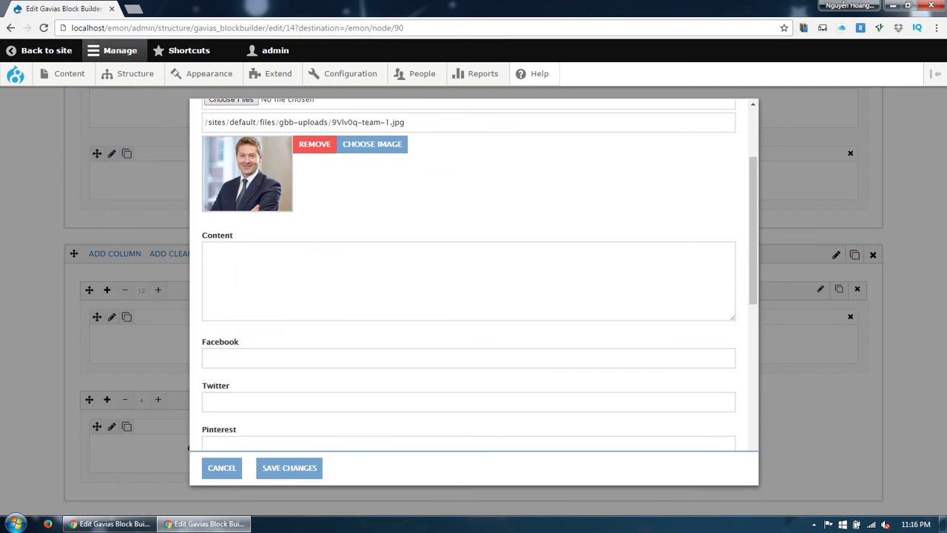
pyautogui.click(533, 304)
pyautogui.write('Aenean sollicitudin, lorem quis bibendum auctor, nisi elit consequat ipsum, nec sagittis sem nibh id elit.')
# Set the team member's Facebook, Twitter, Pinterest and Google links to "#" and save the Our Team element
pyautogui.click(363, 356)
pyautogui.write('#')
pyautogui.click(284, 400)
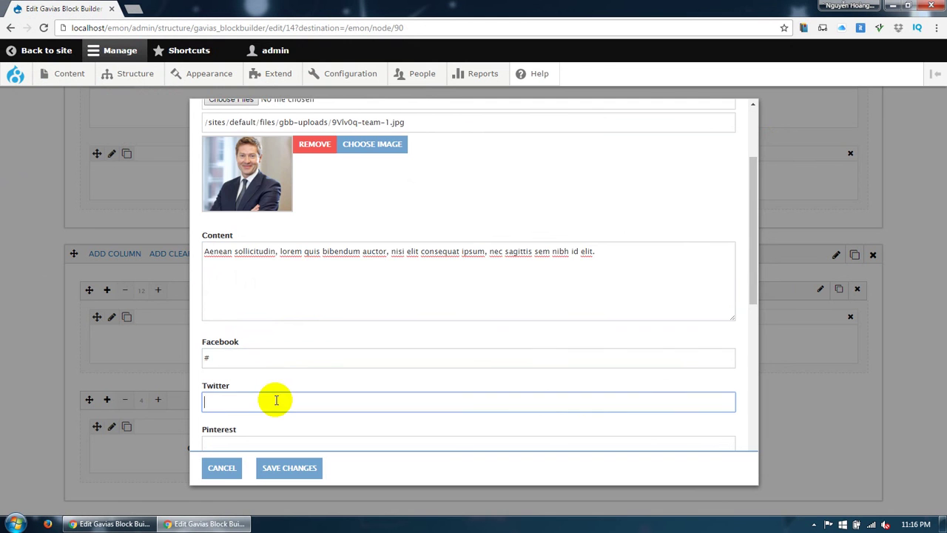
pyautogui.write('#')
pyautogui.scroll(-3, 273, 396)
pyautogui.click(271, 328)
pyautogui.write('#')
pyautogui.click(255, 370)
pyautogui.write('#')
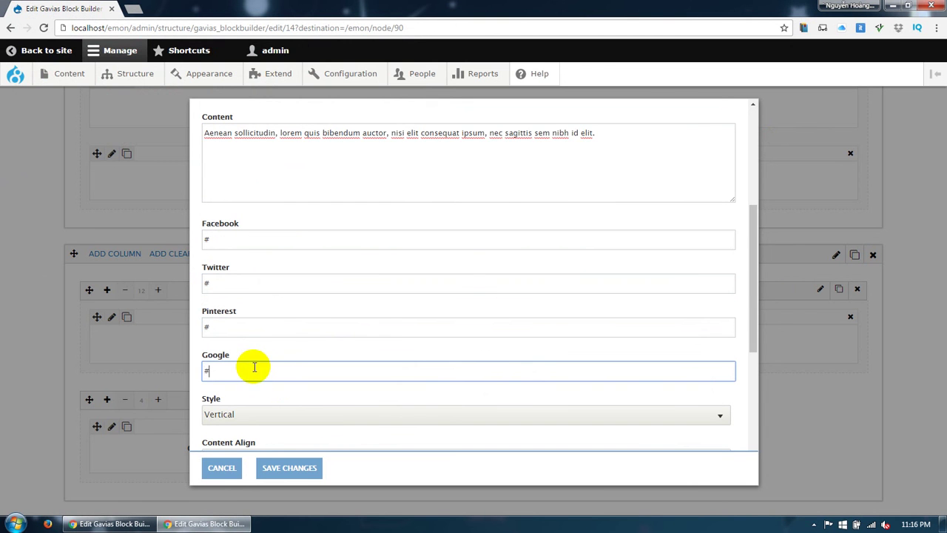
pyautogui.click(277, 466)
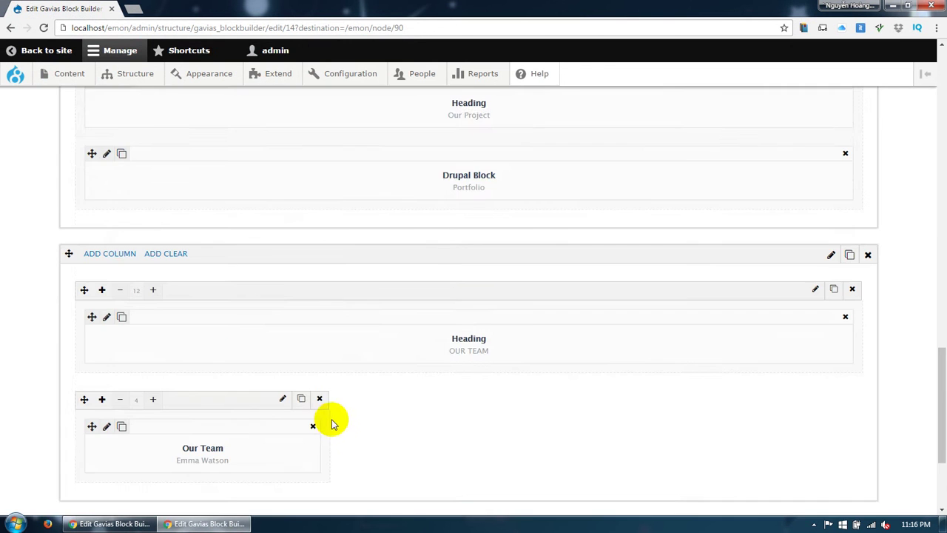
# Duplicate the Our Team column to make four columns in one line, each reduced to a width of 3
pyautogui.scroll(-3, 332, 422)
pyautogui.click(300, 288)
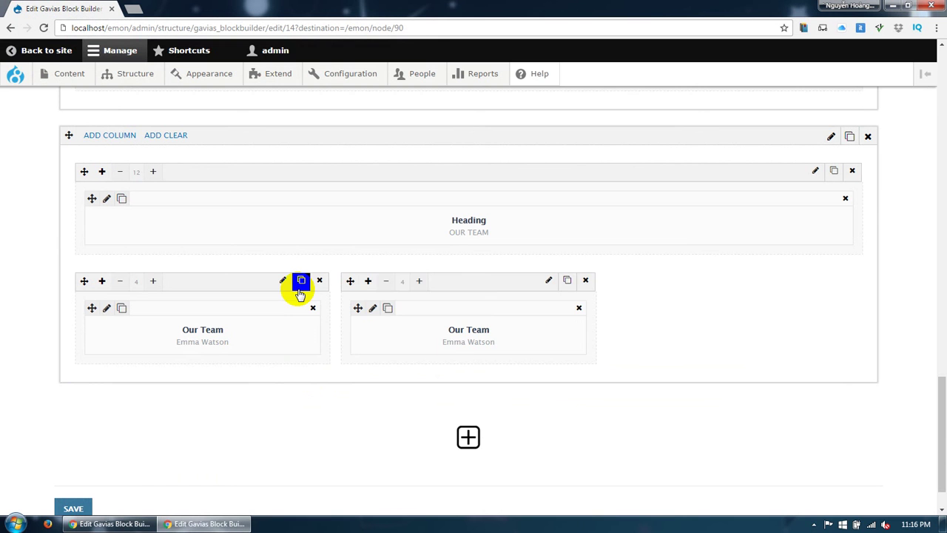
pyautogui.click(300, 288)
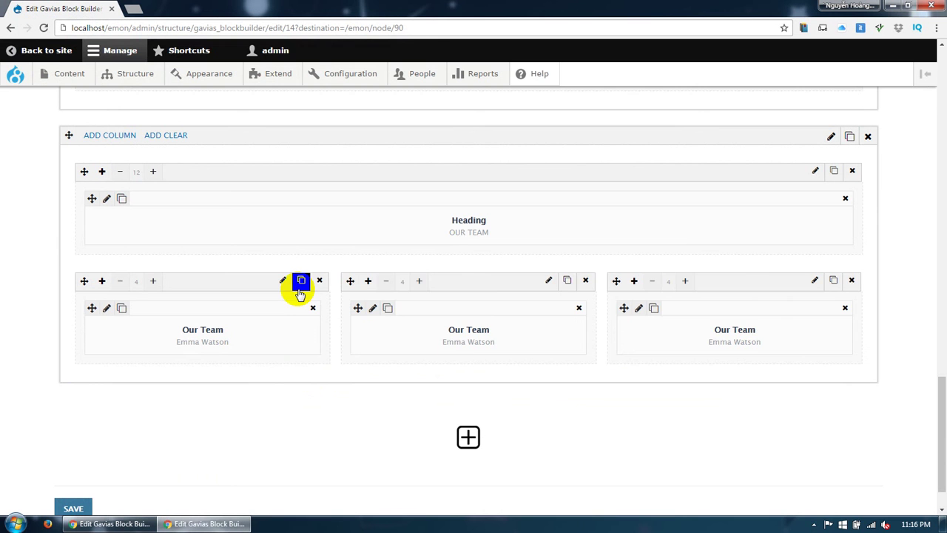
pyautogui.click(117, 286)
pyautogui.click(319, 284)
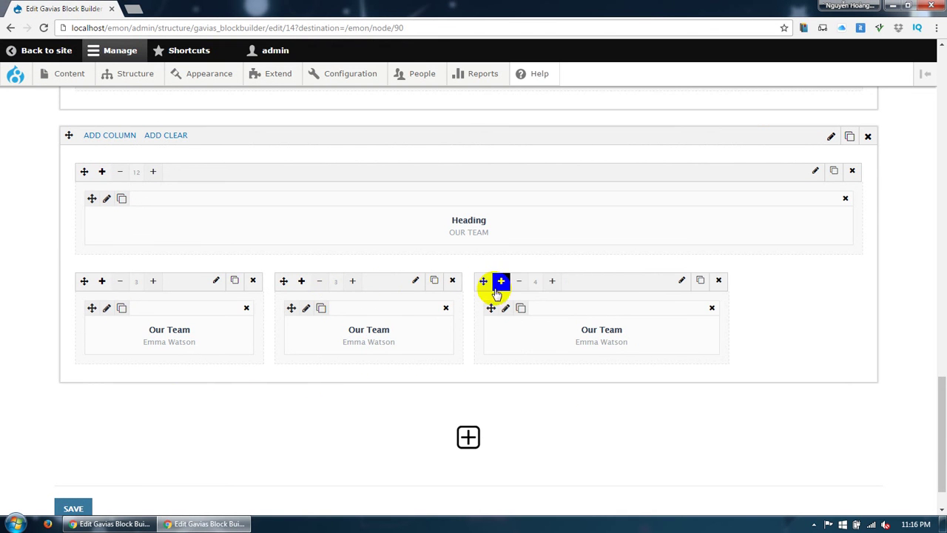
pyautogui.click(520, 282)
pyautogui.click(634, 280)
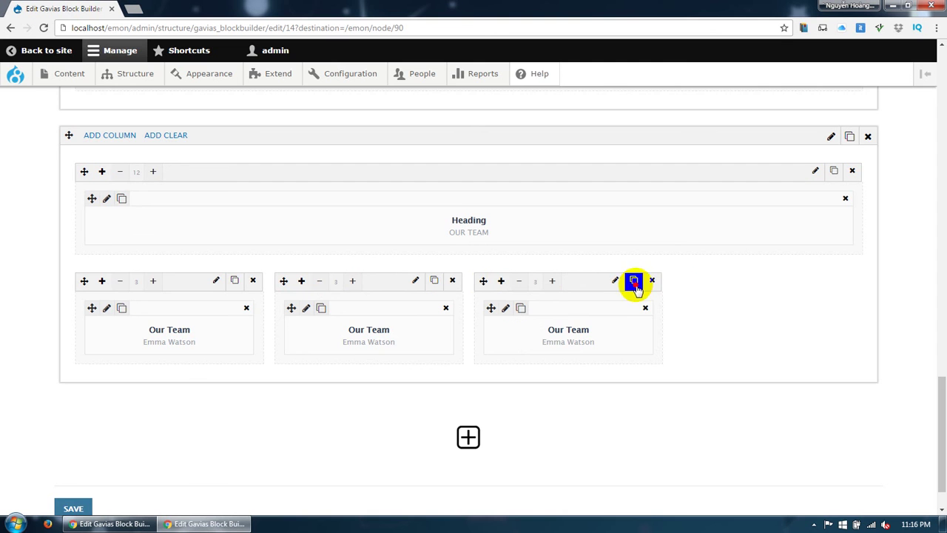
# Save the block builder layout and check the "OUR TEAM" section on the Home demo page
pyautogui.scroll(-1, 185, 383)
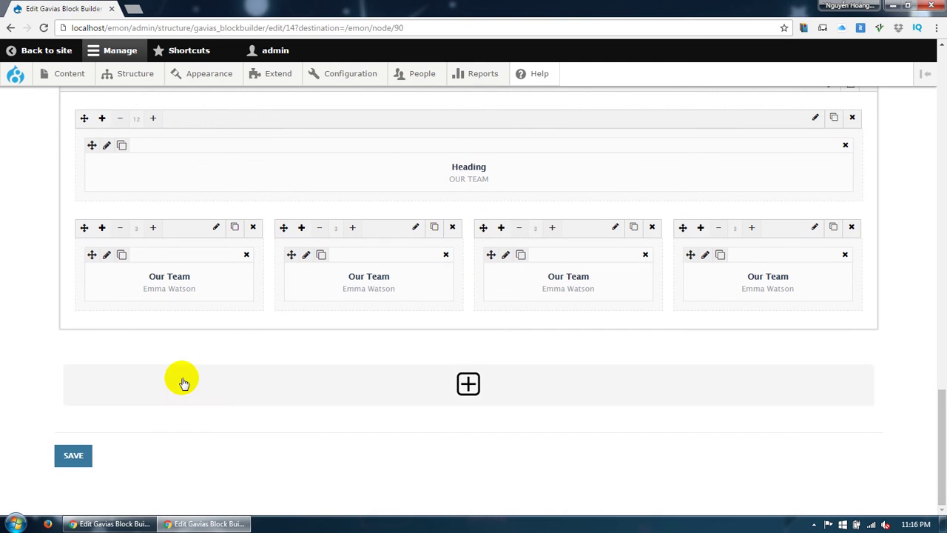
pyautogui.click(110, 456)
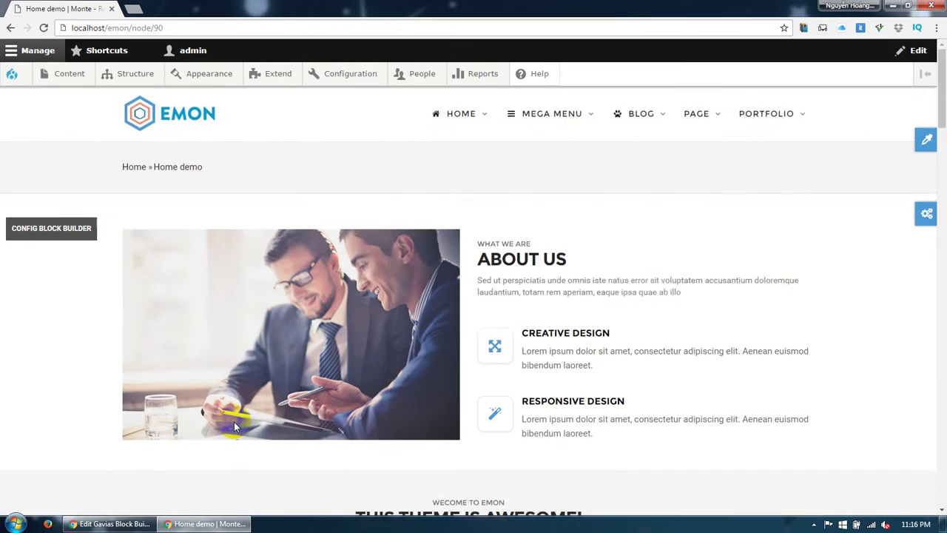
pyautogui.scroll(-15, 233, 427)
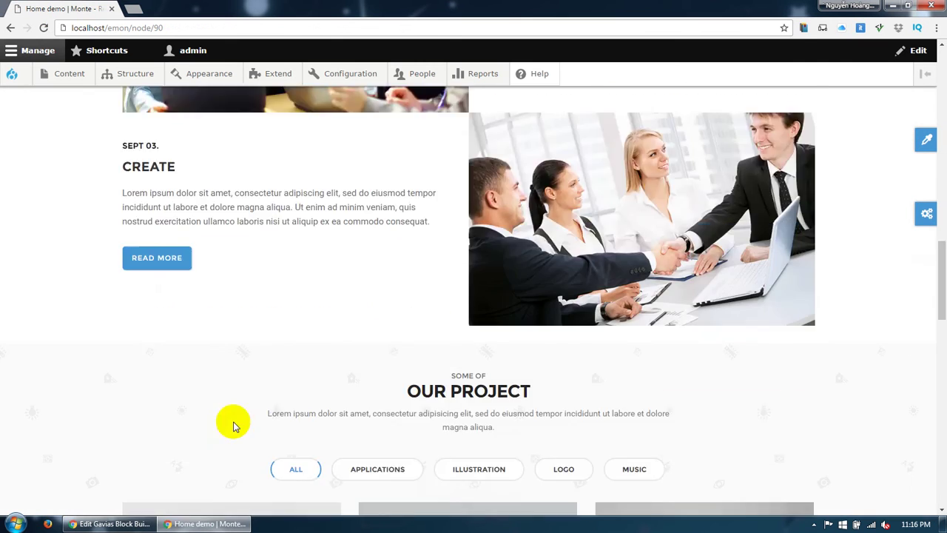
pyautogui.scroll(-10, 234, 427)
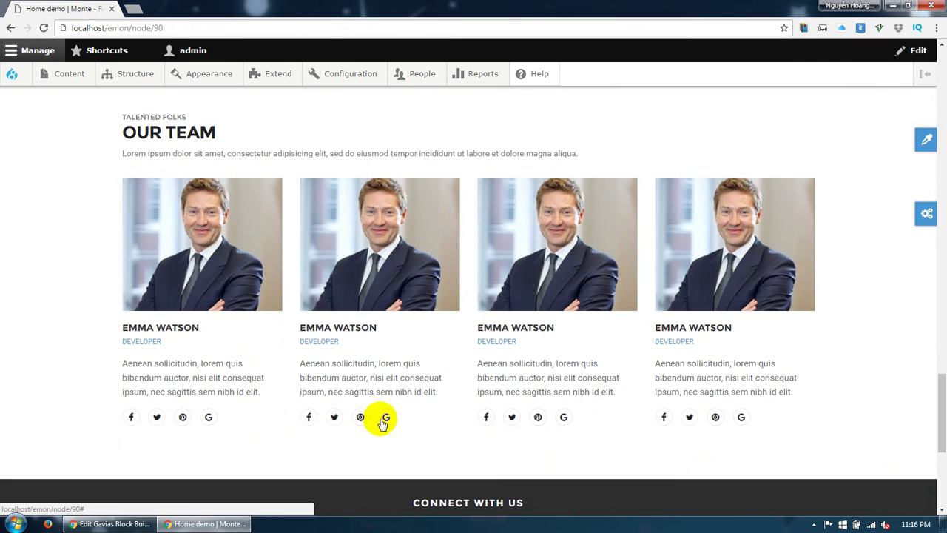
# Reopen the page's block builder configuration and add a new row with a 1/1 column below the "OUR TEAM" row
pyautogui.moveTo(935, 413); pyautogui.dragTo(935, 100)
pyautogui.click(78, 126)
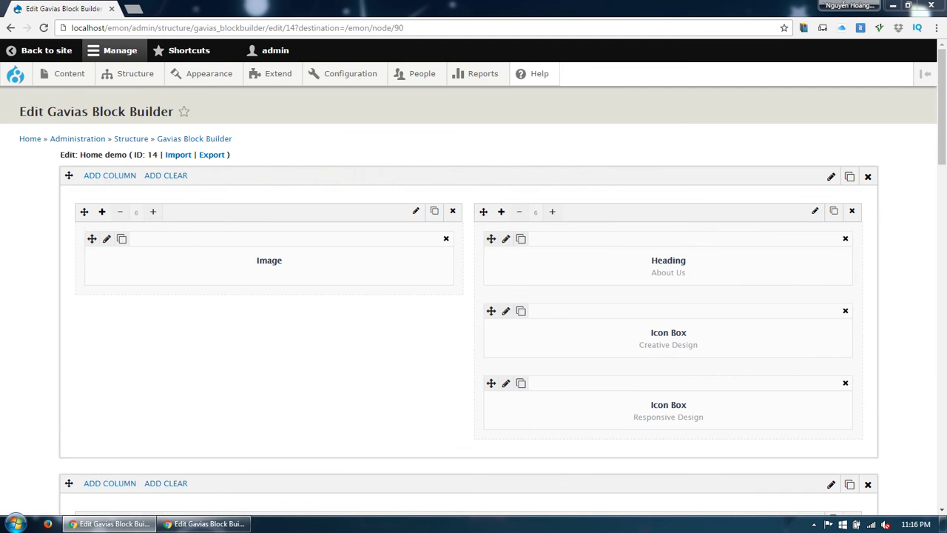
pyautogui.scroll(-1, 613, 344)
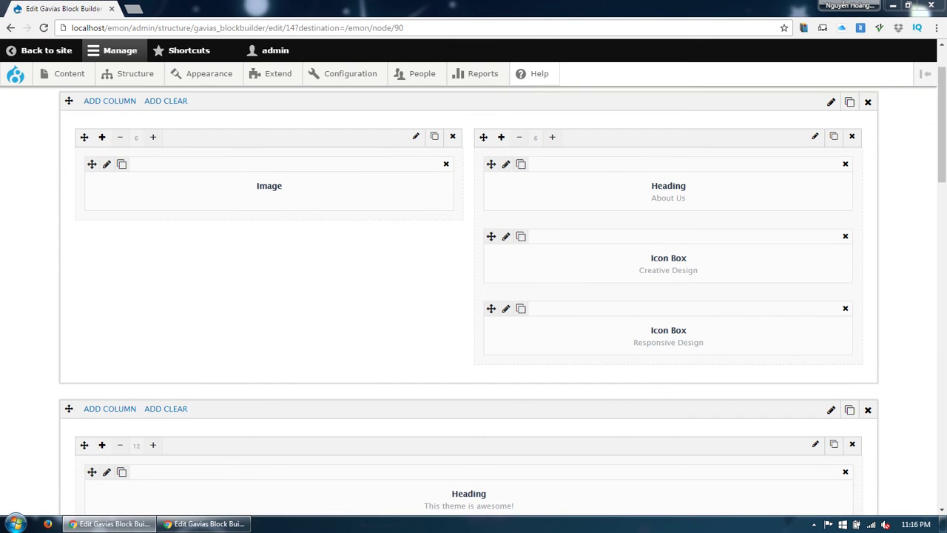
pyautogui.moveTo(938, 191); pyautogui.dragTo(541, 465)
pyautogui.click(467, 404)
pyautogui.scroll(-1, 256, 390)
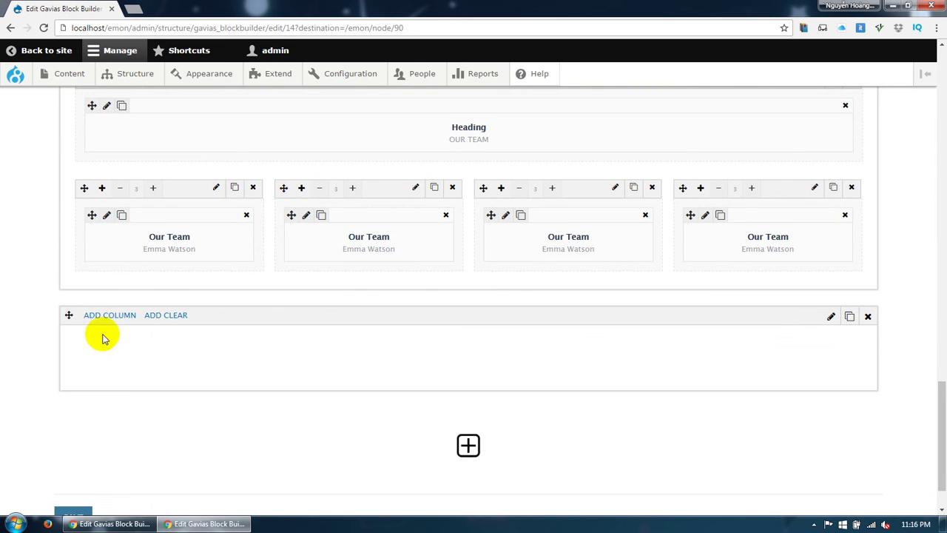
pyautogui.click(108, 316)
pyautogui.scroll(-1, 119, 422)
pyautogui.click(114, 458)
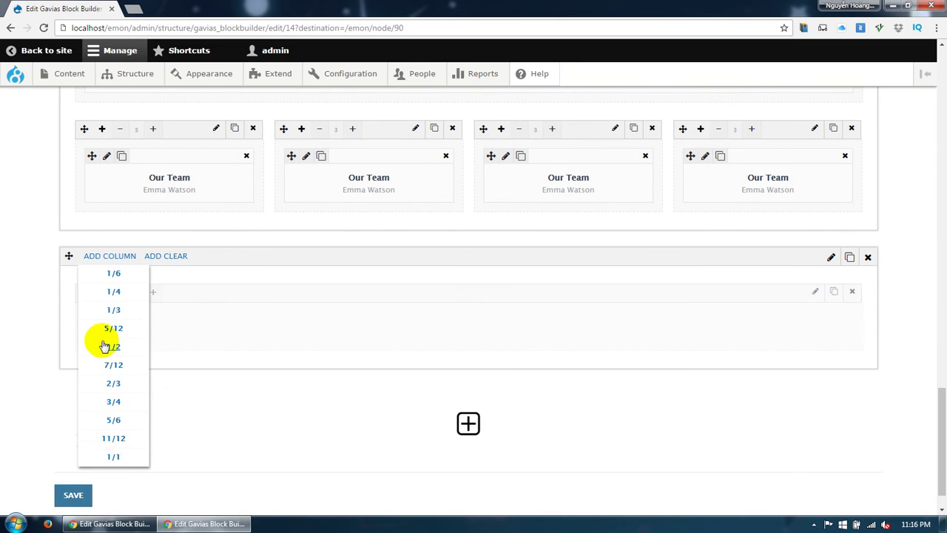
# Add a Heading element to the new column with the title "CLIENTS REVIEWS" and the subtitle "TESTIMONIALS"
pyautogui.click(101, 292)
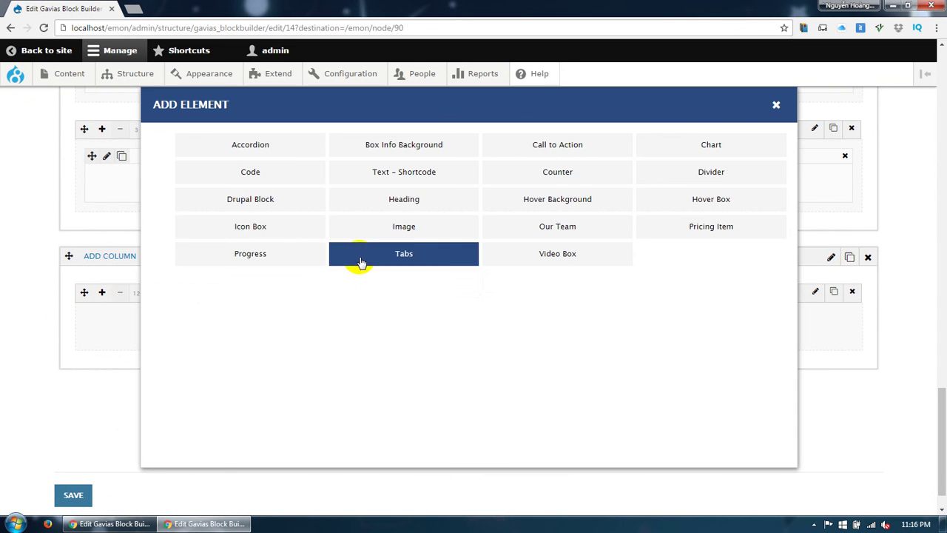
pyautogui.click(388, 203)
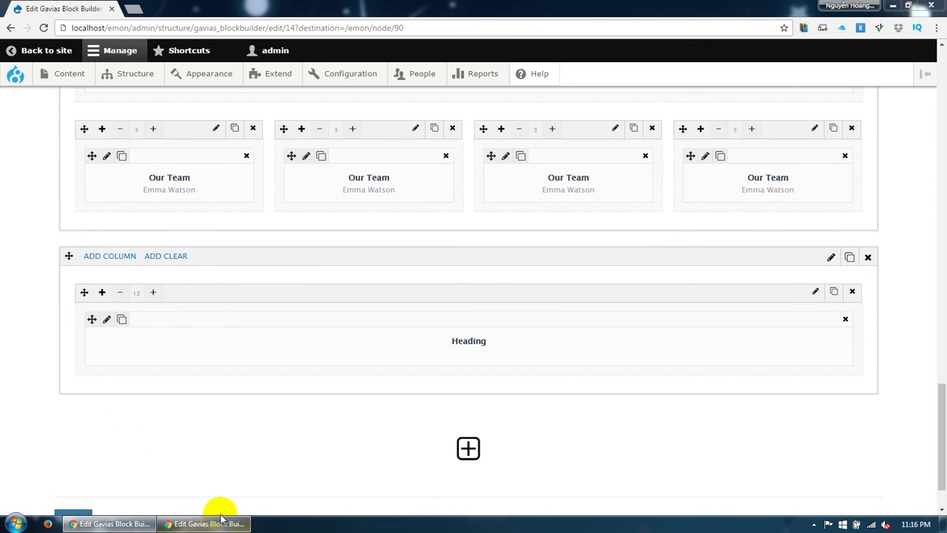
pyautogui.click(107, 319)
pyautogui.click(237, 129)
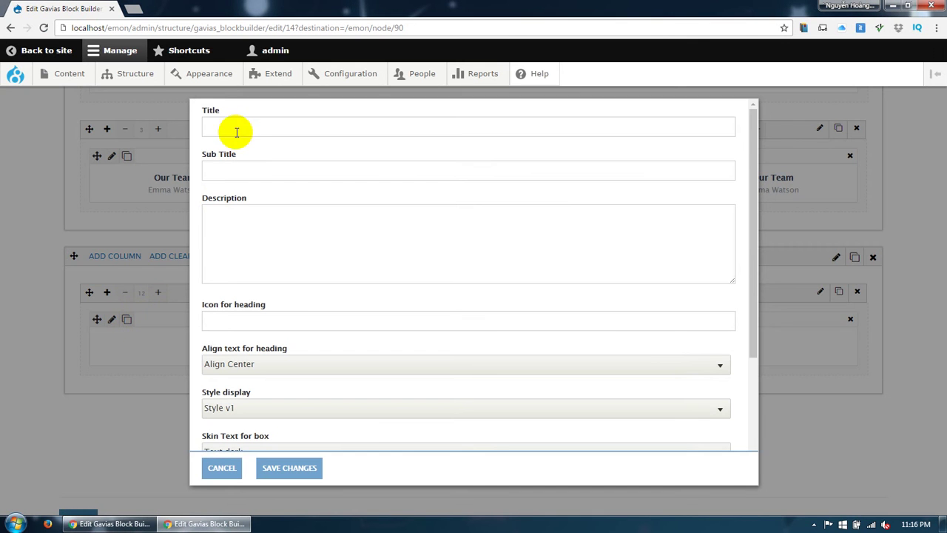
pyautogui.write('CLIENTS REVIEWS')
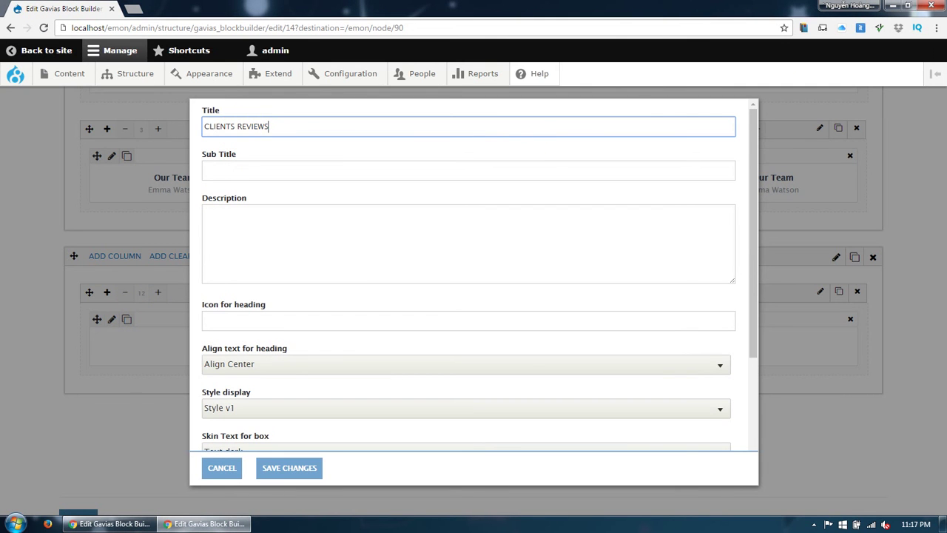
pyautogui.click(333, 169)
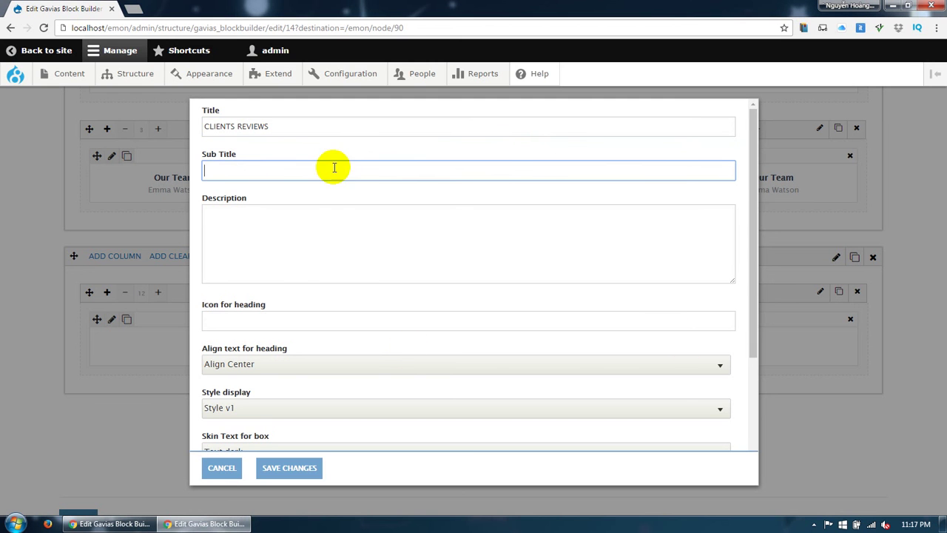
pyautogui.write('TESTIMONIALS')
# Set the heading's text skin to Text light and save the heading
pyautogui.scroll(-3, 283, 363)
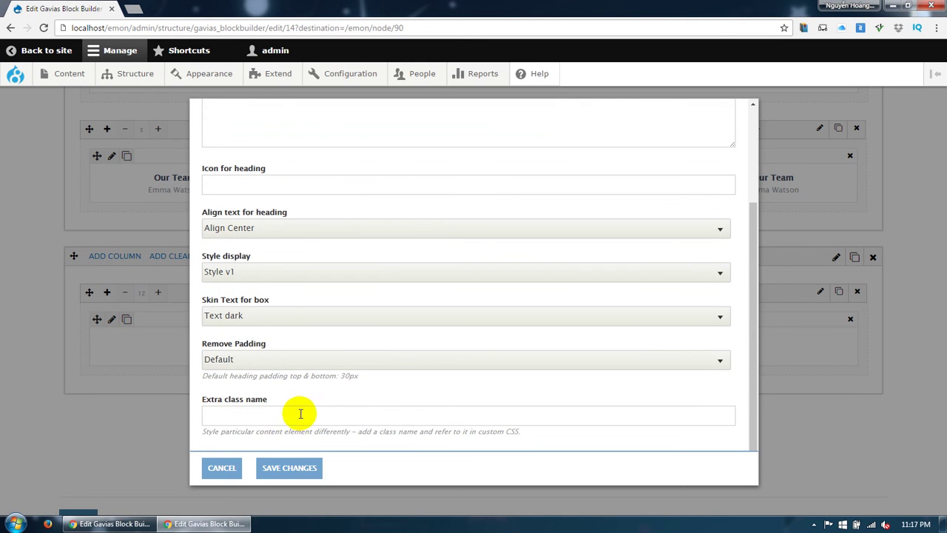
pyautogui.click(249, 316)
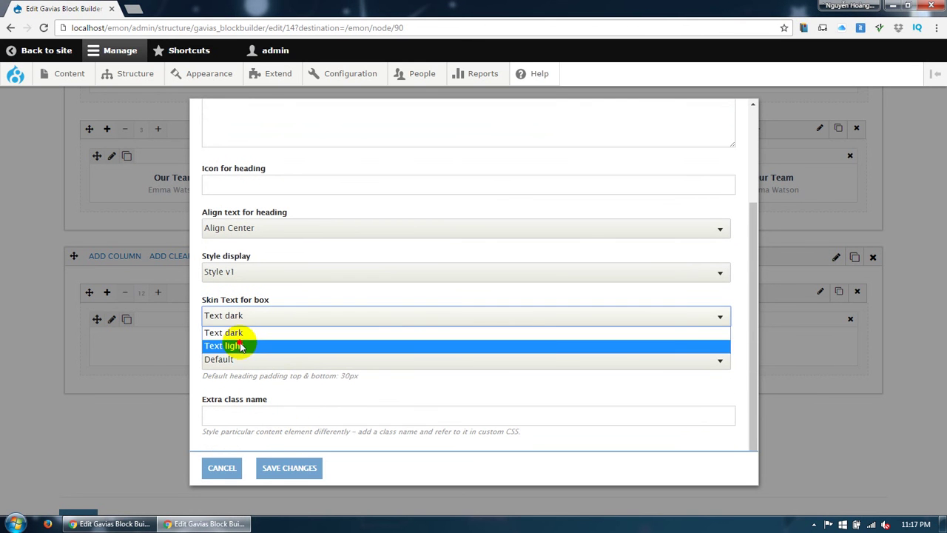
pyautogui.click(240, 346)
pyautogui.click(280, 472)
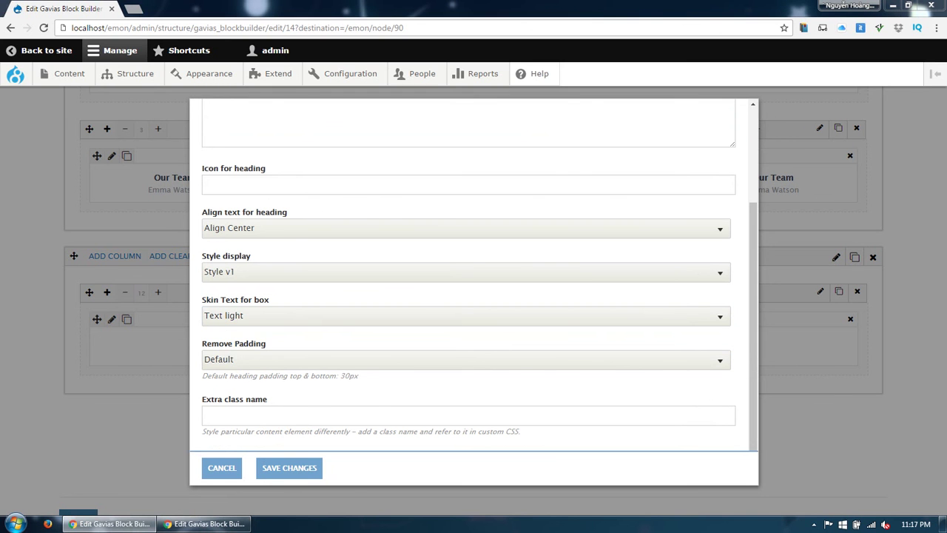
pyautogui.click(296, 469)
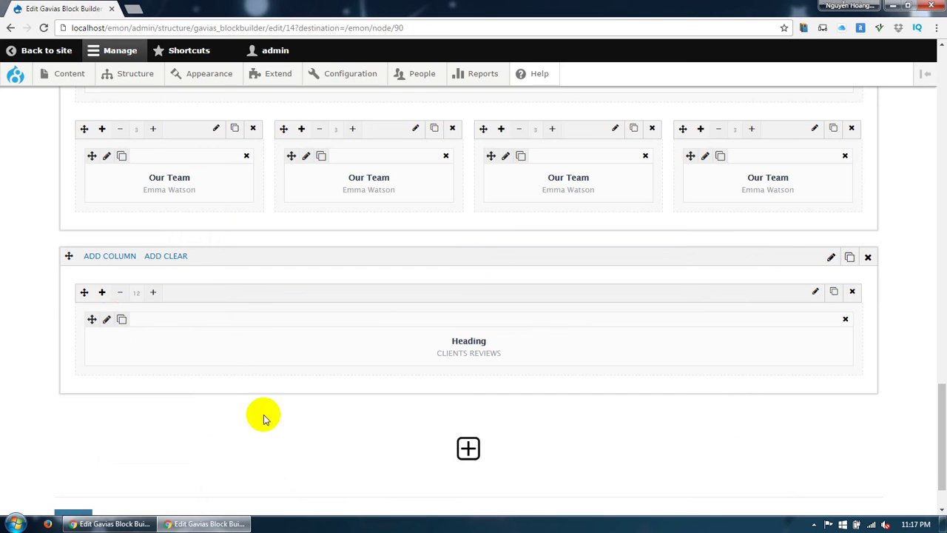
# Add a Drupal Block element below the heading, showing "Testimonial: Testimonial Carousel v1" with the admin title "Testimonial", and save it
pyautogui.click(103, 295)
pyautogui.click(231, 205)
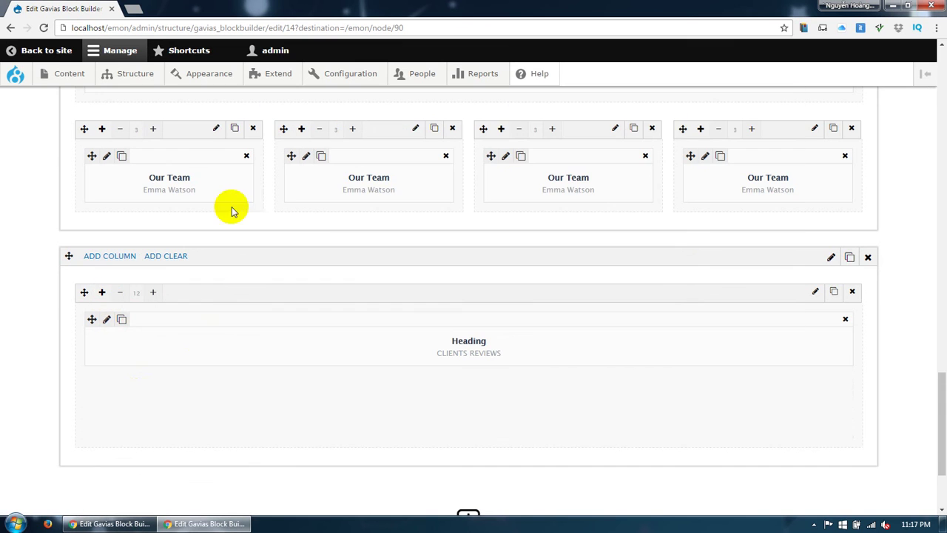
pyautogui.click(113, 397)
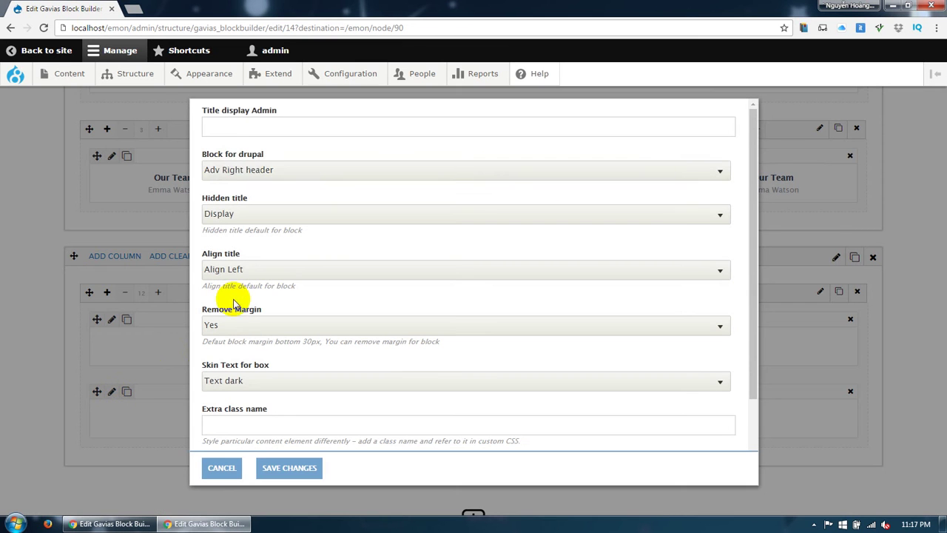
pyautogui.click(230, 169)
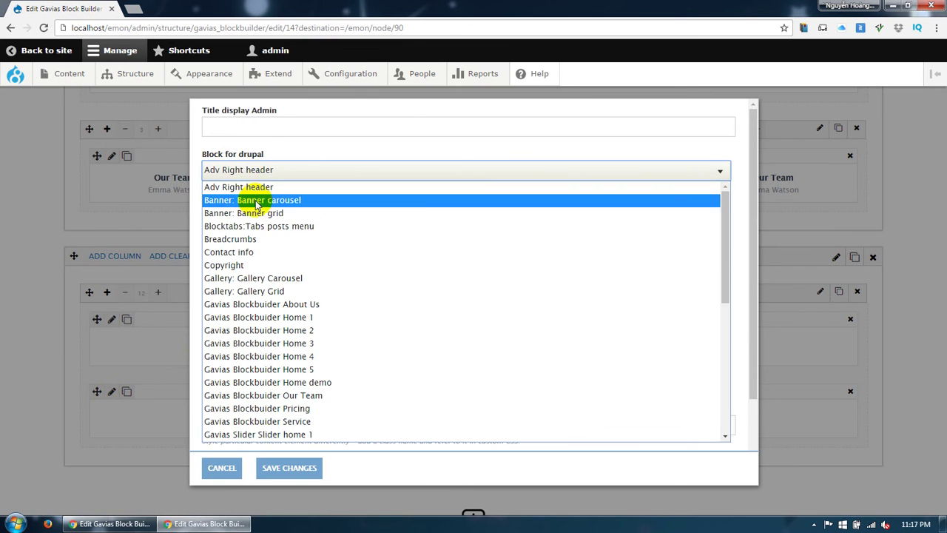
pyautogui.moveTo(725, 254); pyautogui.dragTo(501, 383)
pyautogui.click(372, 425)
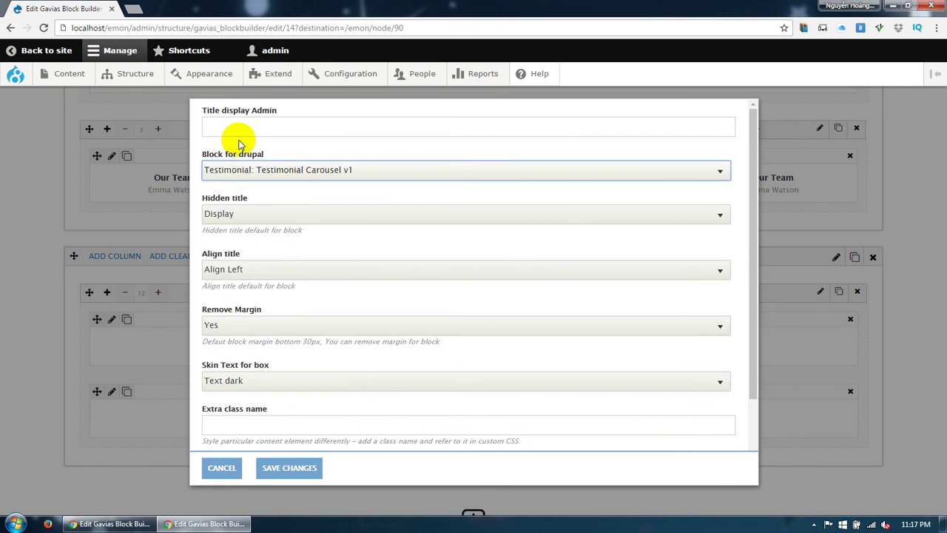
pyautogui.click(250, 124)
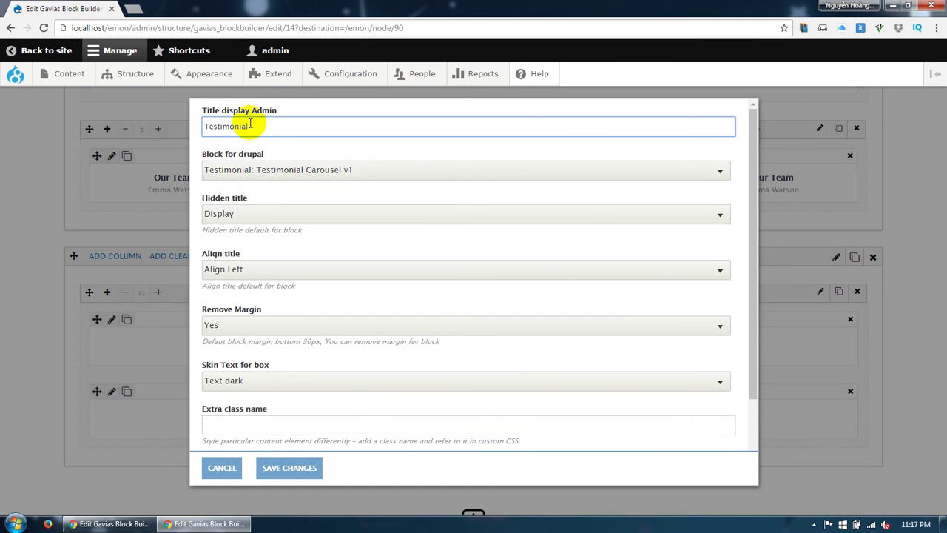
pyautogui.click(274, 467)
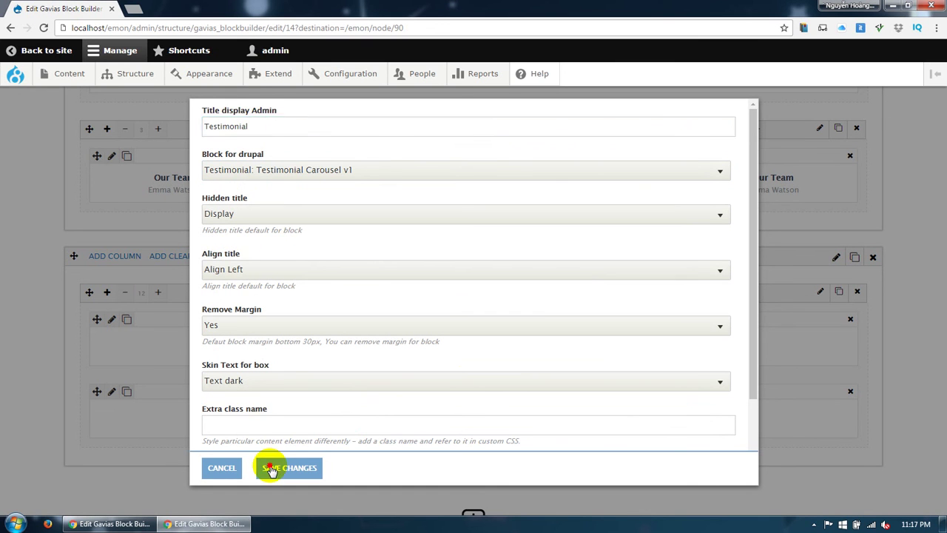
# Choose the already uploaded bg-testimonial.jpg as the background image of the "CLIENTS REVIEWS" row
pyautogui.scroll(-2, 247, 444)
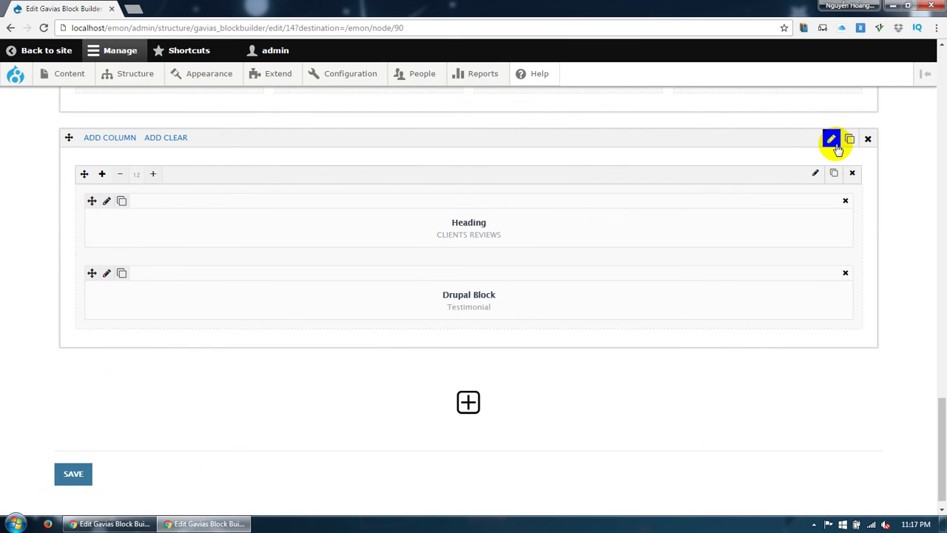
pyautogui.click(835, 139)
pyautogui.click(296, 205)
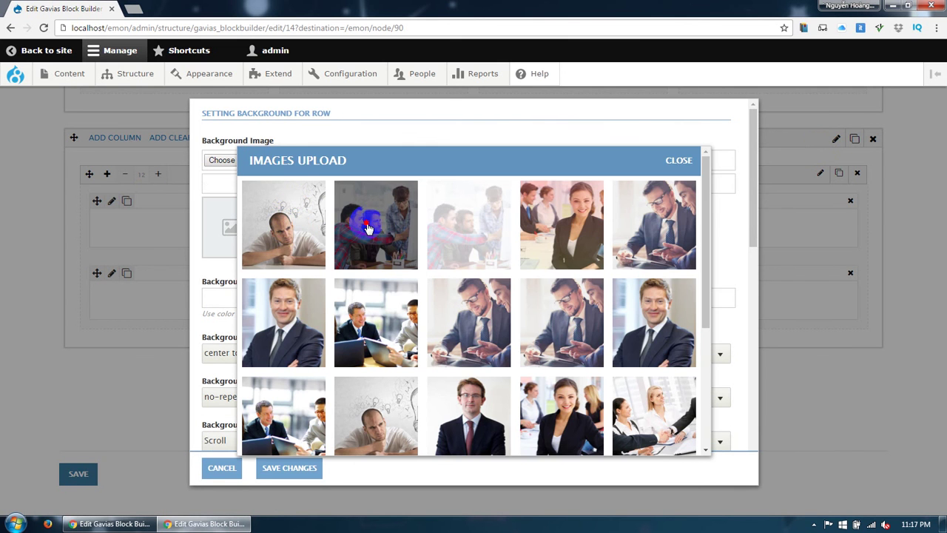
pyautogui.click(369, 229)
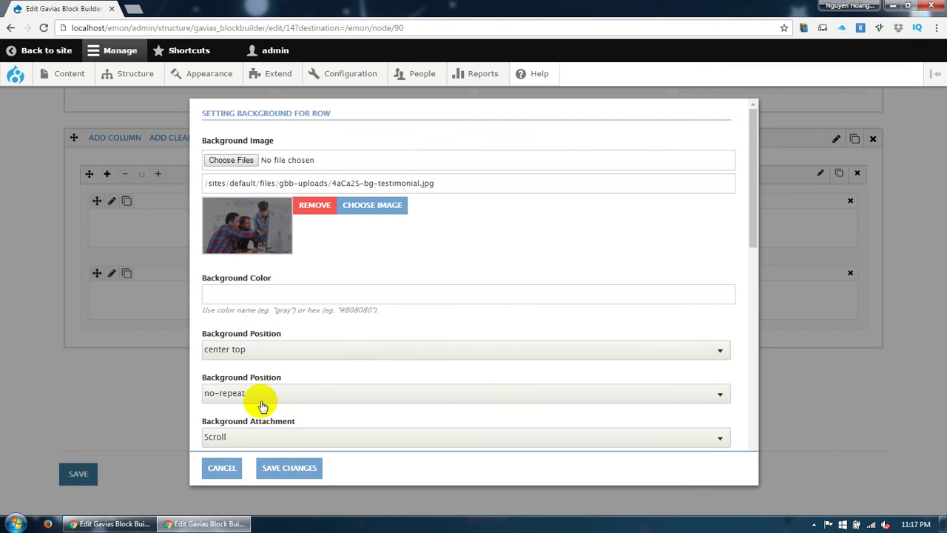
# Set the "CLIENTS REVIEWS" row's background attachment to Fixed - Parallax, then save the row settings and the block builder page
pyautogui.scroll(-1, 253, 414)
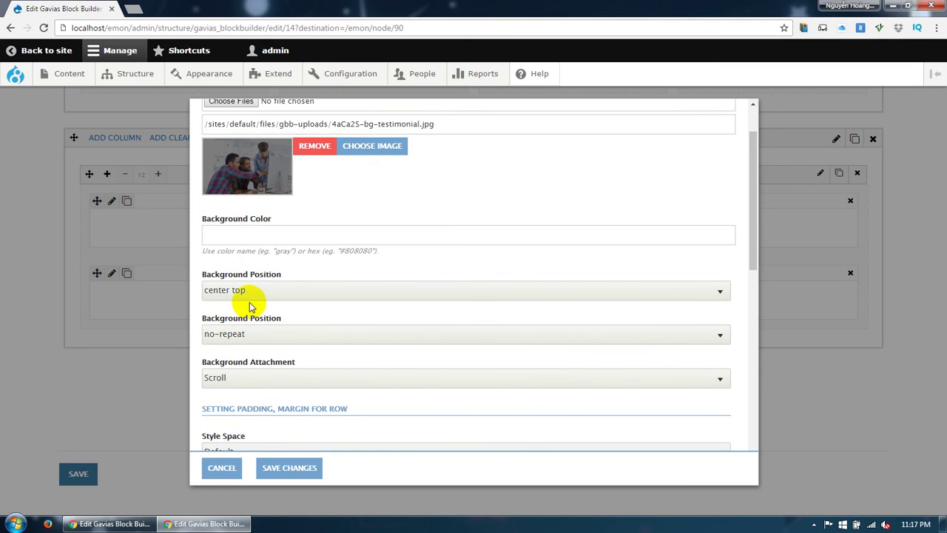
pyautogui.click(244, 378)
pyautogui.click(229, 408)
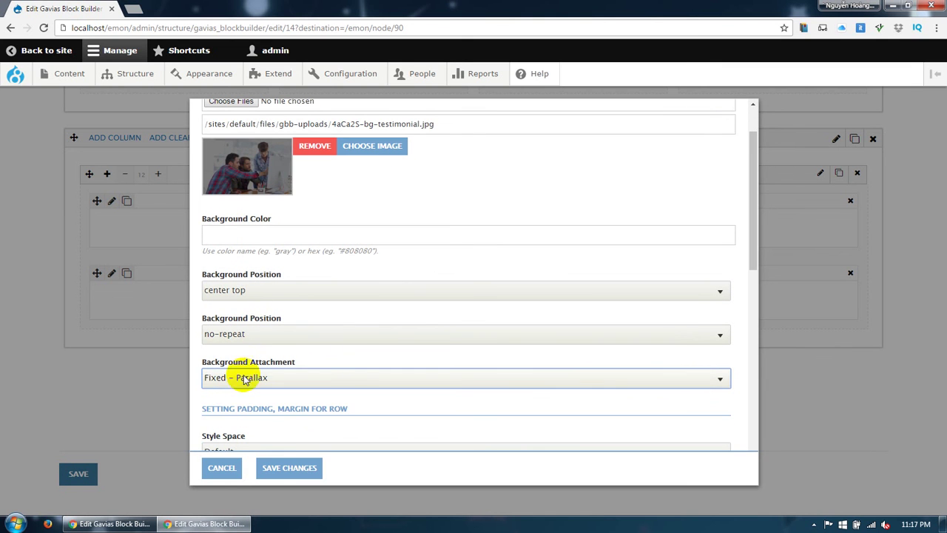
pyautogui.click(279, 468)
pyautogui.click(85, 459)
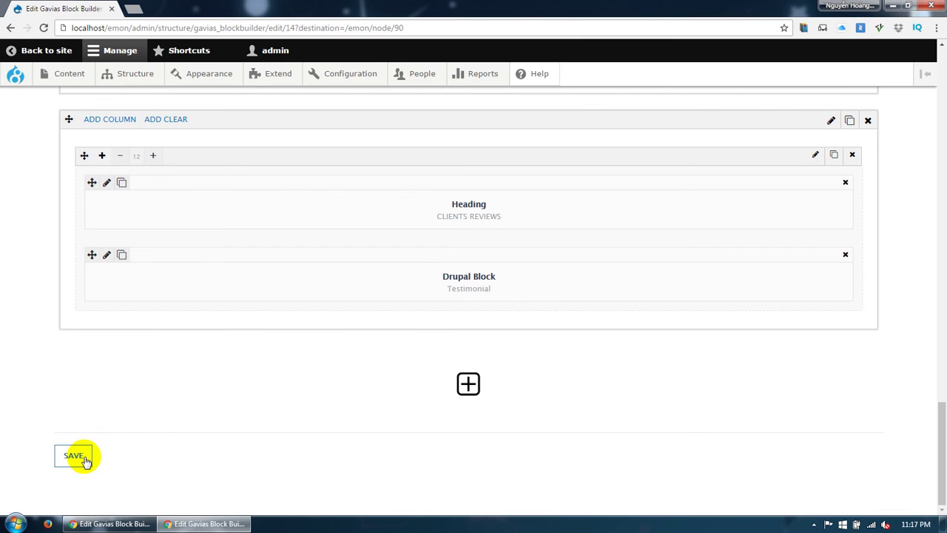
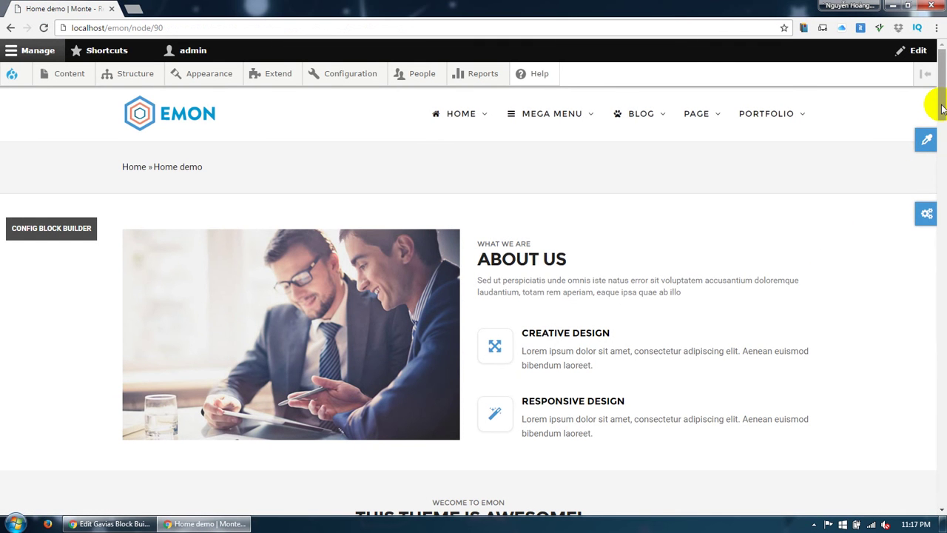
# Check the "CLIENTS REVIEWS" section on the published page by browsing its testimonial slides, playing the video and viewing the parallax background
pyautogui.moveTo(943, 109); pyautogui.dragTo(924, 452)
pyautogui.click(648, 268)
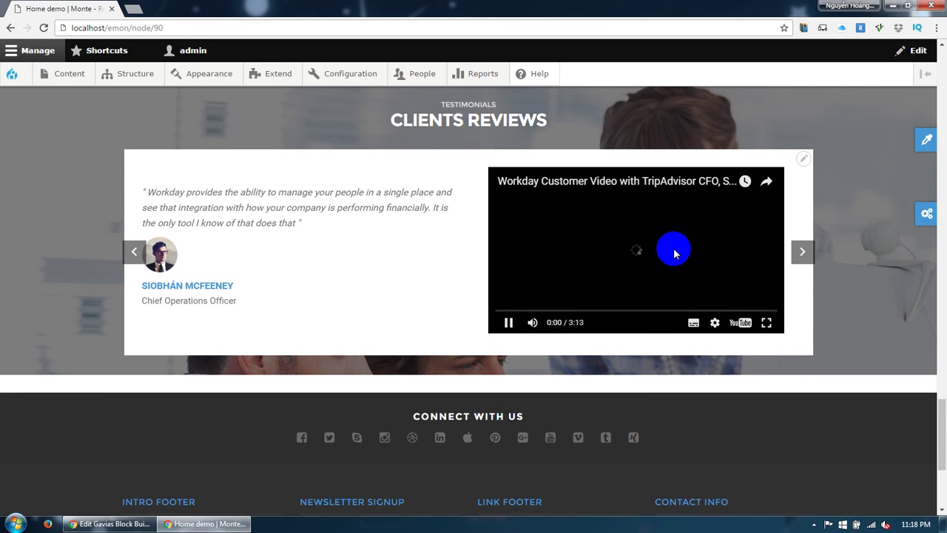
pyautogui.click(802, 257)
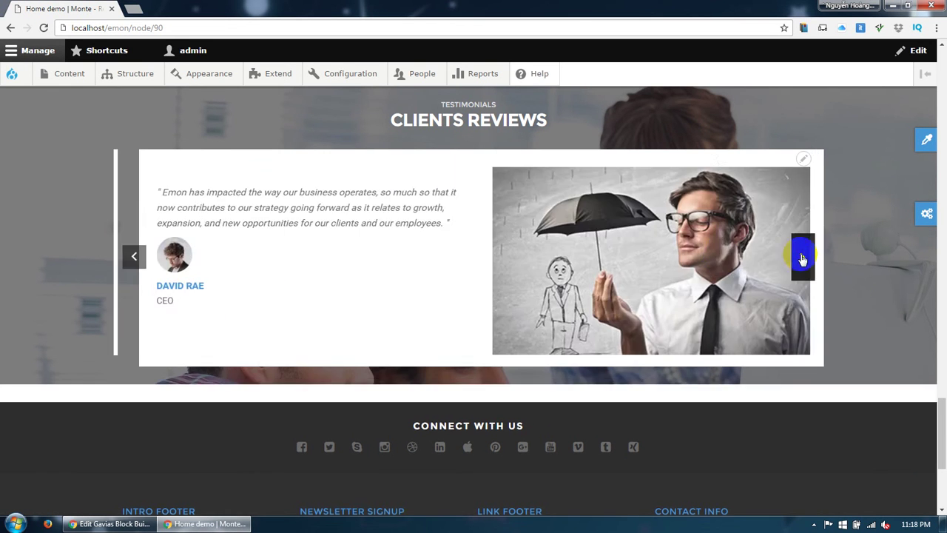
pyautogui.click(803, 259)
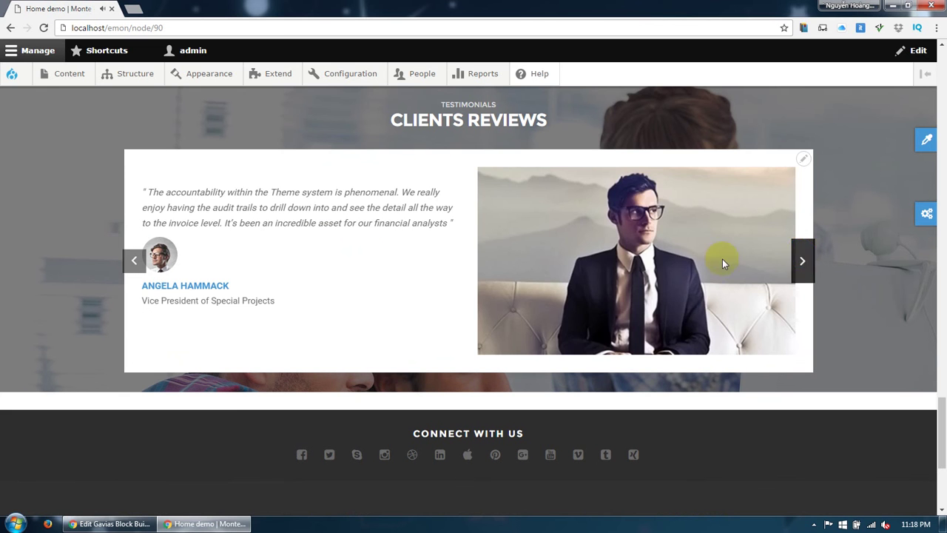
pyautogui.click(135, 264)
pyautogui.click(136, 269)
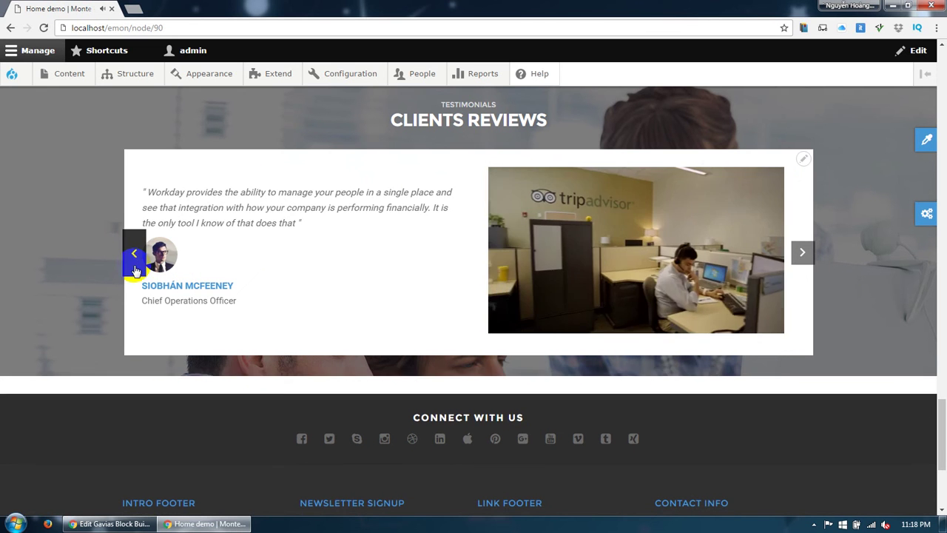
pyautogui.click(547, 322)
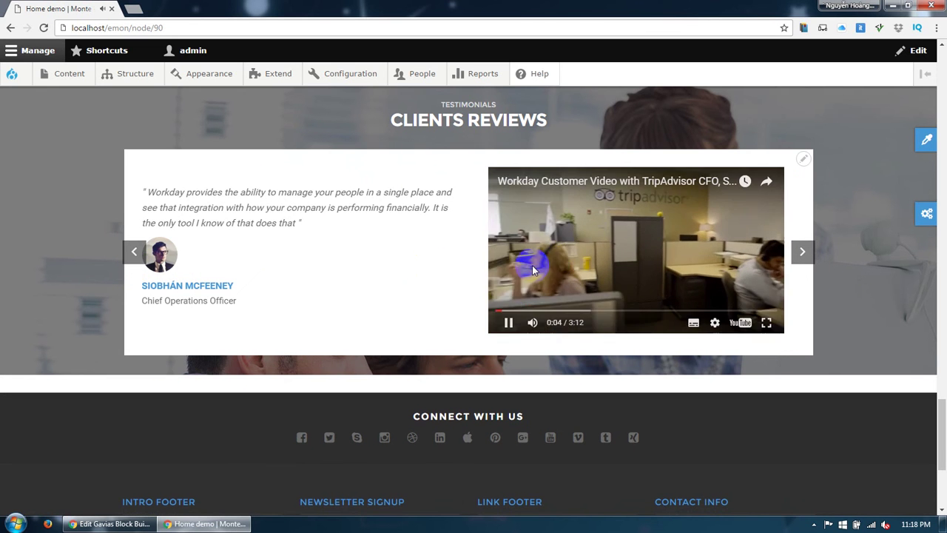
pyautogui.click(523, 309)
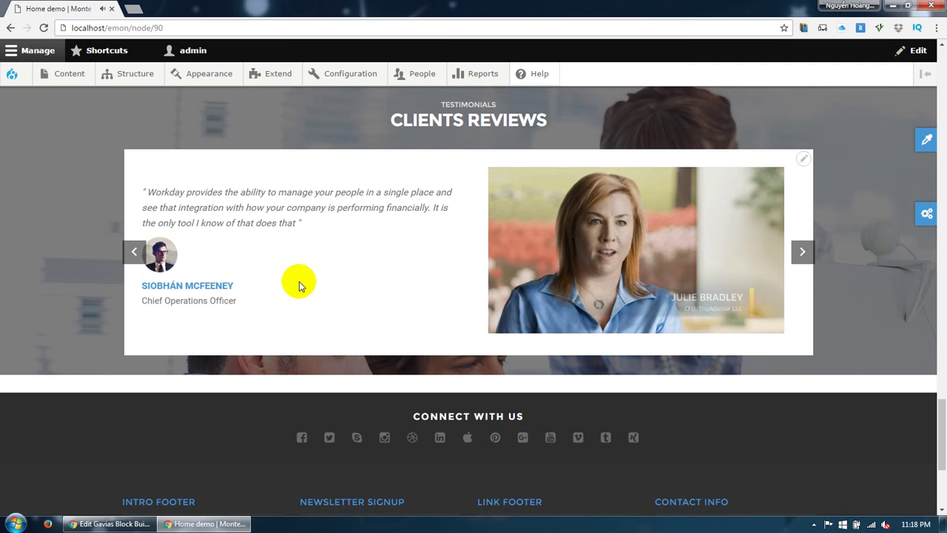
pyautogui.scroll(2, 299, 281)
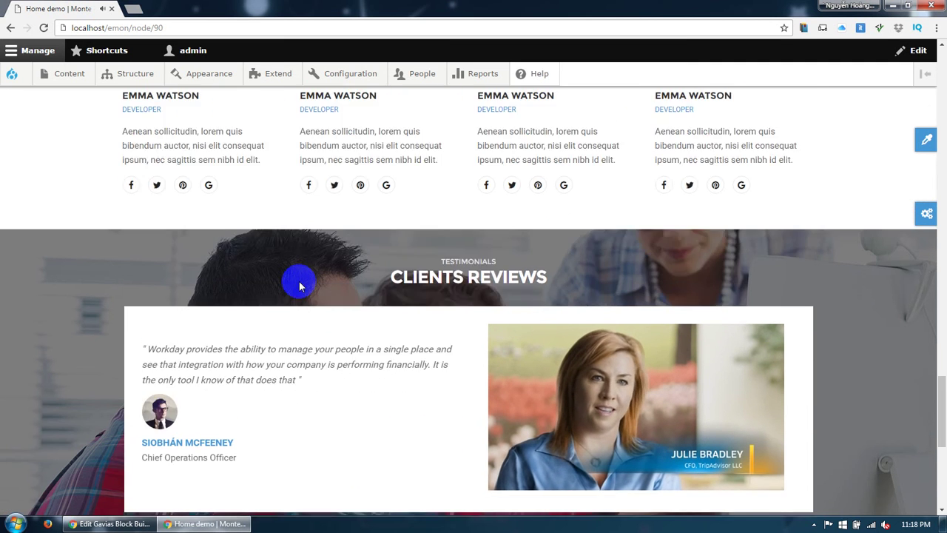
pyautogui.scroll(-1, 299, 282)
pyautogui.scroll(2, 299, 282)
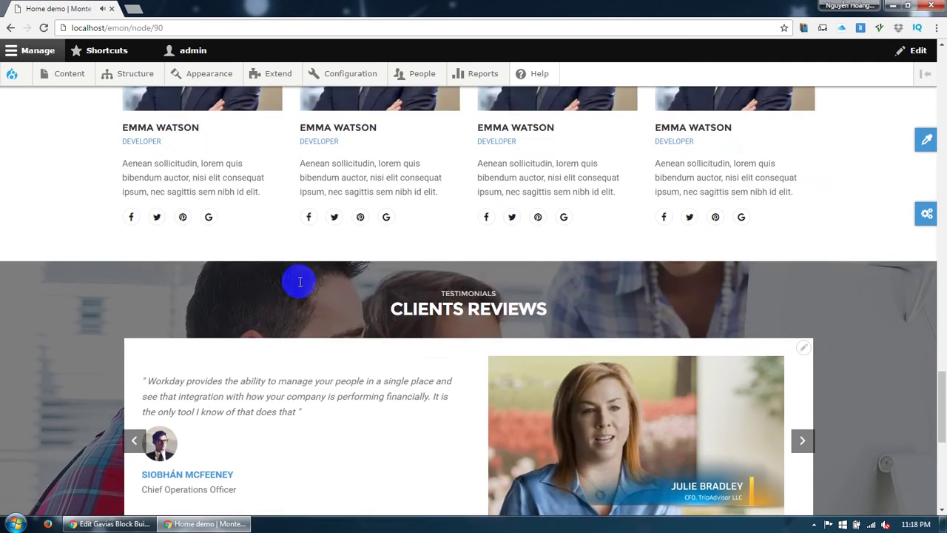
# Reopen the page's block builder configuration and add a new row with a 1/1 column below the "CLIENTS REVIEWS" row
pyautogui.scroll(20, 299, 281)
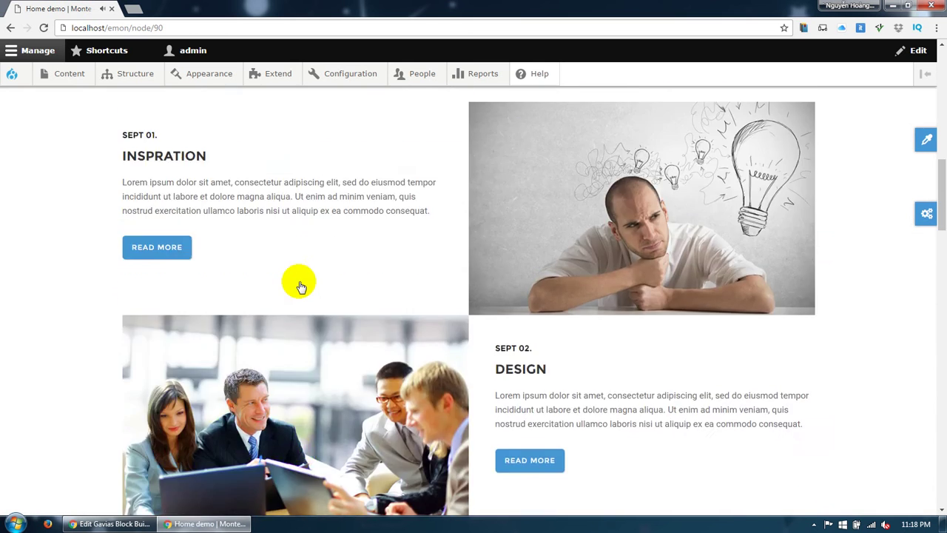
pyautogui.scroll(15, 299, 281)
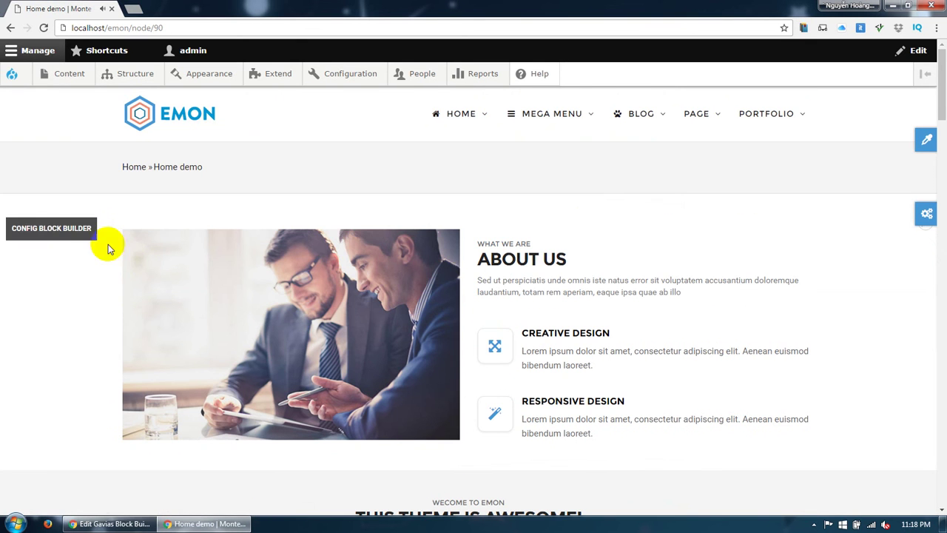
pyautogui.click(85, 237)
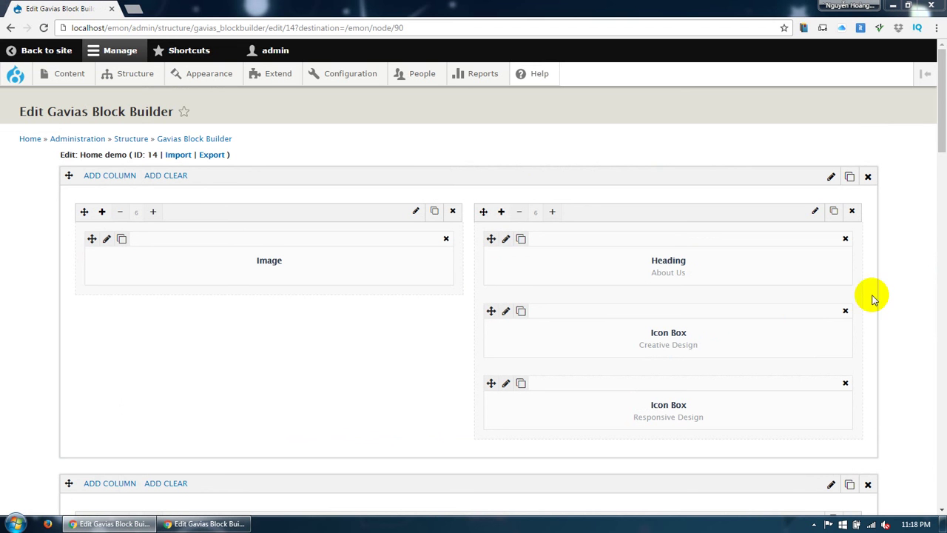
pyautogui.scroll(-15, 851, 232)
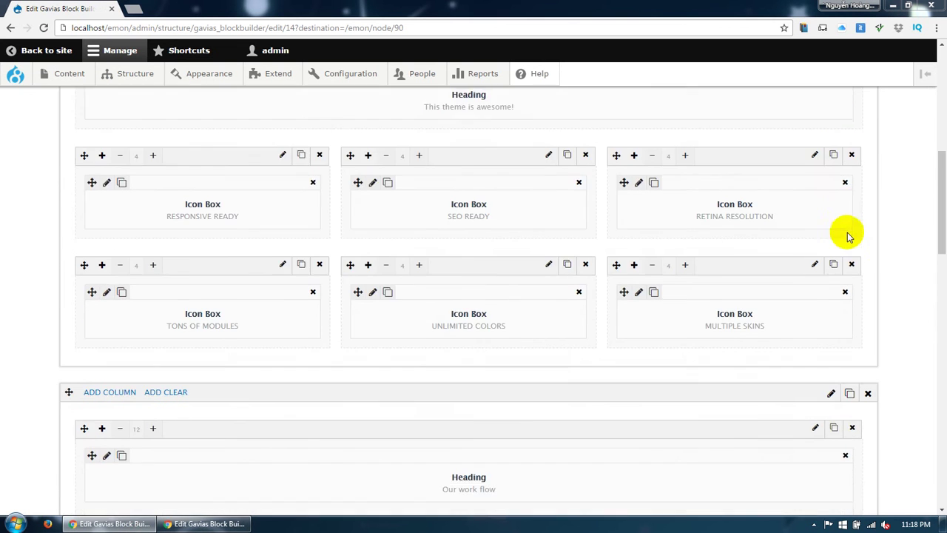
pyautogui.scroll(-6, 850, 239)
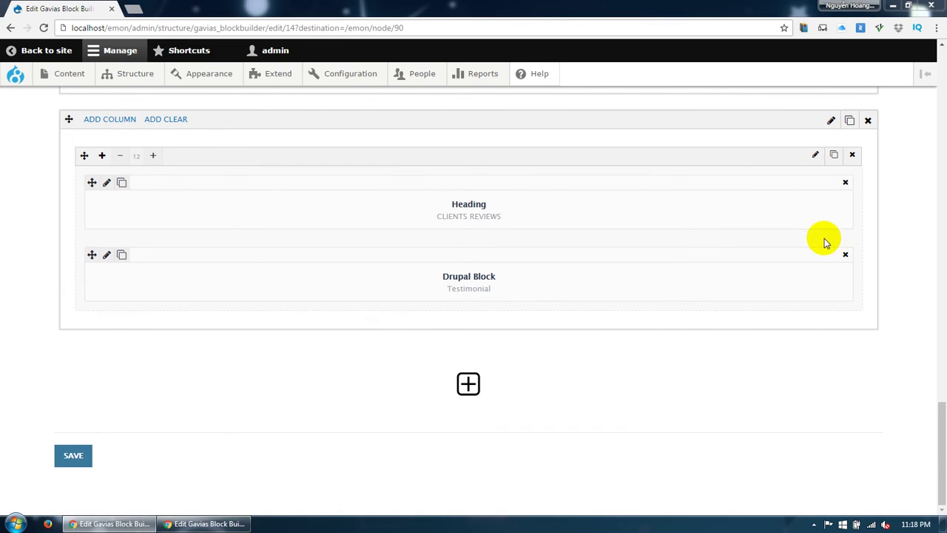
pyautogui.click(469, 383)
pyautogui.scroll(-2, 285, 355)
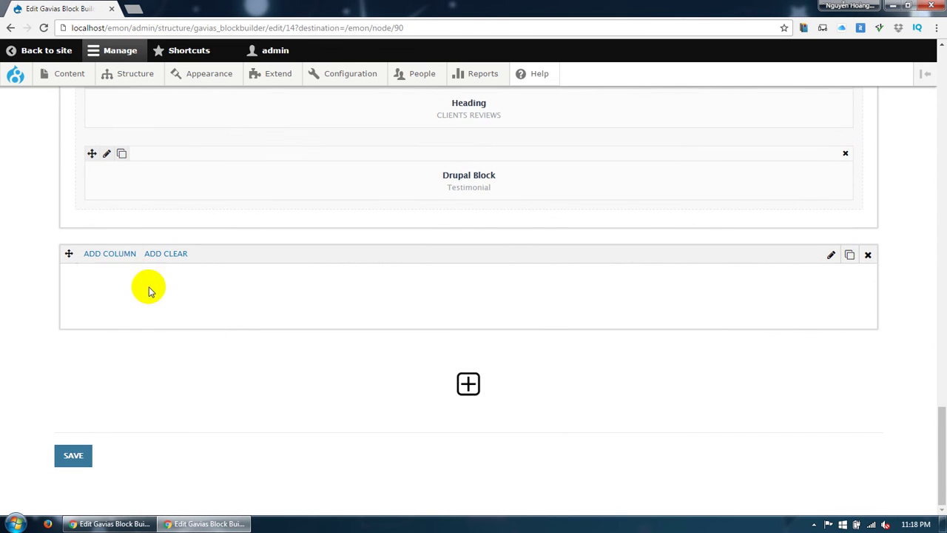
pyautogui.click(123, 255)
pyautogui.click(109, 456)
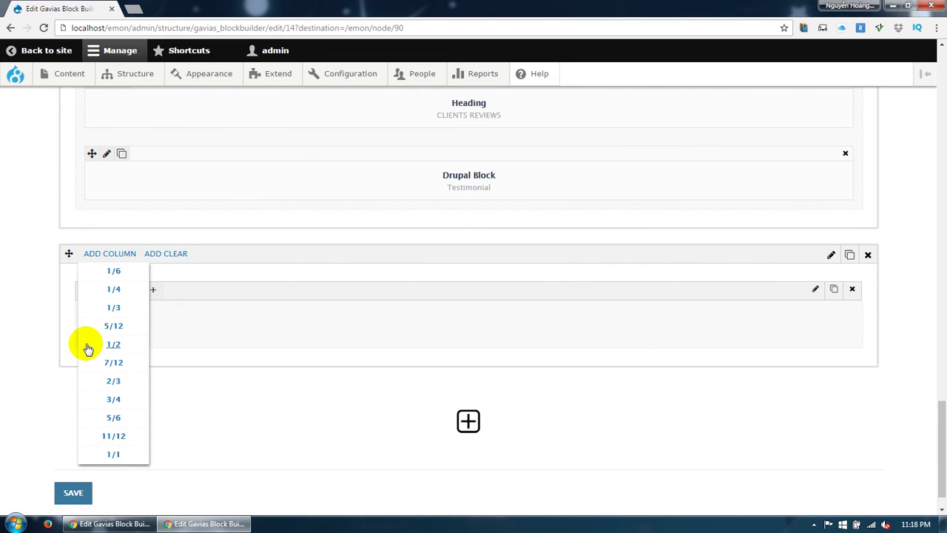
# Add a Heading element to the new column with the title "LATEST POST" and the subtitle "news"
pyautogui.click(102, 291)
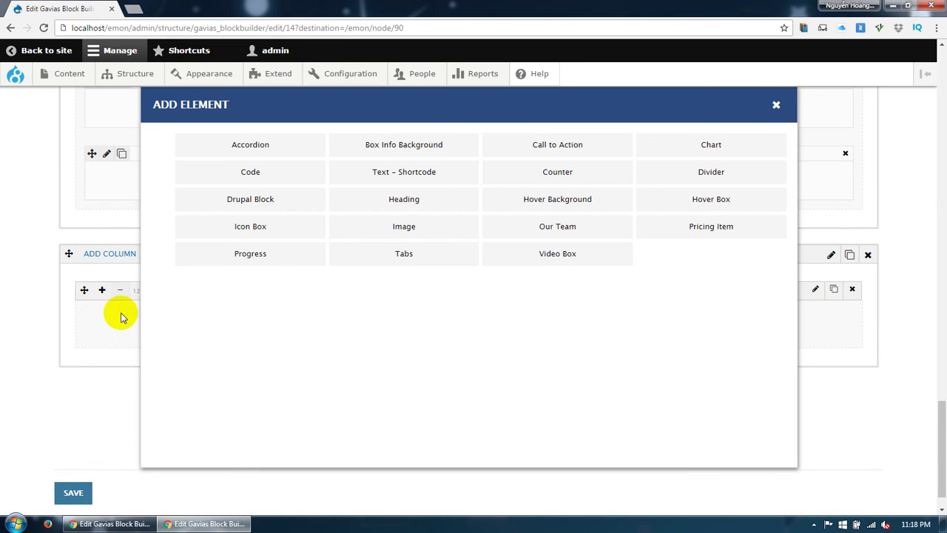
pyautogui.click(394, 204)
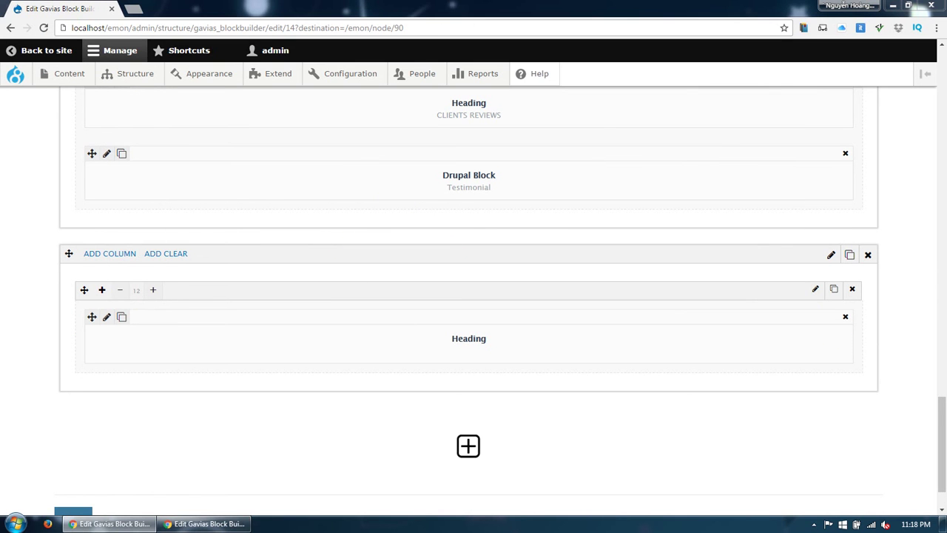
pyautogui.click(107, 316)
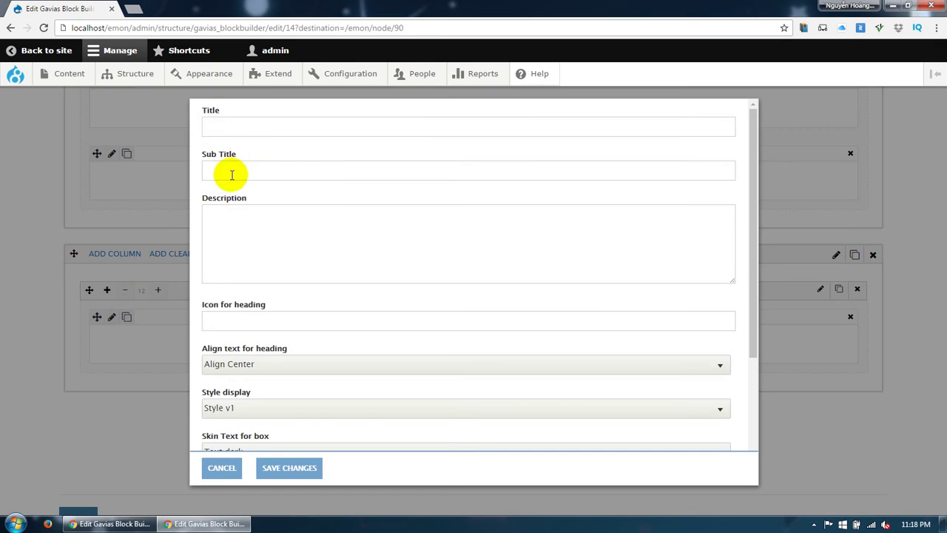
pyautogui.click(254, 128)
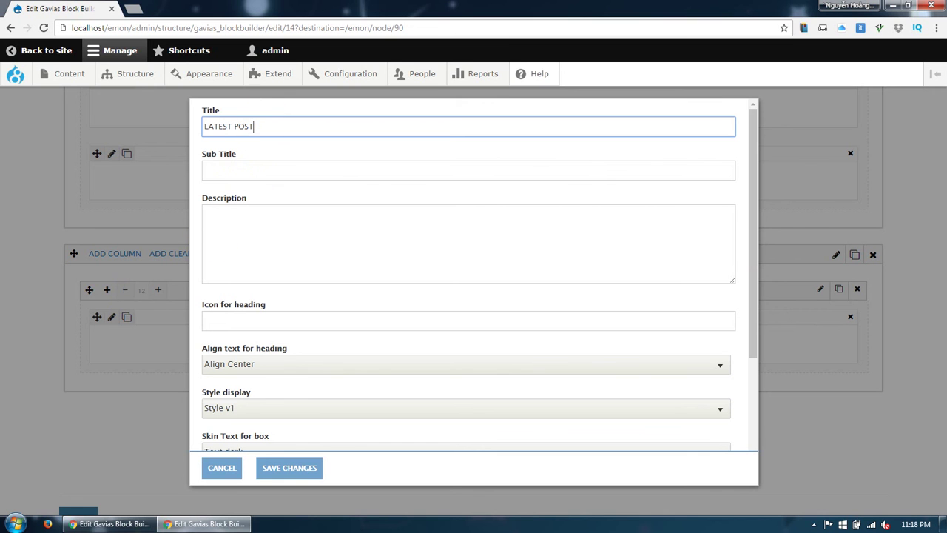
pyautogui.hotkey('alt', 'Tab')
pyautogui.click(491, 170)
pyautogui.write('news')
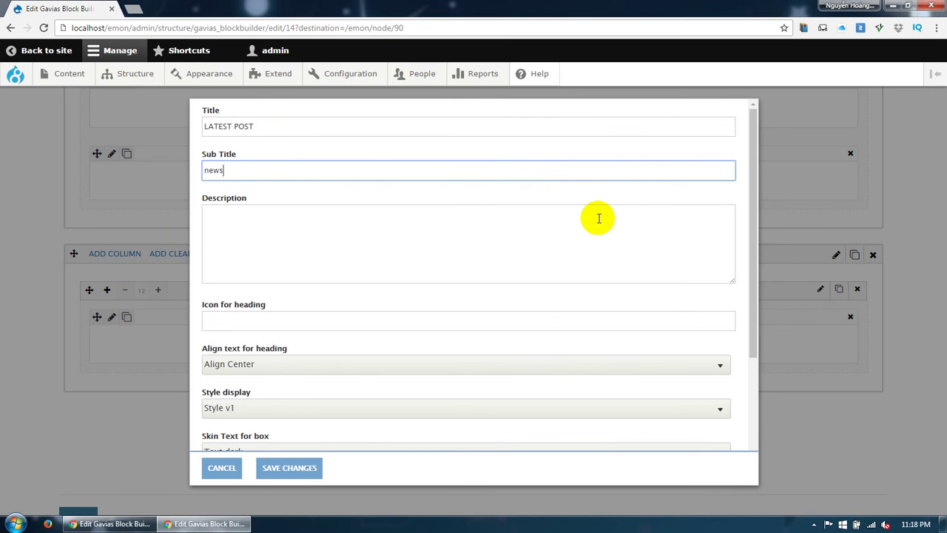
# Give the "LATEST POST" heading a "Lorem ipsum dolor sit amet, consectetur adipiscing elit" placeholder description and save the heading
pyautogui.hotkey('alt', 'Tab')
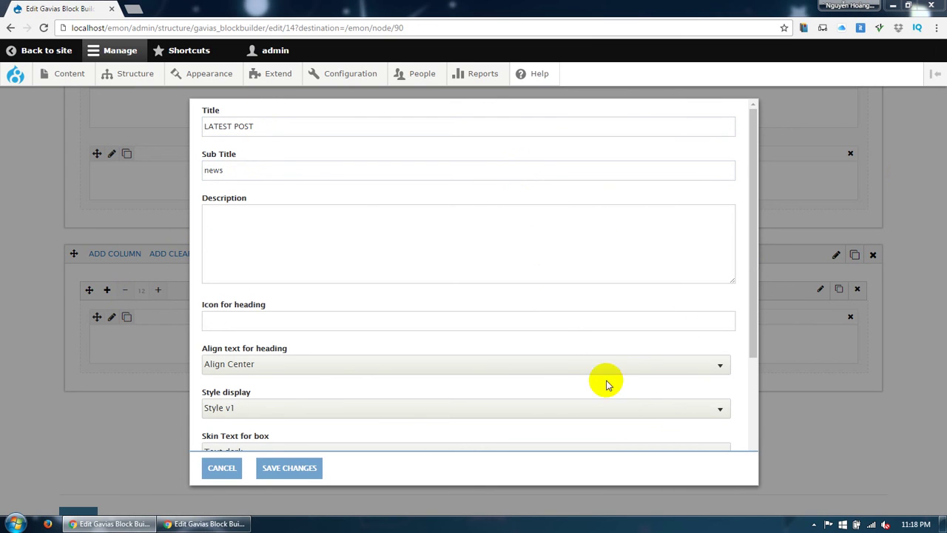
pyautogui.click(598, 266)
pyautogui.write('Lorem ipsum dolor sit amet, consectetur adipiscing elit, sed do eiusmod tempor incididunt ut labore et dolore magna aliqua.')
pyautogui.scroll(-2, 587, 273)
pyautogui.scroll(-1, 586, 274)
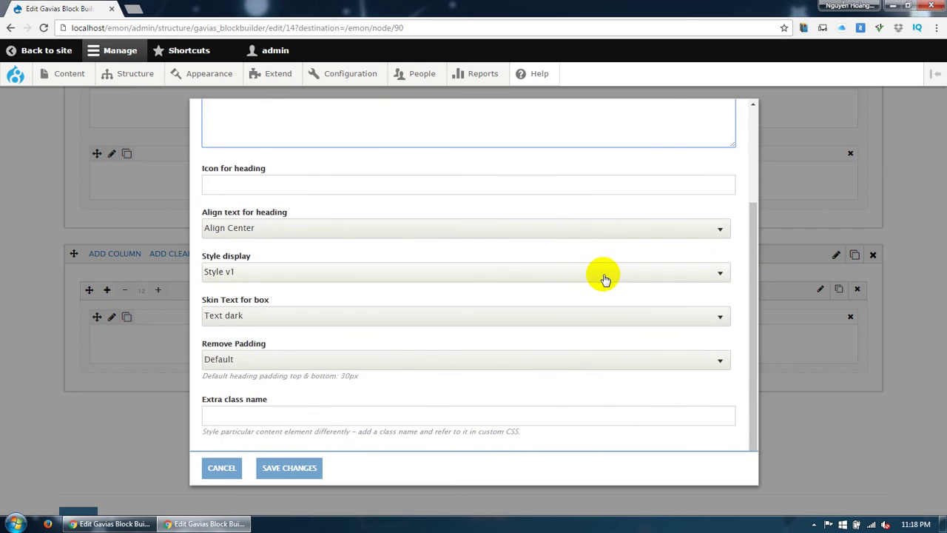
pyautogui.click(297, 468)
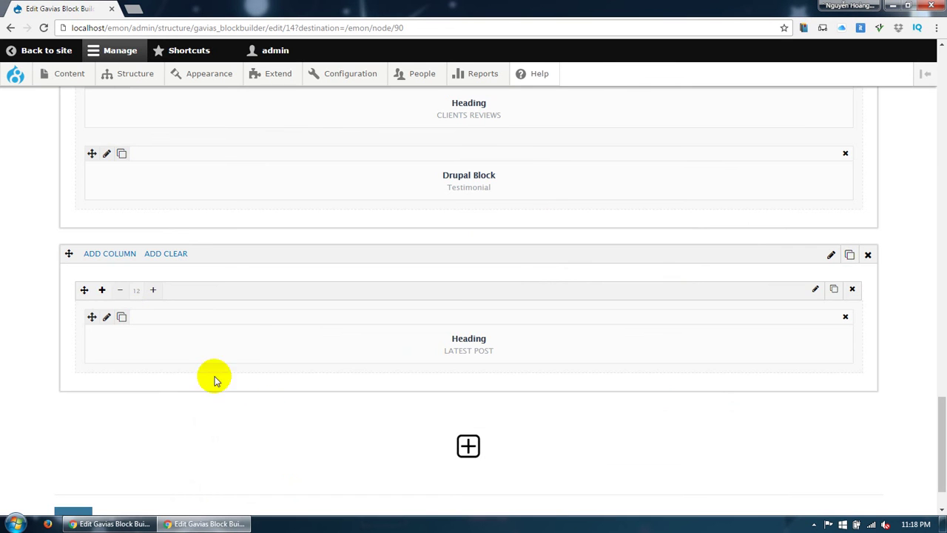
# Add a Drupal Block element below the "LATEST POST" heading, showing "Post: Post Grid" with the admin title "Post grid", and save it
pyautogui.click(103, 291)
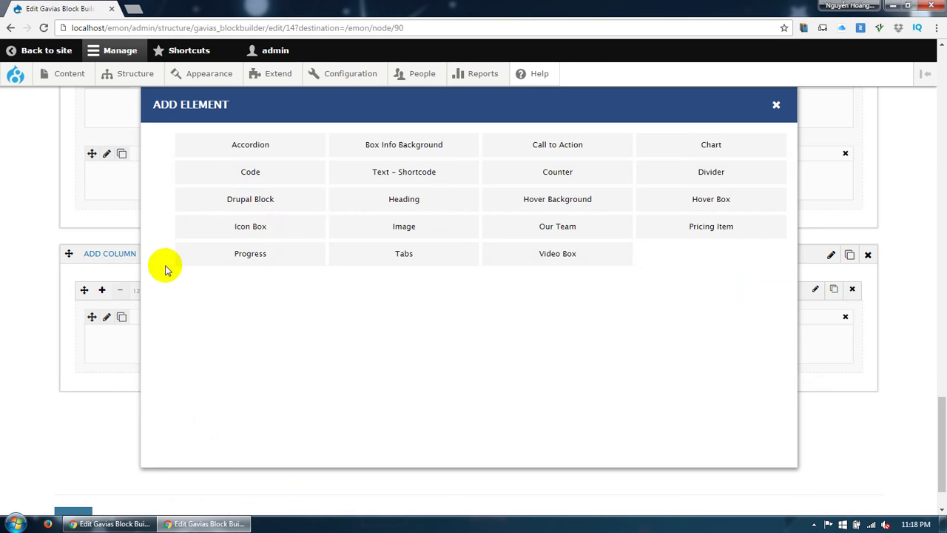
pyautogui.click(285, 203)
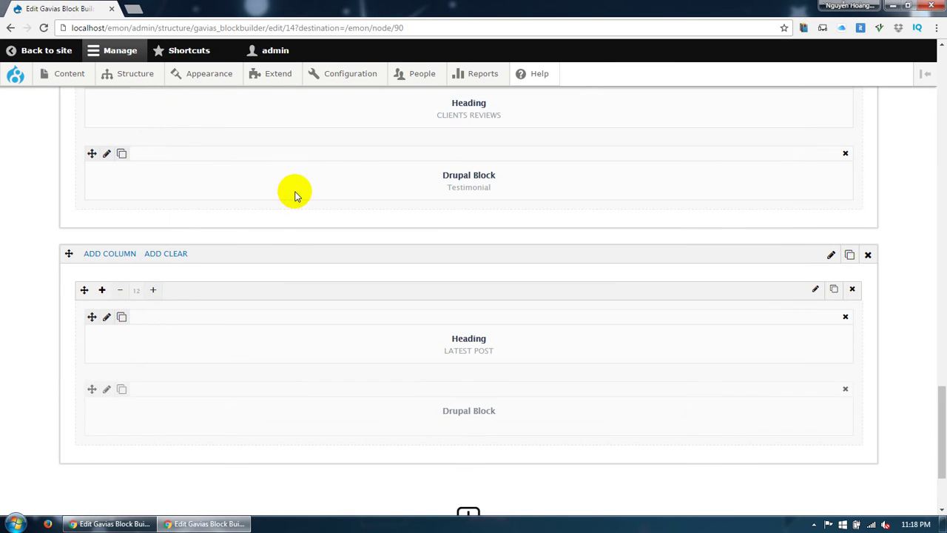
pyautogui.click(108, 390)
pyautogui.click(244, 172)
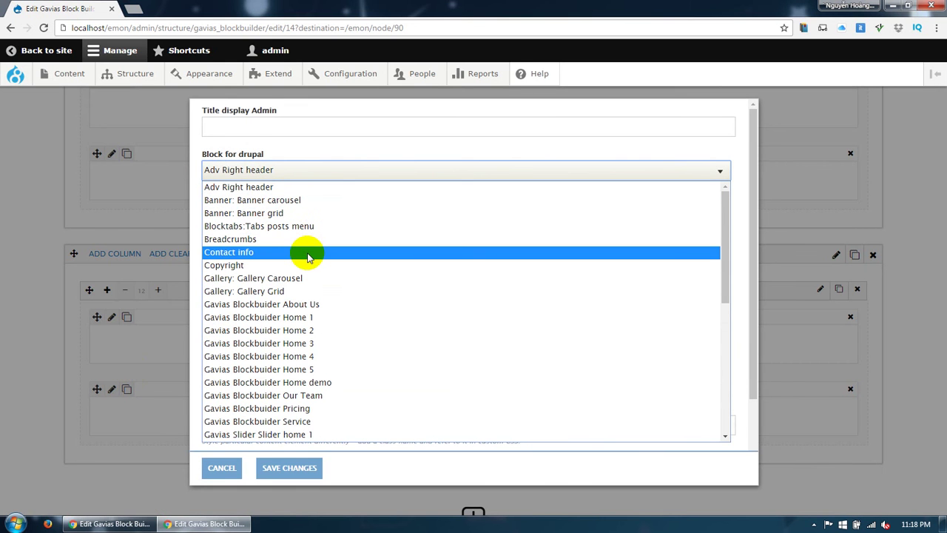
pyautogui.scroll(-3, 308, 258)
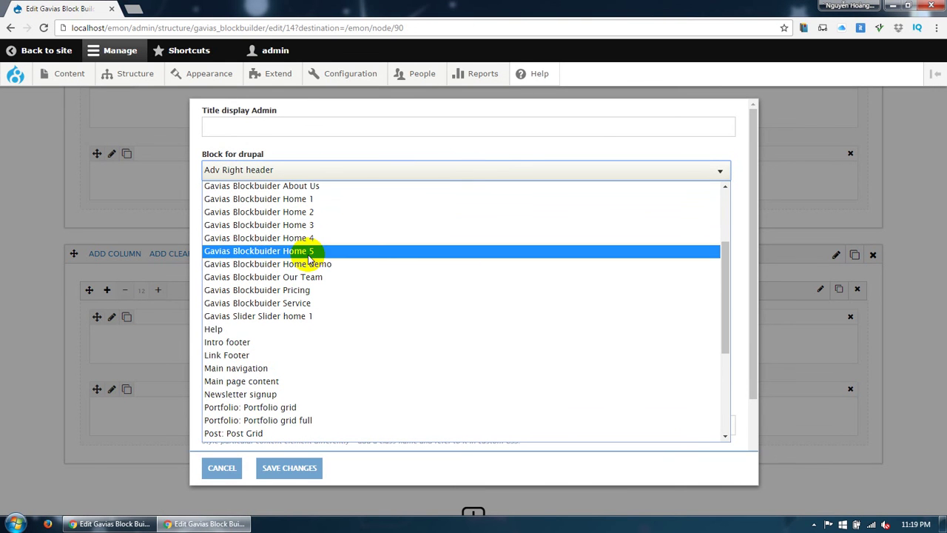
pyautogui.scroll(-3, 407, 366)
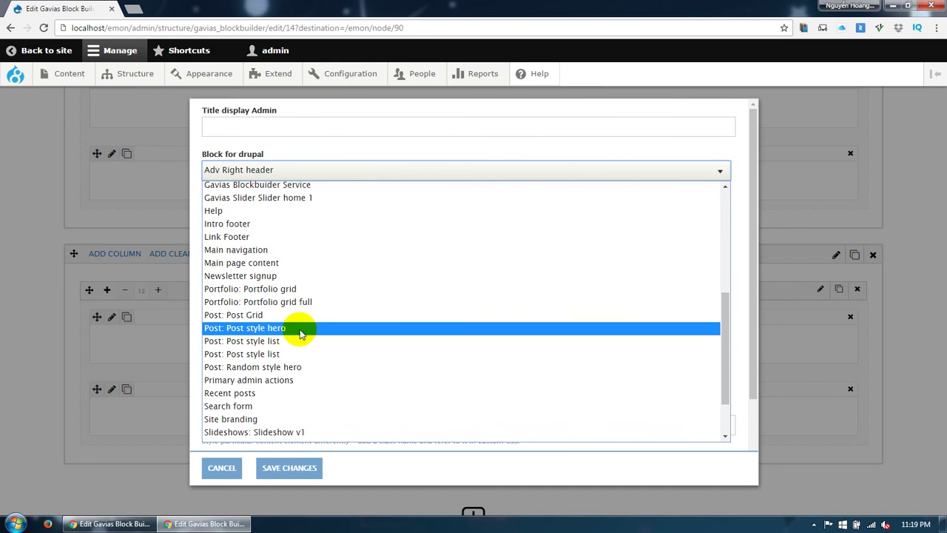
pyautogui.click(300, 319)
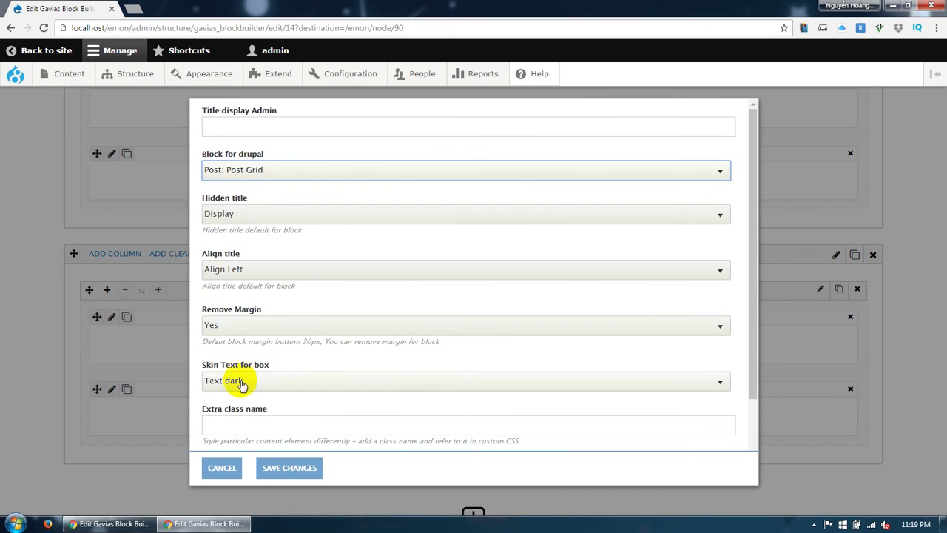
pyautogui.click(262, 126)
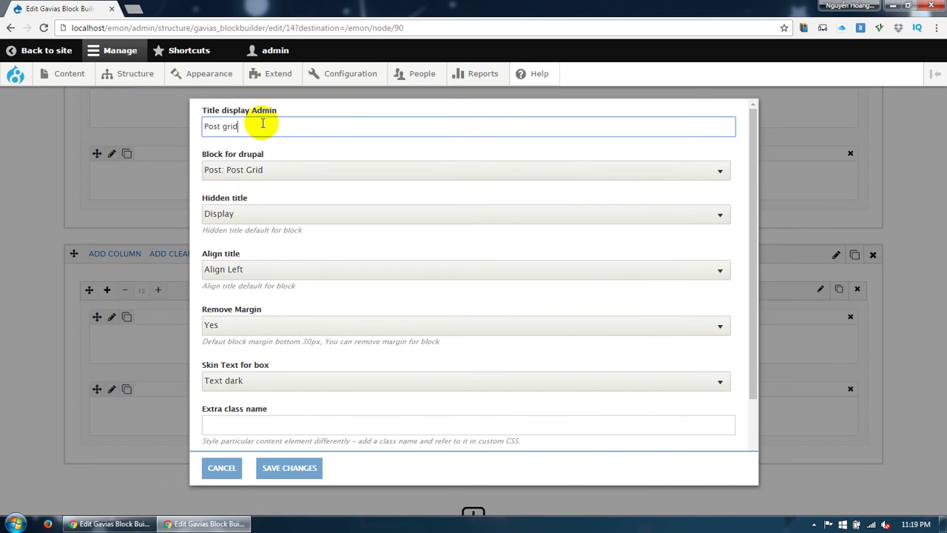
pyautogui.click(276, 465)
pyautogui.scroll(-3, 255, 448)
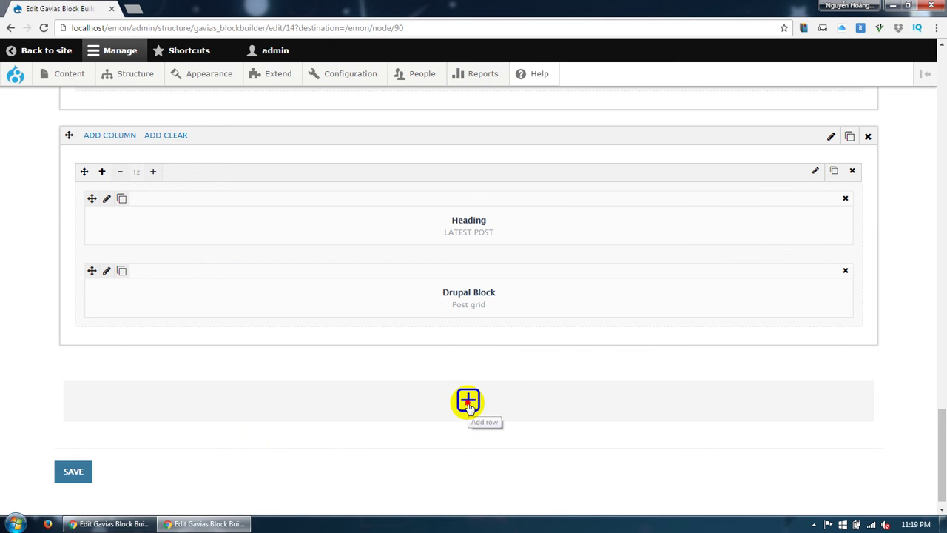
# Add a new row with a 1/1 column below the "LATEST POST" row
pyautogui.click(468, 403)
pyautogui.scroll(-2, 89, 303)
pyautogui.click(103, 254)
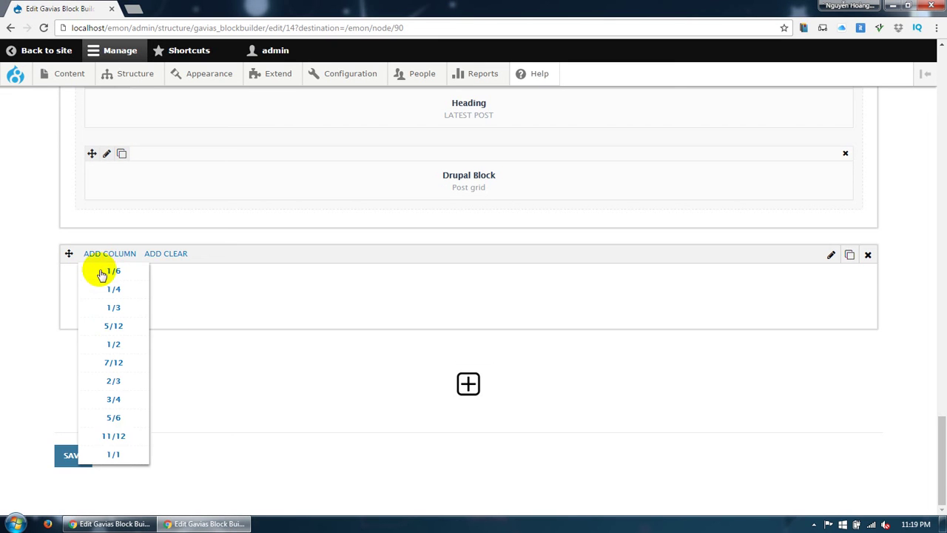
pyautogui.click(120, 453)
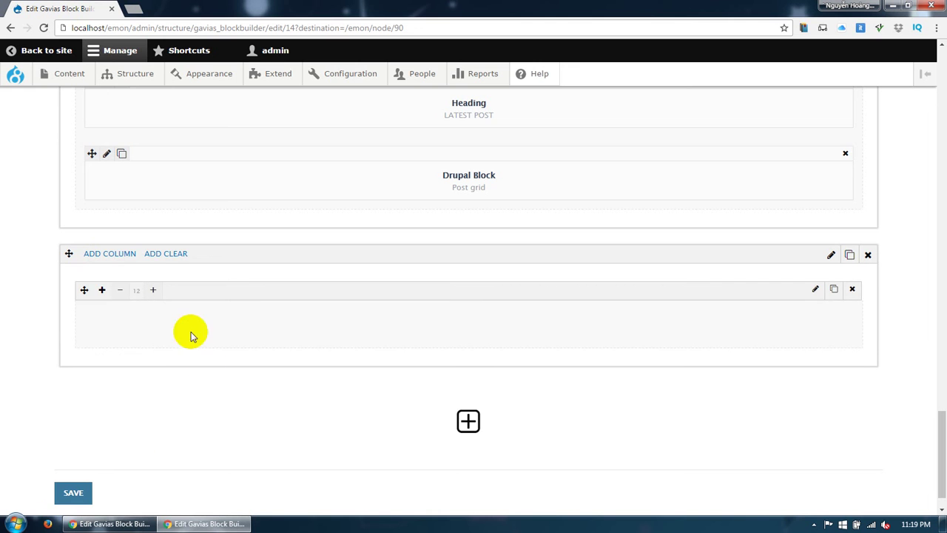
# Add a Drupal Block element to the new column with the admin title "Banner" and block "Banner: Banner carousel", and save the element and the page layout
pyautogui.click(102, 290)
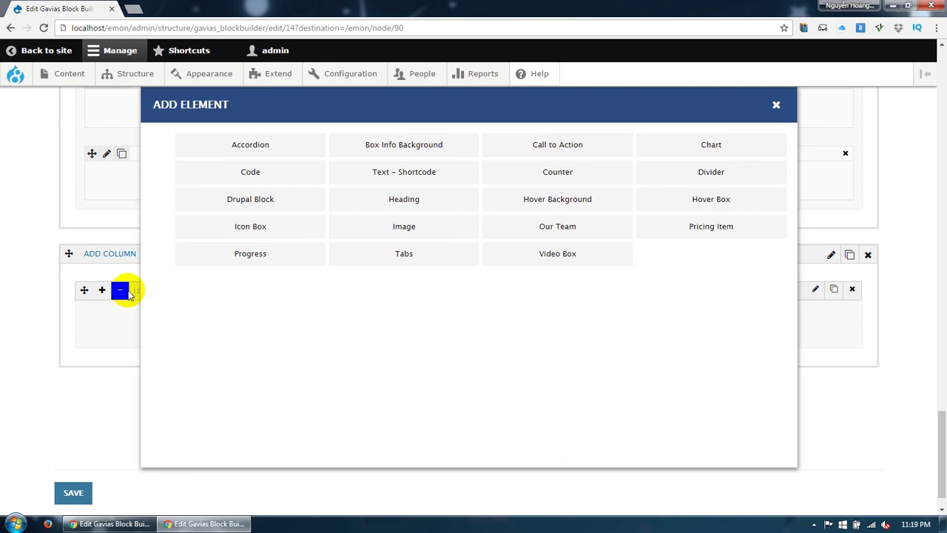
pyautogui.click(259, 202)
pyautogui.click(107, 316)
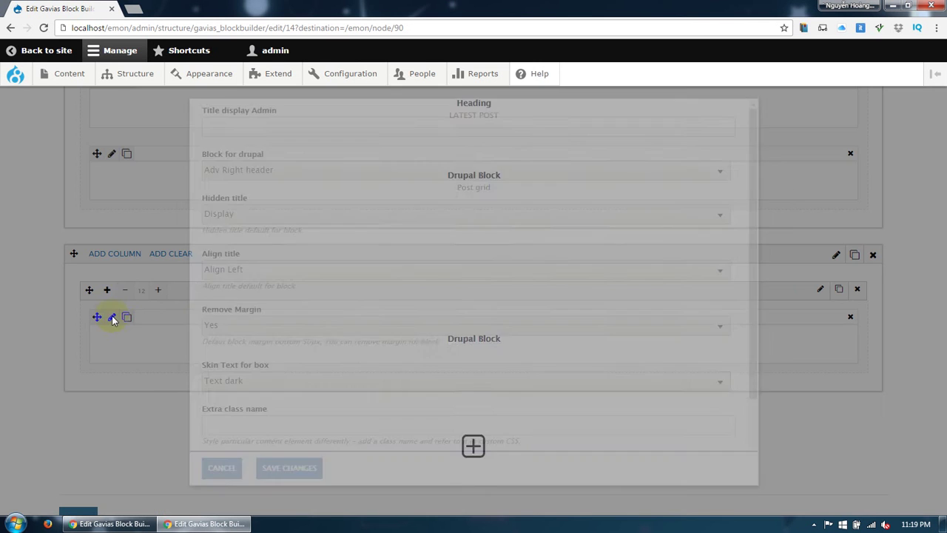
pyautogui.click(263, 131)
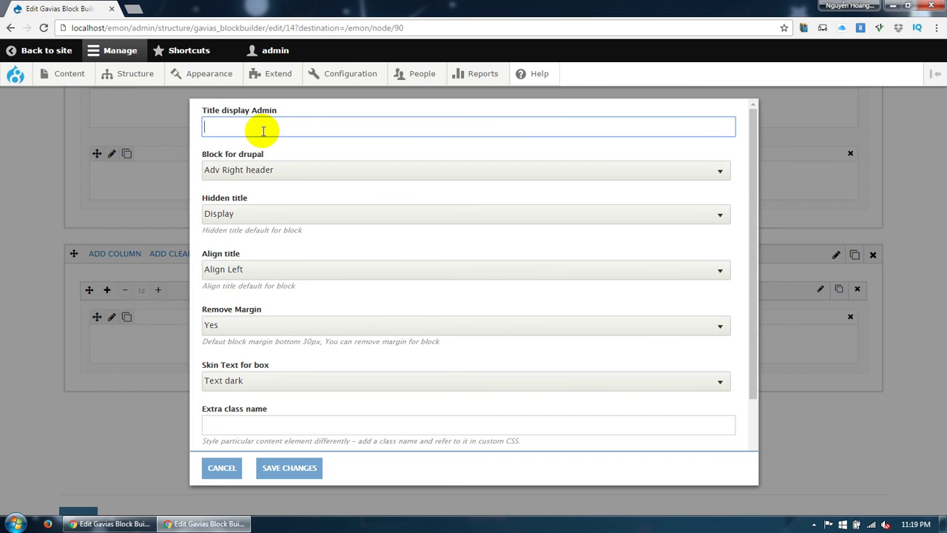
pyautogui.click(274, 173)
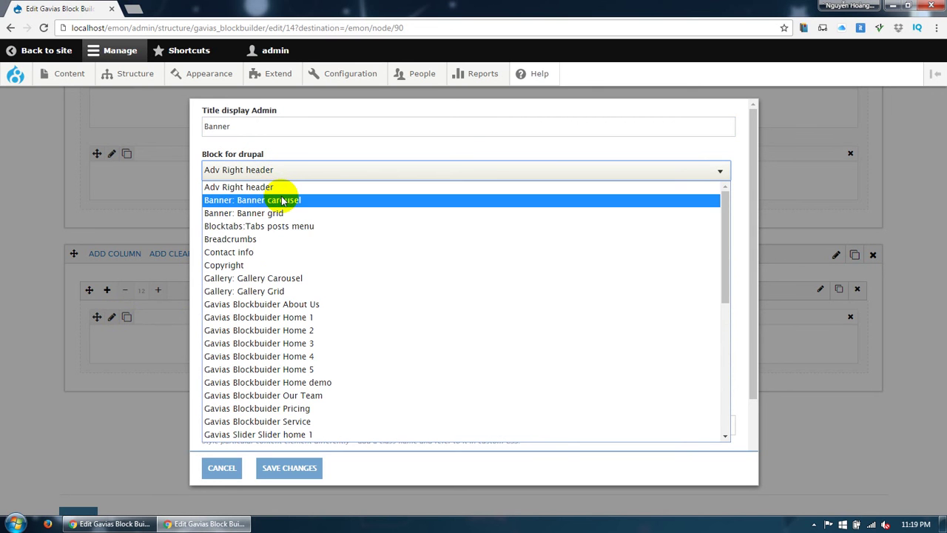
pyautogui.click(282, 201)
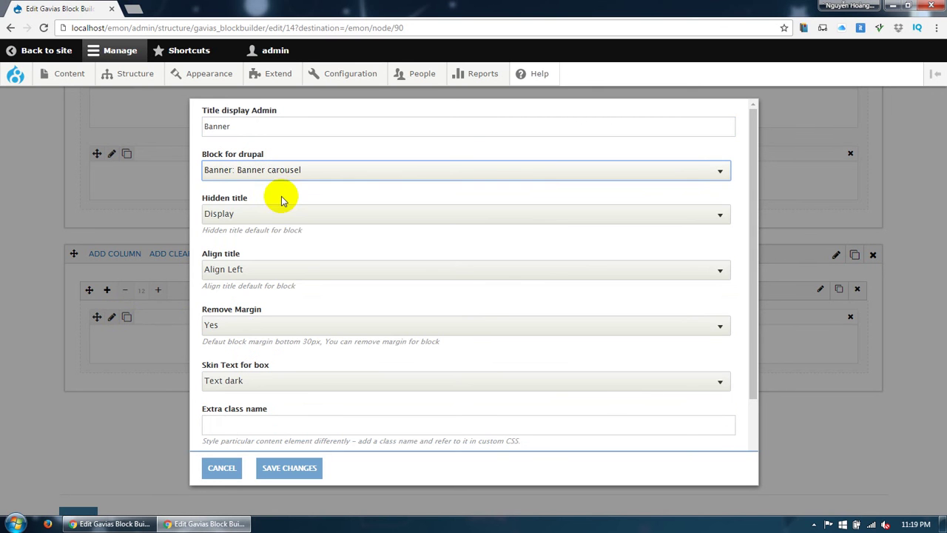
pyautogui.click(281, 470)
pyautogui.click(73, 454)
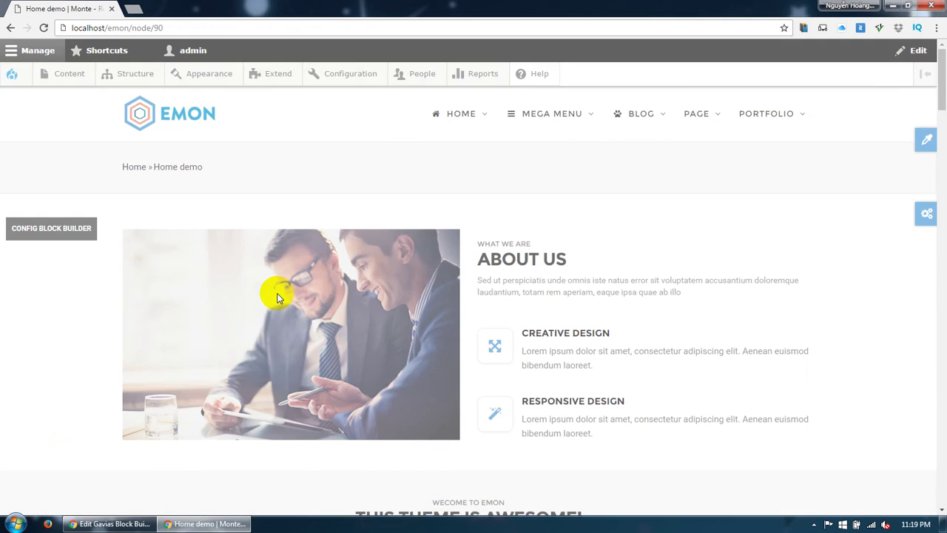
# Check the logo carousel below the latest posts on the Home demo page, paging it both ways, and look over the footer
pyautogui.moveTo(942, 106); pyautogui.dragTo(924, 467)
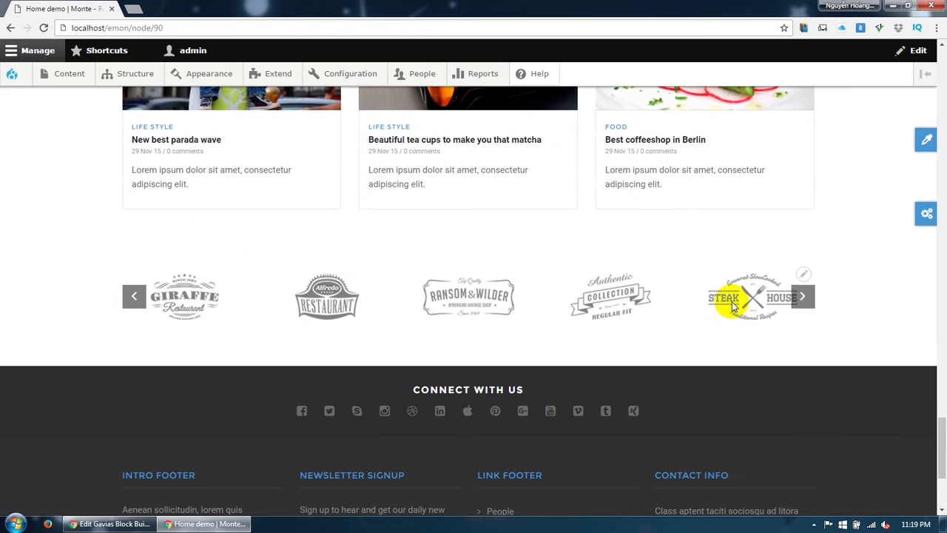
pyautogui.click(805, 297)
pyautogui.click(807, 302)
pyautogui.click(804, 299)
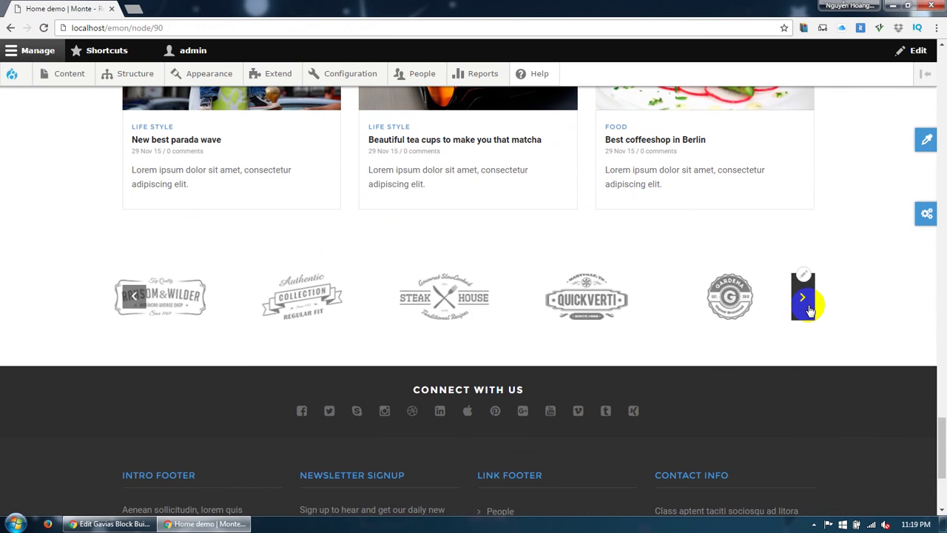
pyautogui.click(133, 296)
pyautogui.scroll(-1, 374, 325)
pyautogui.scroll(-3, 376, 327)
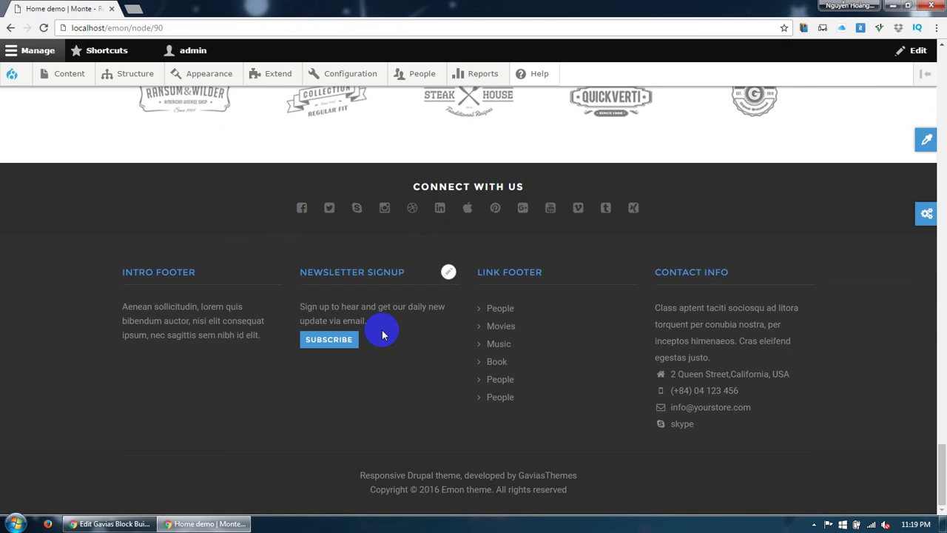
# Configure the Home demo page's Breadcrumbs block to be hidden on /node/90 as well, and save the block
pyautogui.moveTo(944, 492); pyautogui.dragTo(883, 106)
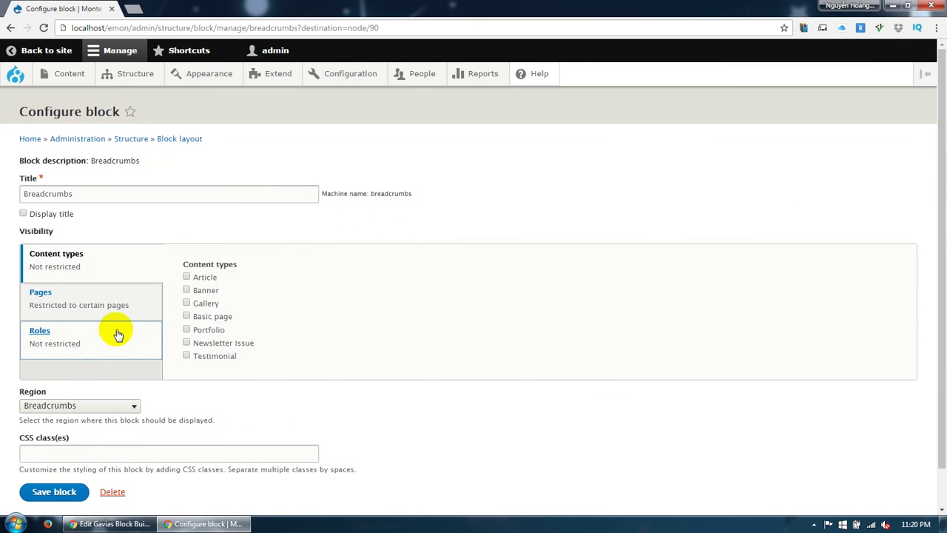
pyautogui.click(123, 305)
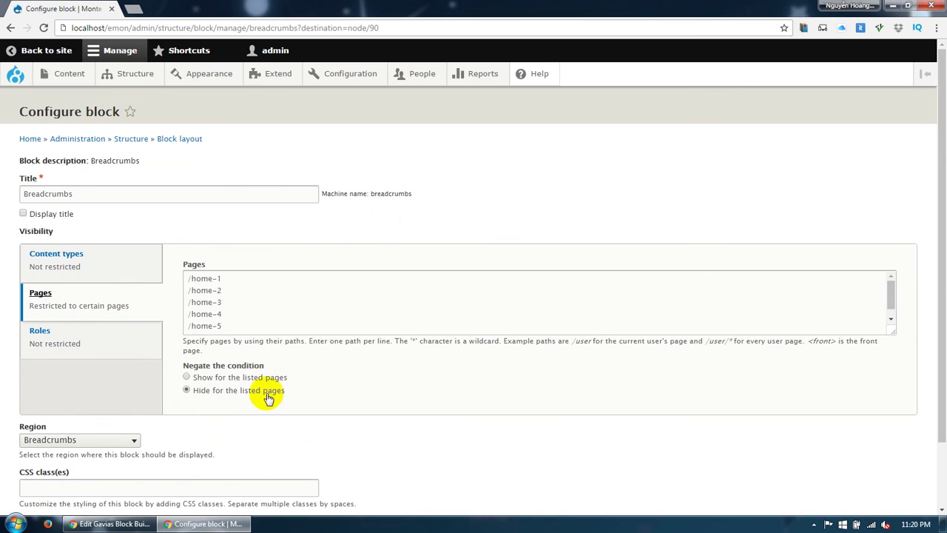
pyautogui.click(293, 310)
pyautogui.click(250, 313)
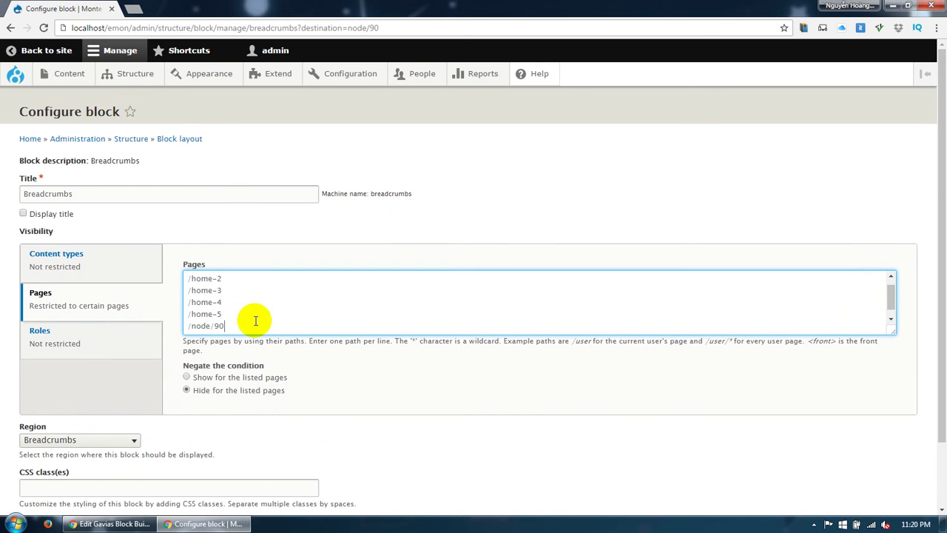
pyautogui.scroll(-2, 148, 415)
pyautogui.click(59, 456)
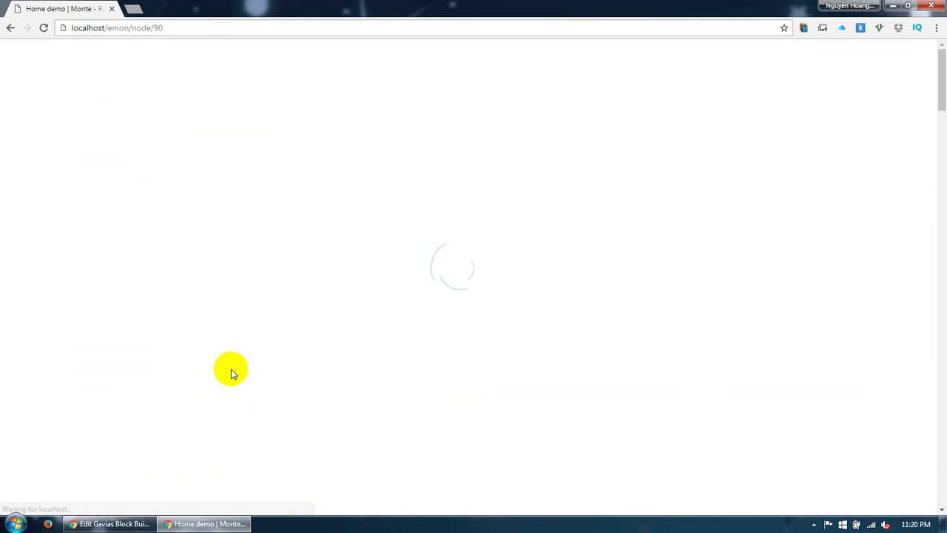
# In the block layout, configure the "Gavias Slider Slider home 1" block in the Slideshow region to show on /node/90 as well, and save it
pyautogui.moveTo(158, 85)
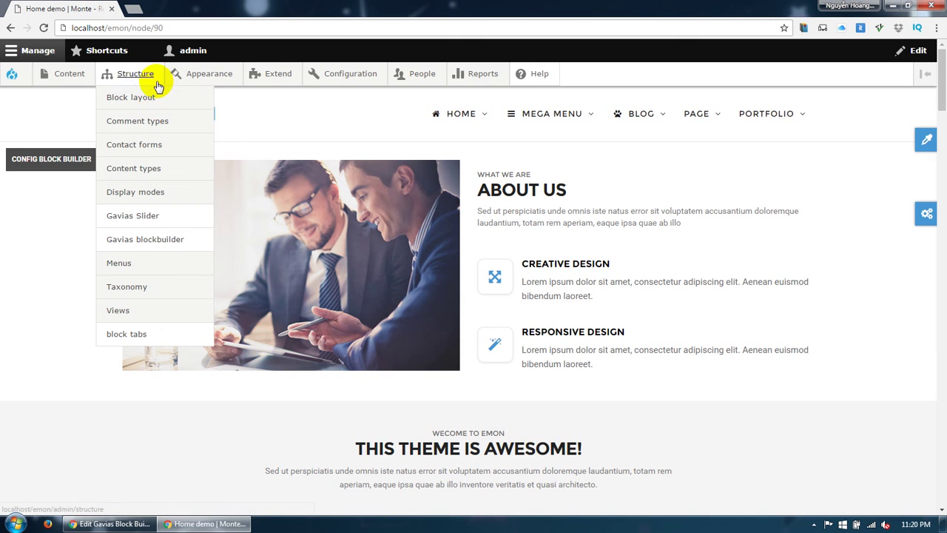
pyautogui.click(140, 121)
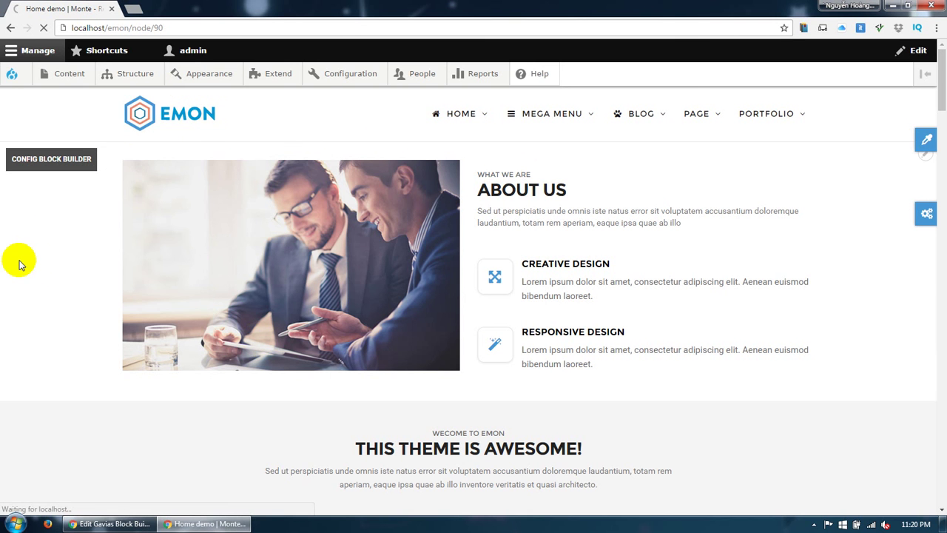
pyautogui.scroll(-3, 44, 284)
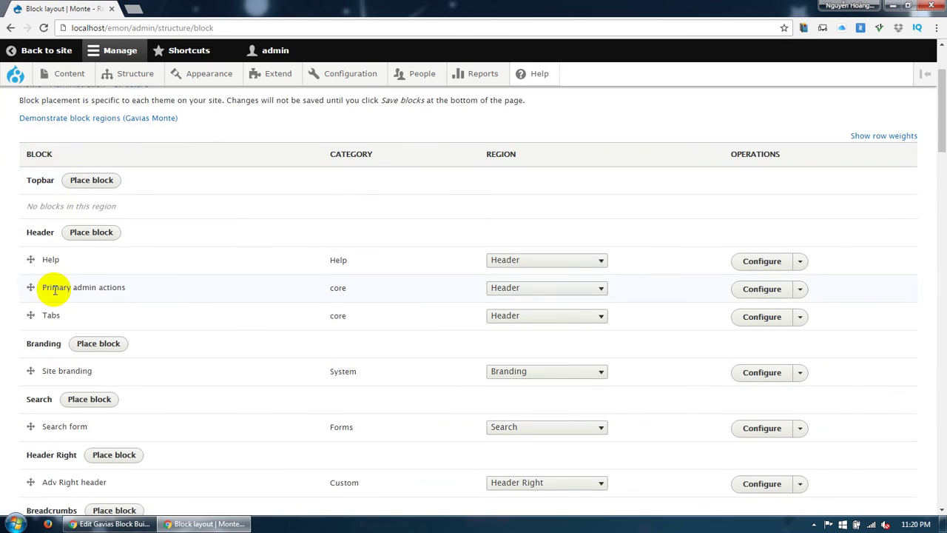
pyautogui.scroll(-4, 65, 294)
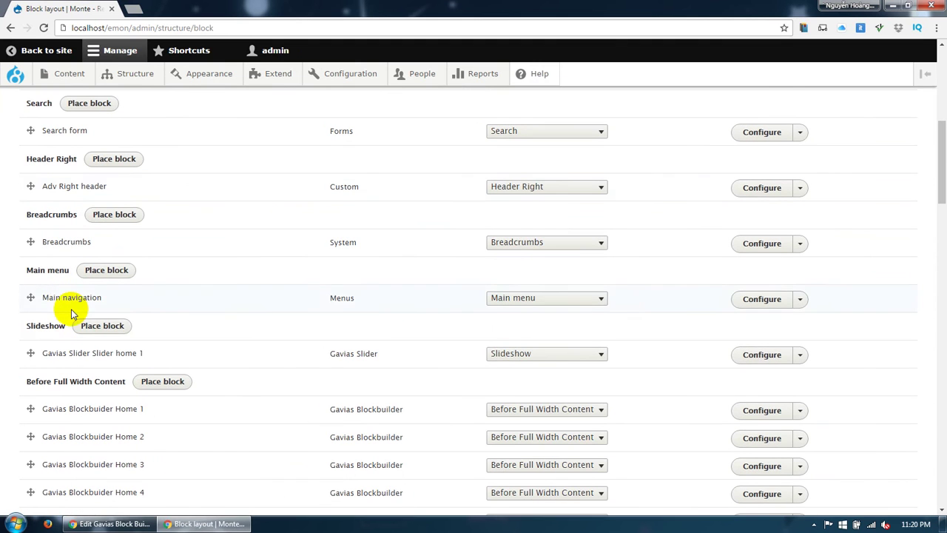
pyautogui.click(756, 358)
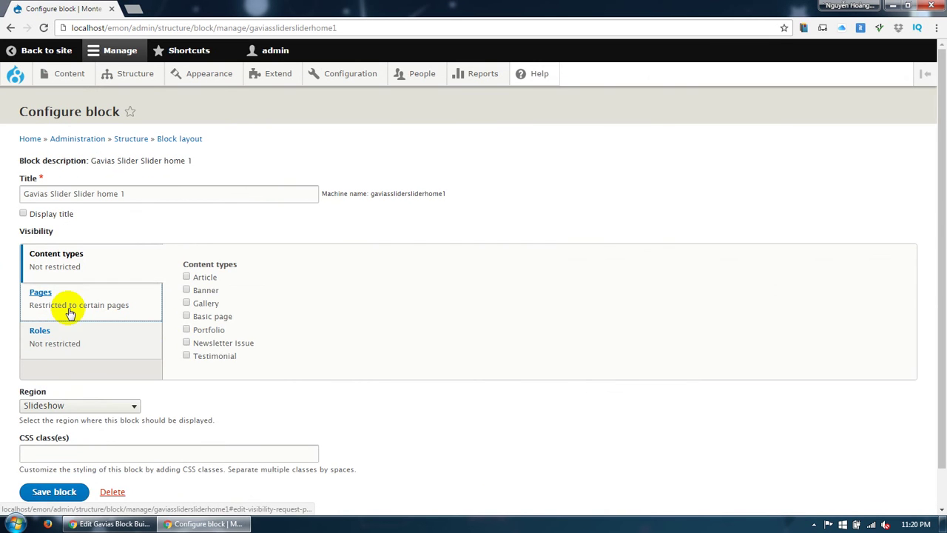
pyautogui.click(67, 310)
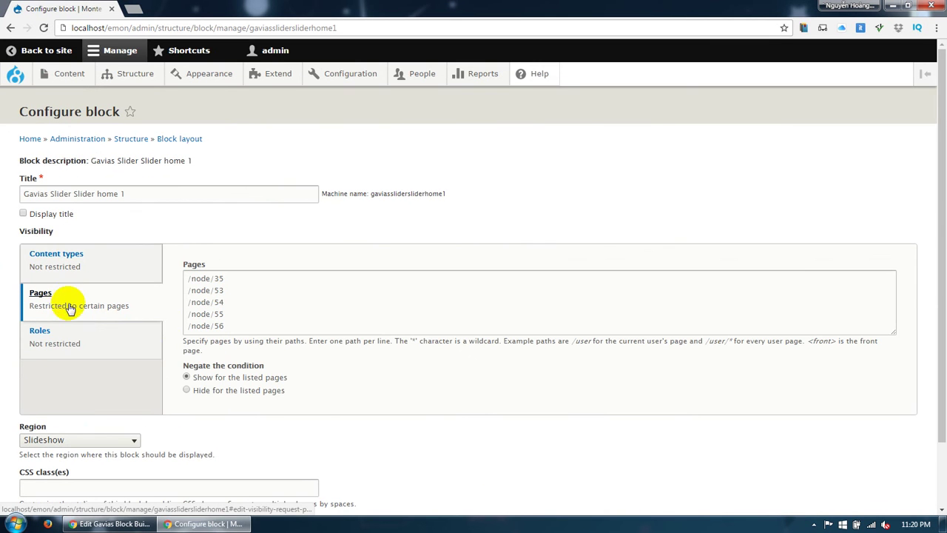
pyautogui.click(251, 326)
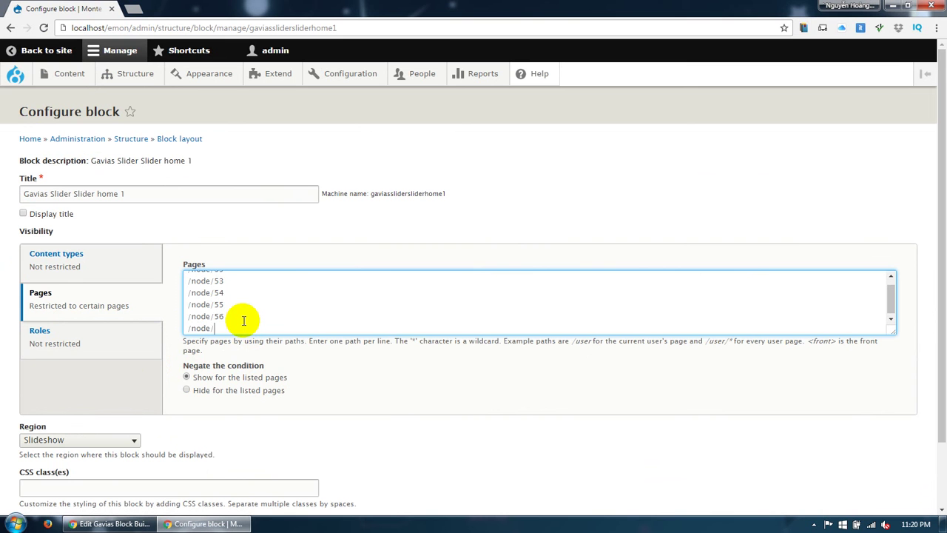
pyautogui.scroll(-2, 222, 396)
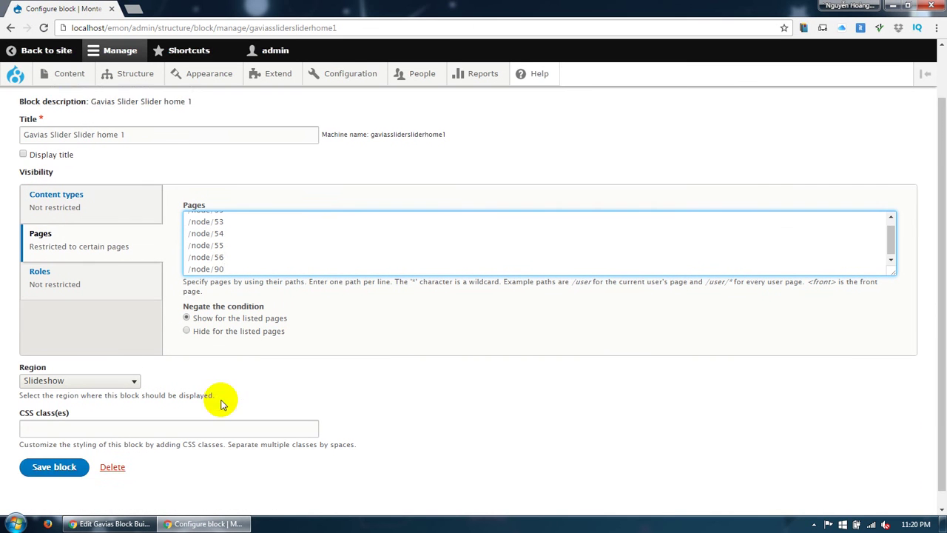
pyautogui.click(59, 449)
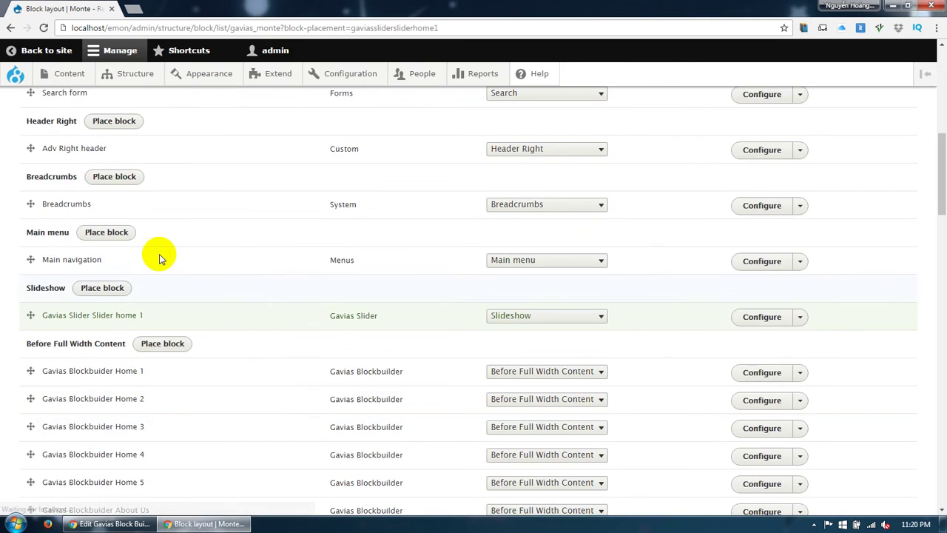
# Return to the site, reload Home demo from the site navigation, page through its slideshow and review the whole page down to the footer
pyautogui.click(55, 55)
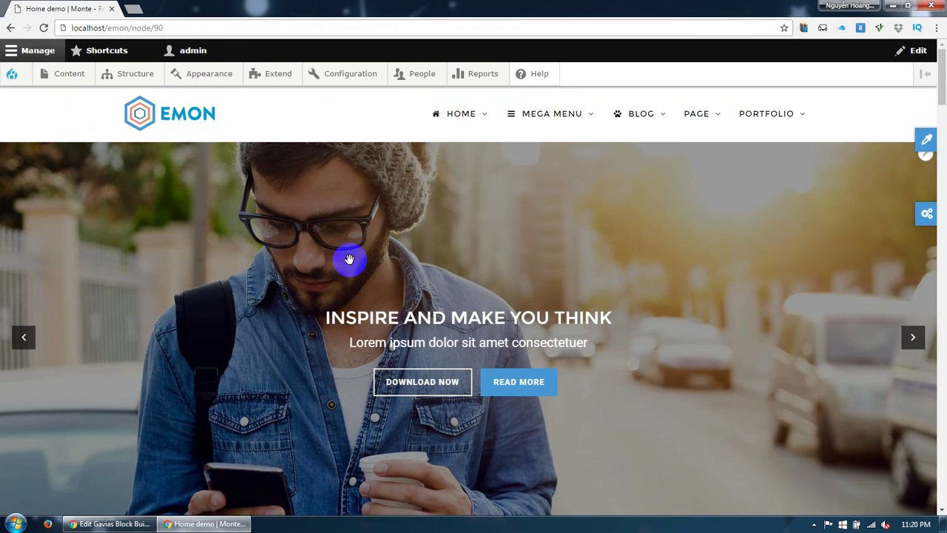
pyautogui.moveTo(449, 158)
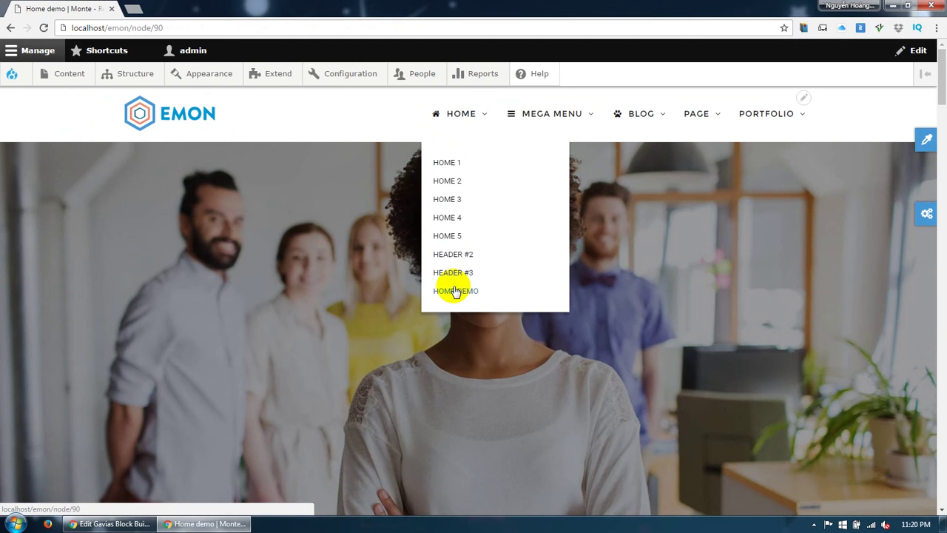
pyautogui.click(454, 291)
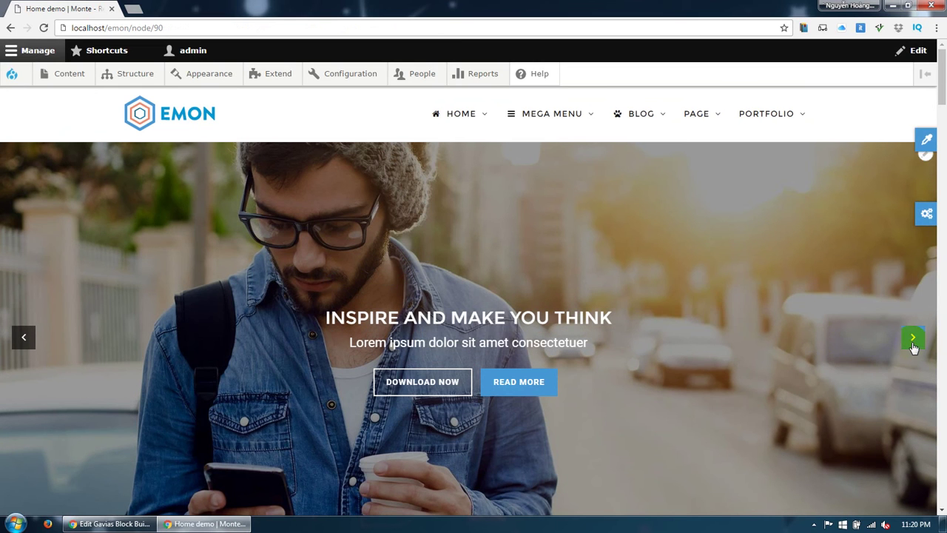
pyautogui.click(913, 339)
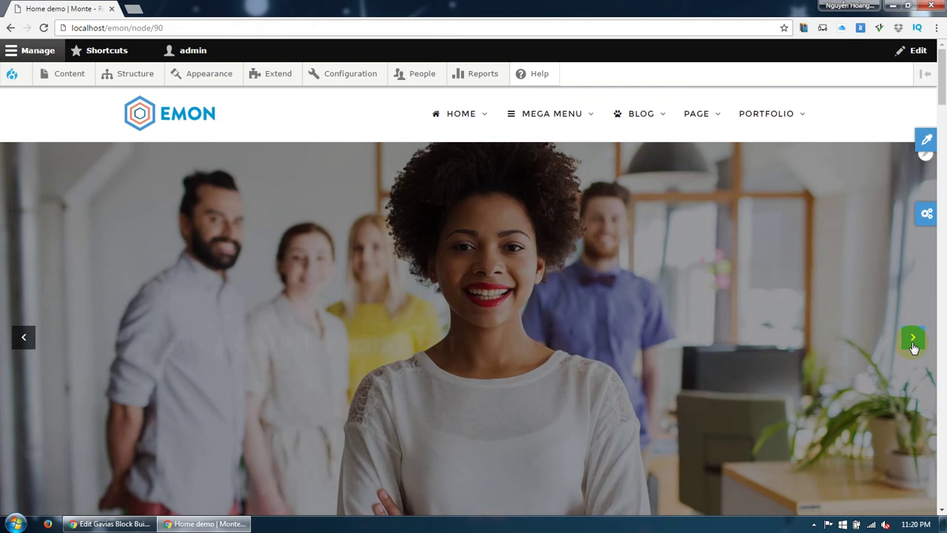
pyautogui.click(913, 341)
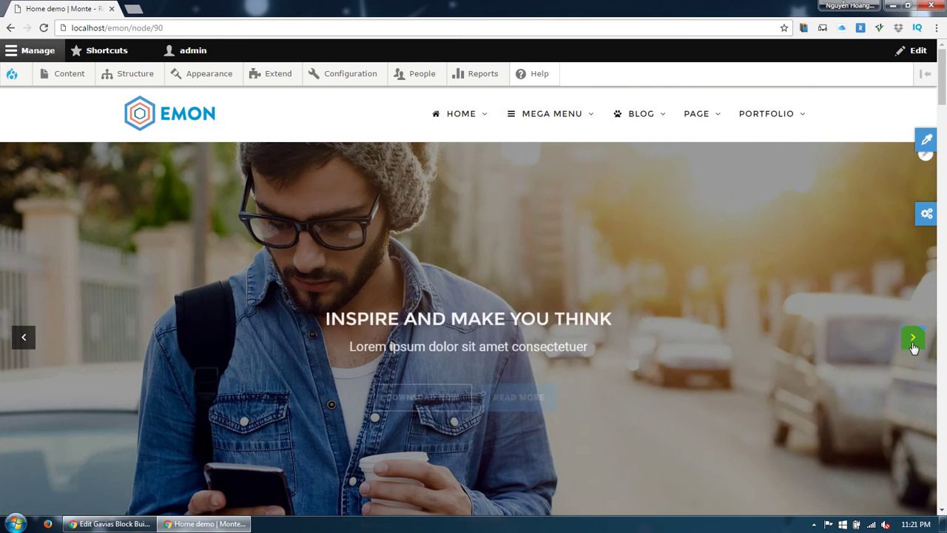
pyautogui.click(914, 342)
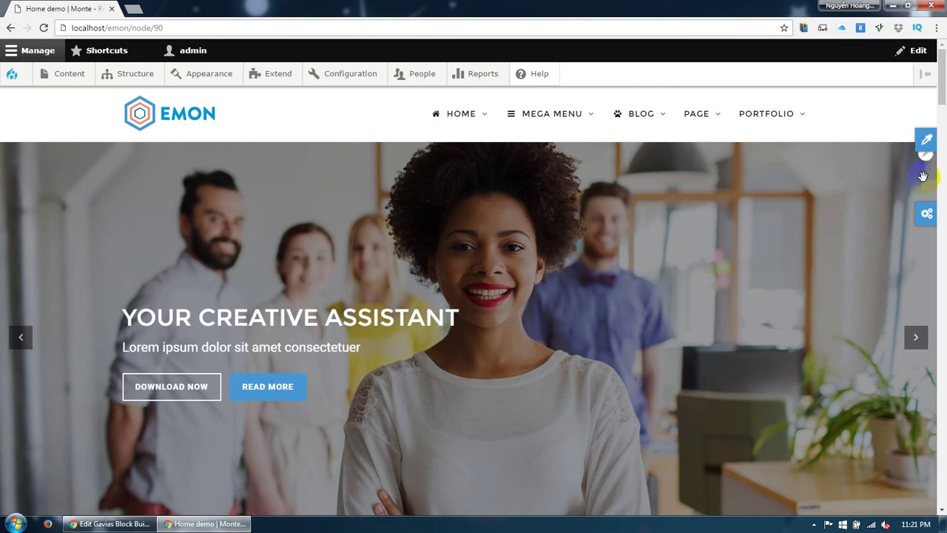
pyautogui.moveTo(942, 107); pyautogui.dragTo(922, 475)
pyautogui.click(922, 483)
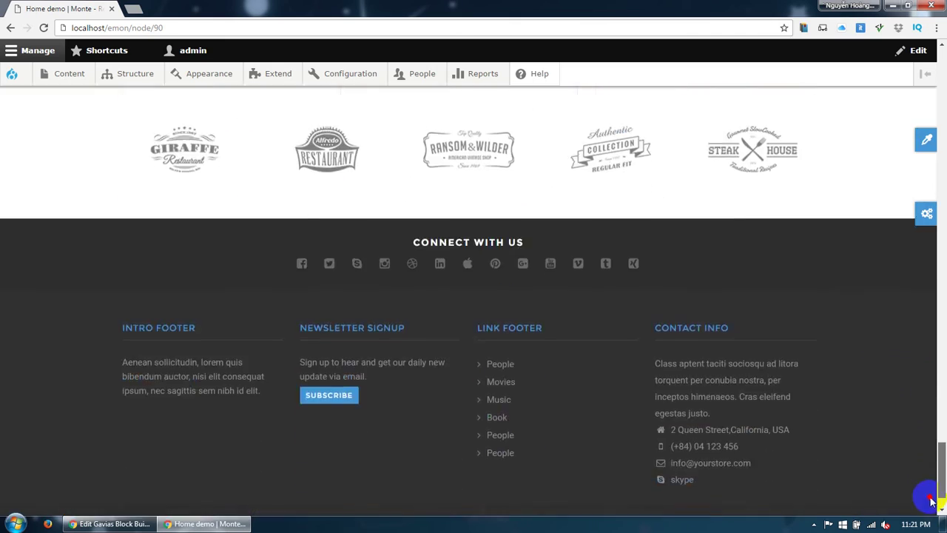